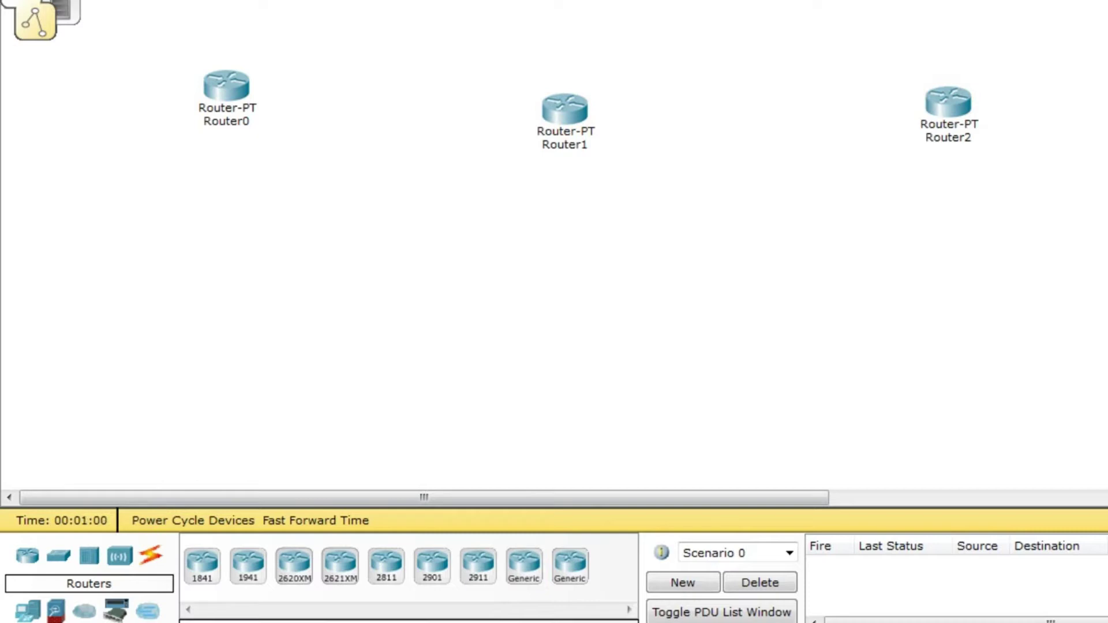
Place three 2950-24 switches in the workspace, one below each of the three routers.
click(60, 556)
click(194, 563)
click(200, 241)
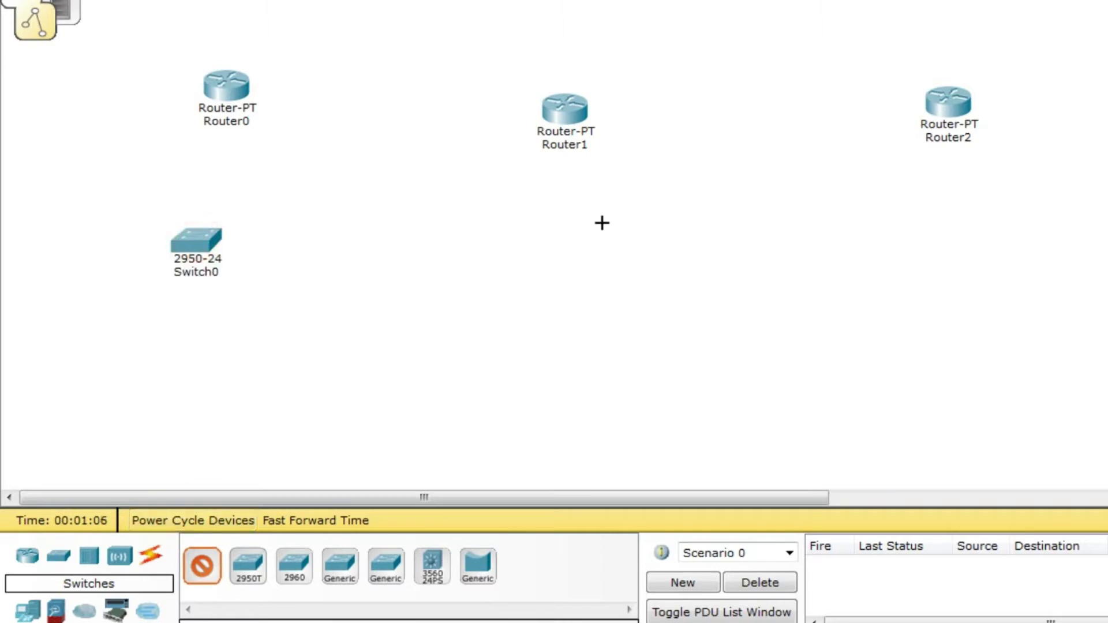
click(595, 227)
click(952, 209)
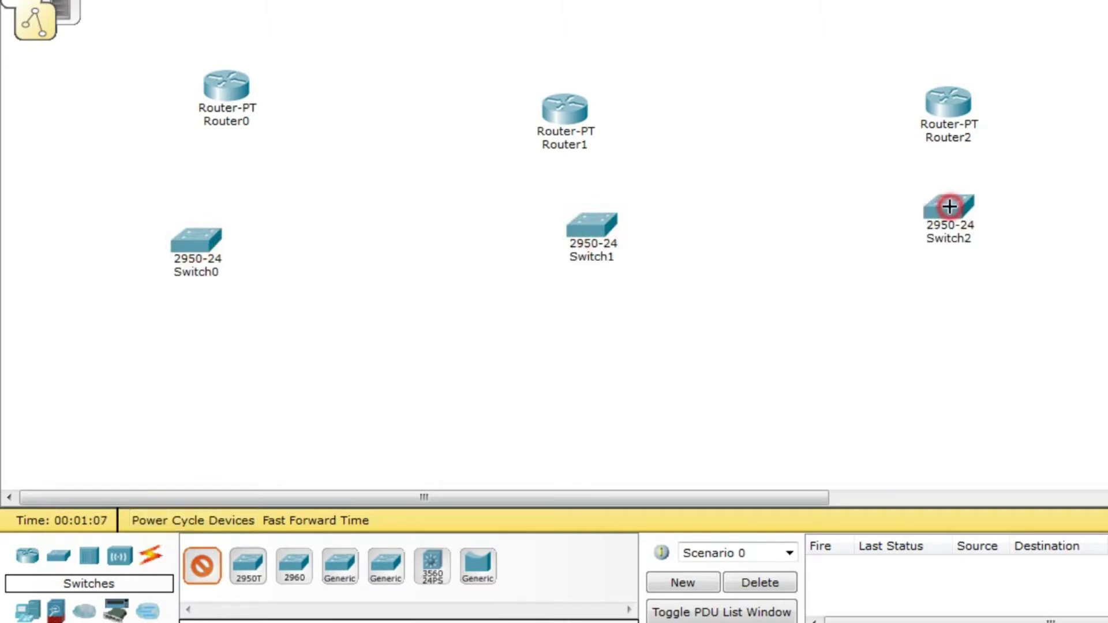
Place three generic PCs in the workspace, one below each switch.
click(28, 609)
click(196, 568)
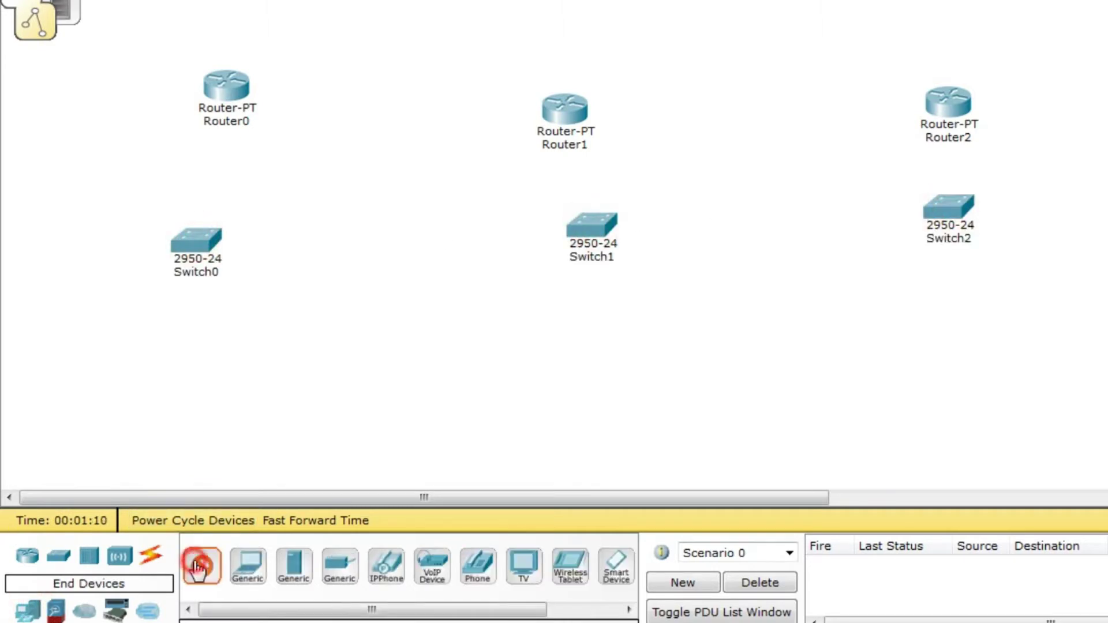
click(177, 348)
click(613, 359)
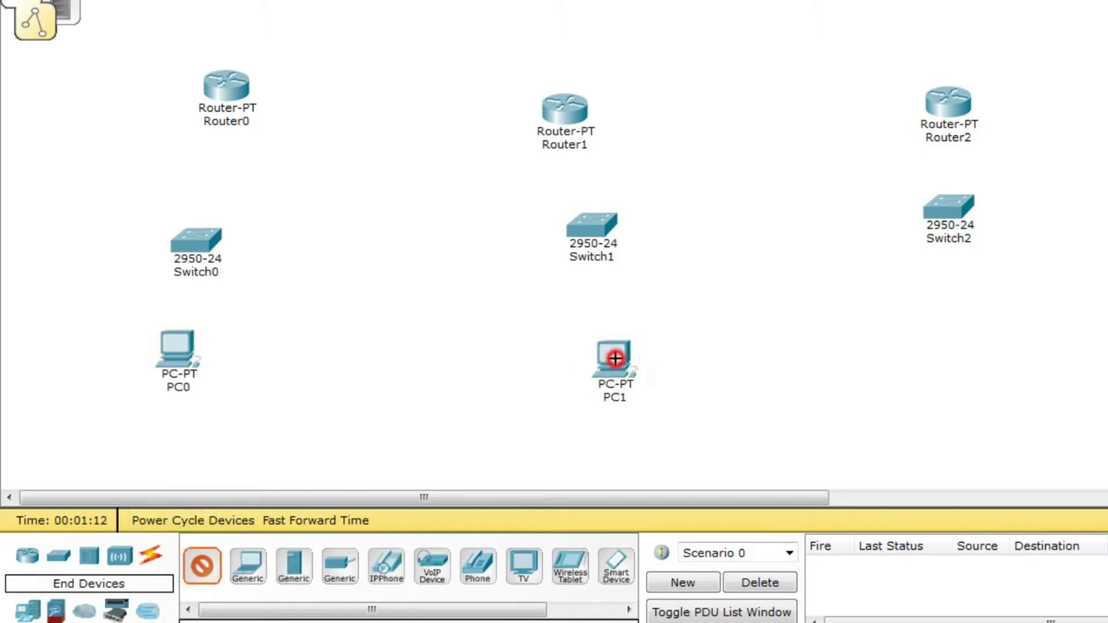
click(935, 348)
Using the automatic connection type, cable Router0 to Switch0 and Switch0 to PC0.
click(174, 559)
click(149, 556)
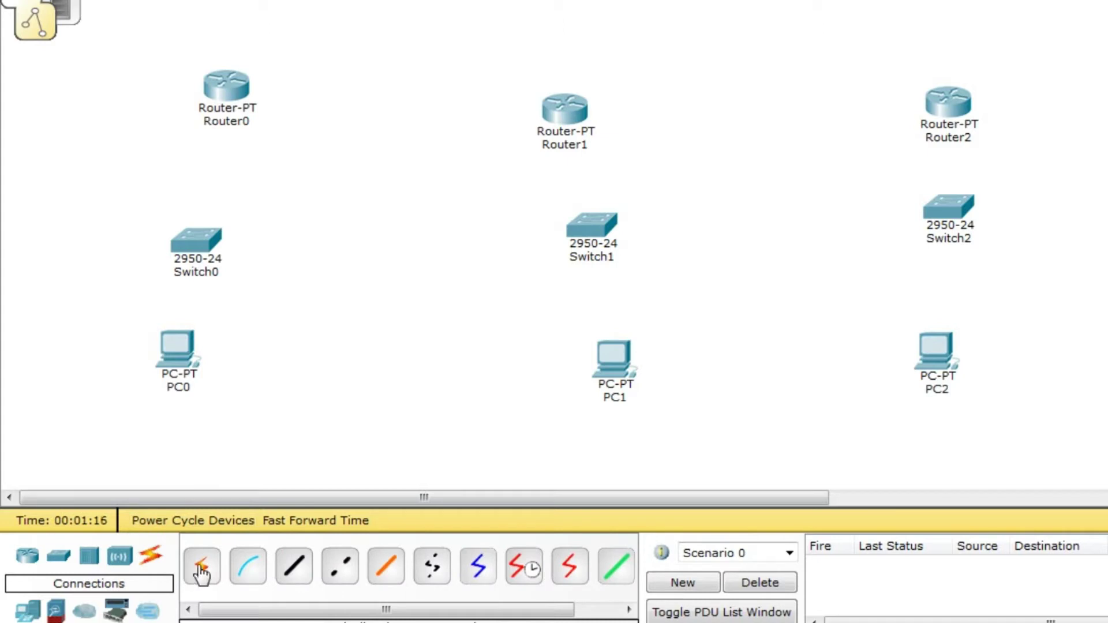
click(201, 568)
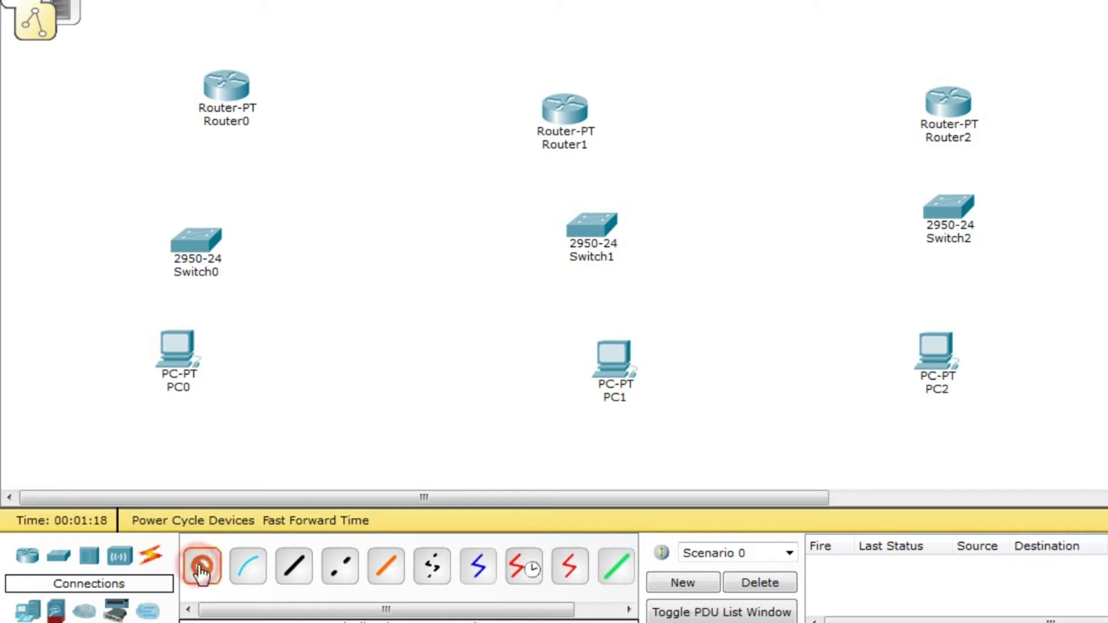
click(229, 92)
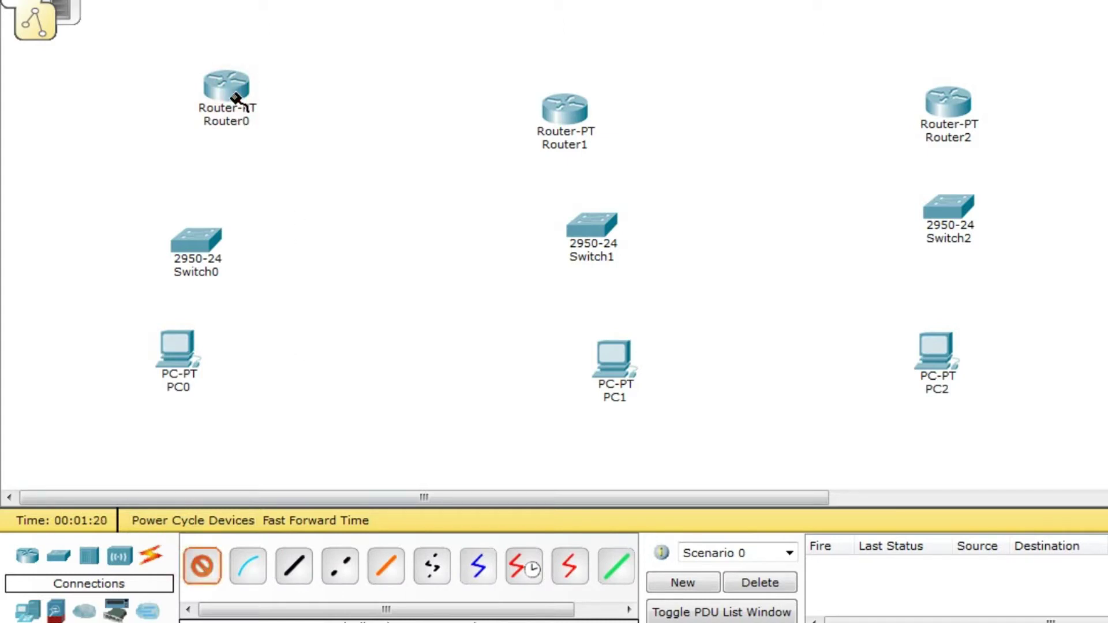
click(232, 93)
click(798, 294)
click(228, 112)
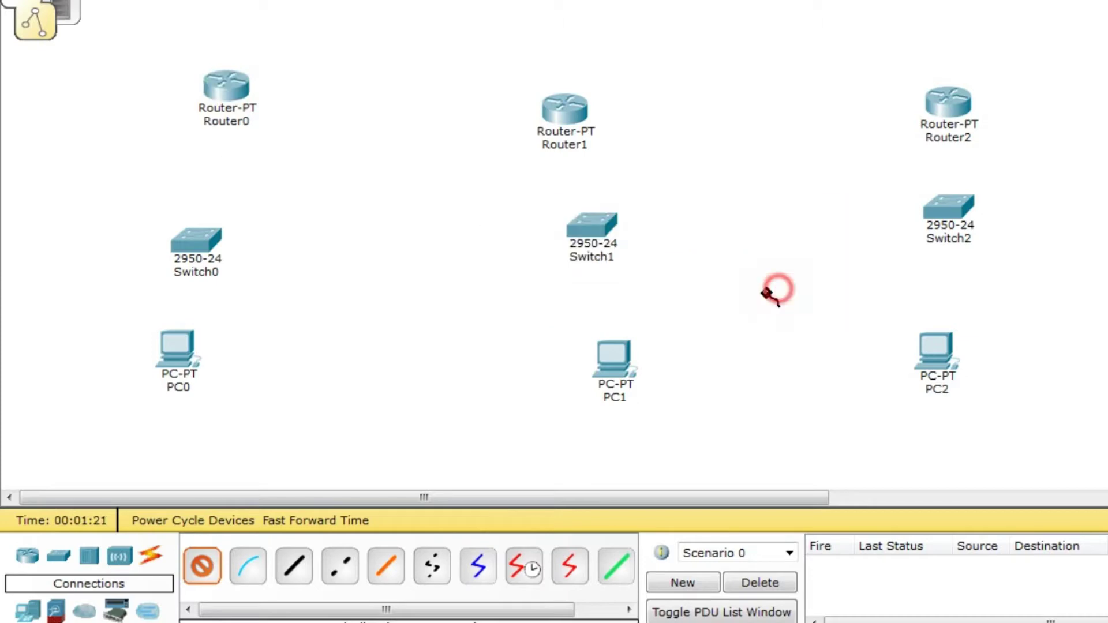
click(204, 234)
click(193, 247)
click(186, 346)
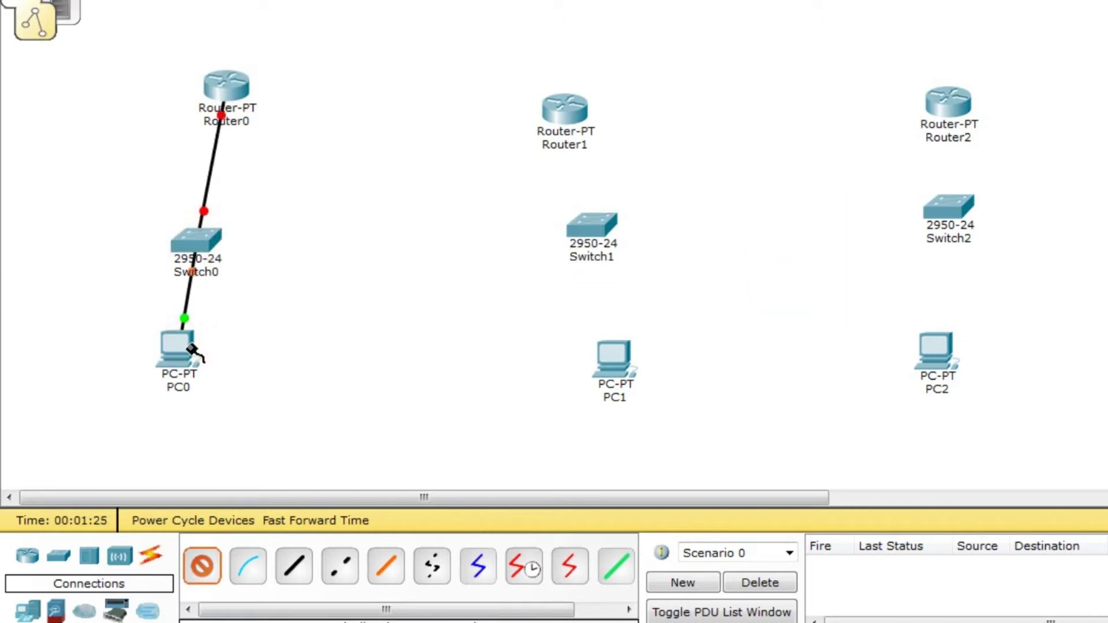
Cable Router1 to Switch1 and Switch1 to PC1 with the automatic connection type.
click(567, 101)
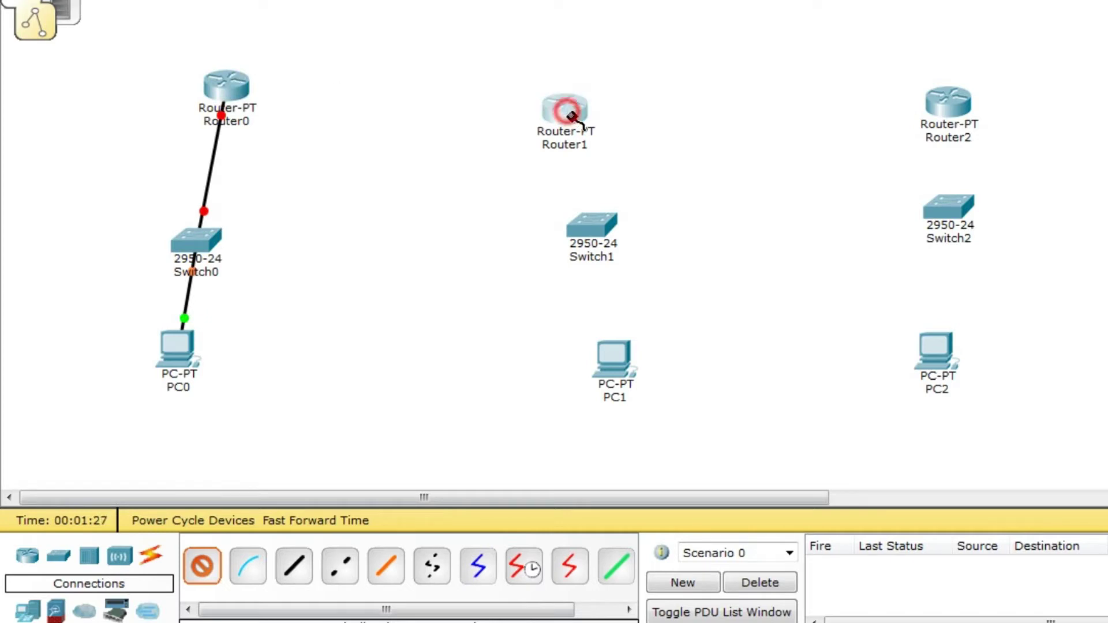
click(598, 223)
click(594, 225)
click(611, 358)
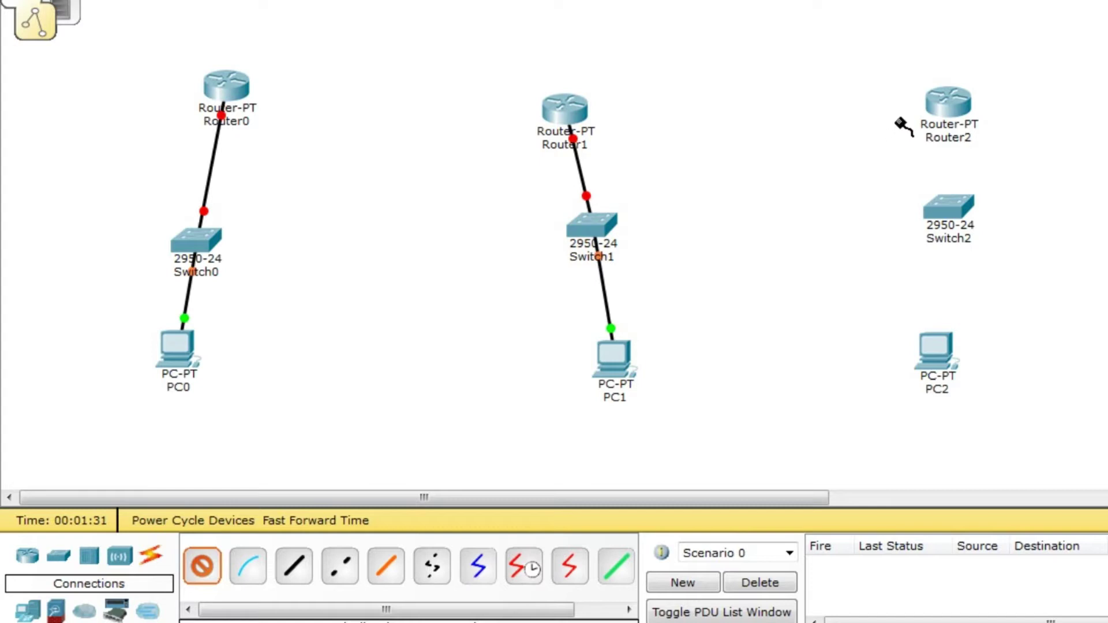
Cable Router2 to Switch2 and Switch2 to PC2 with the automatic connection type.
click(957, 108)
click(963, 206)
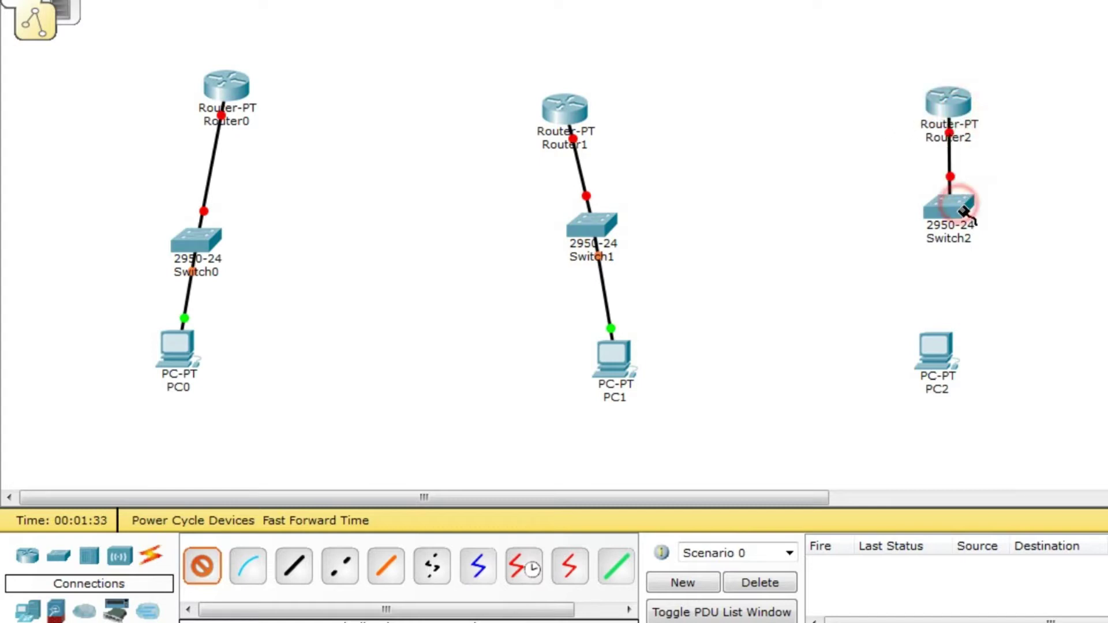
click(950, 214)
click(956, 348)
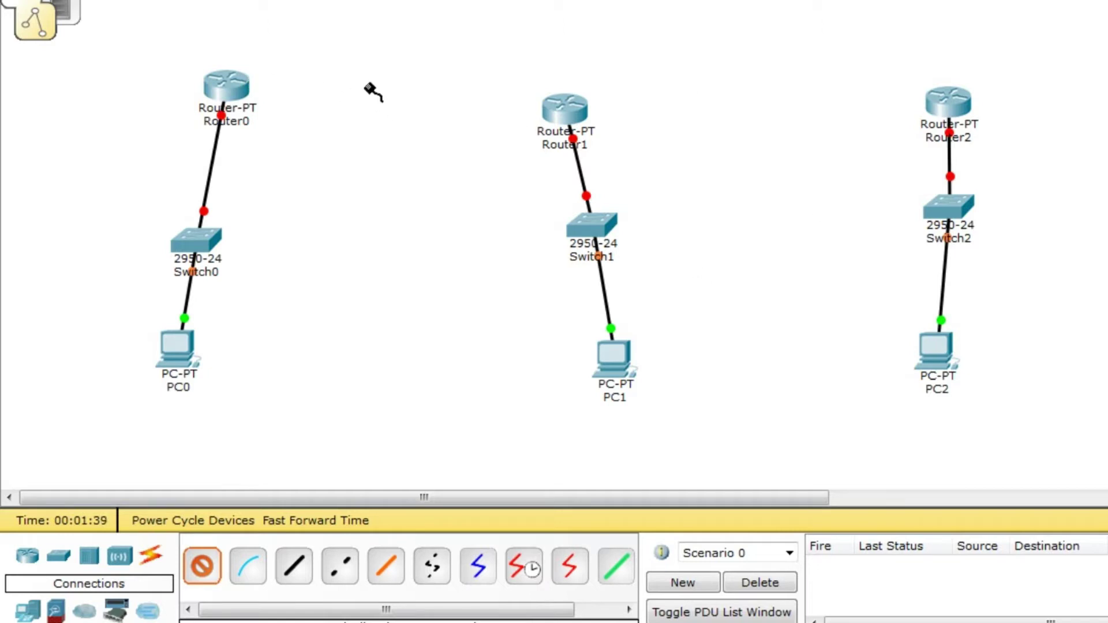
Link Router0 to Router1 and Router1 to Router2 with the automatic connection type.
click(231, 93)
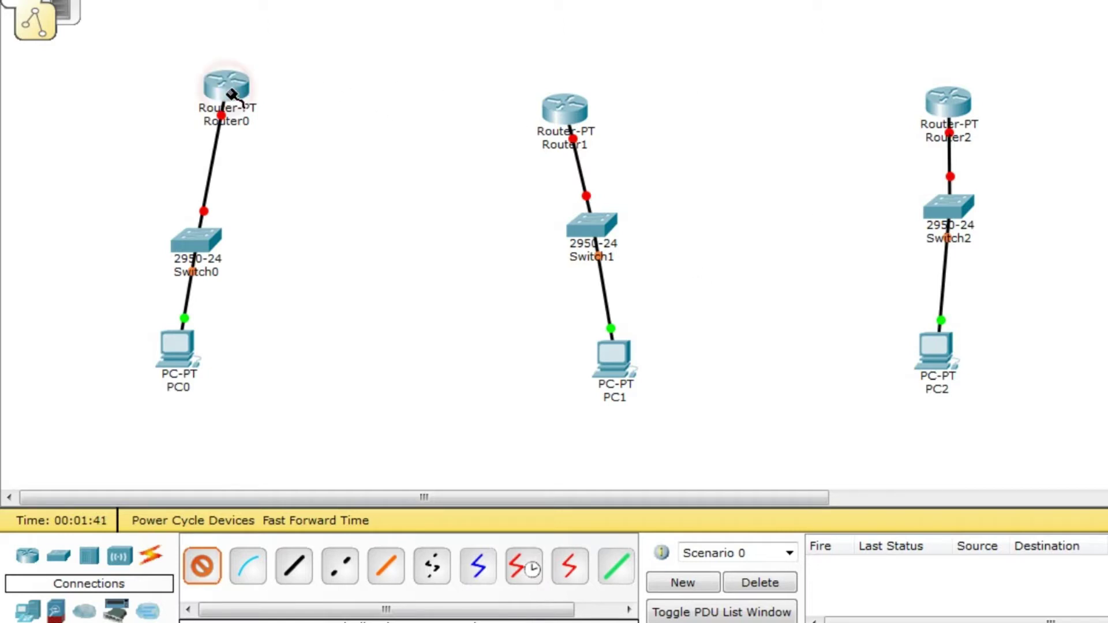
click(569, 111)
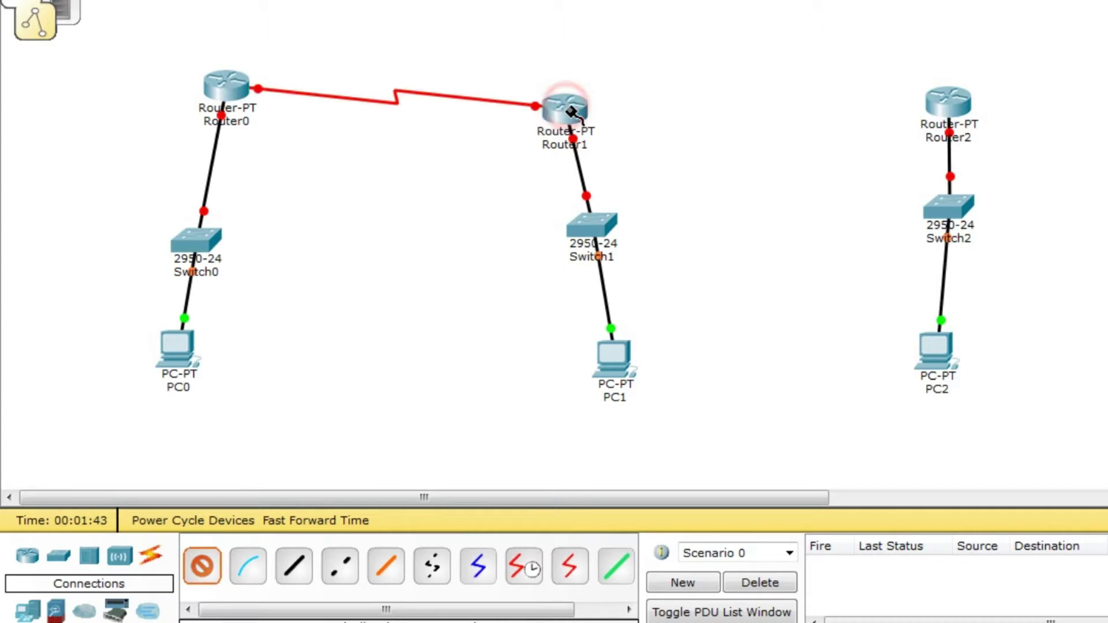
click(569, 108)
click(941, 104)
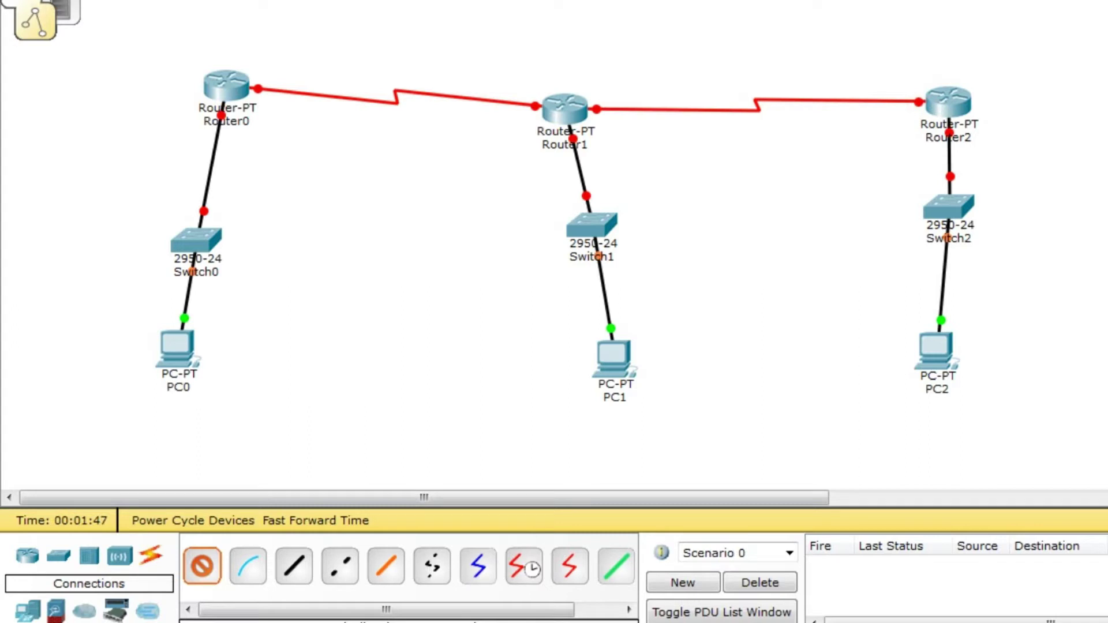
Reposition PC1, Switch1, Switch2 and PC2 so they line up vertically beneath Router1 and Router2.
drag(621, 354, 578, 362)
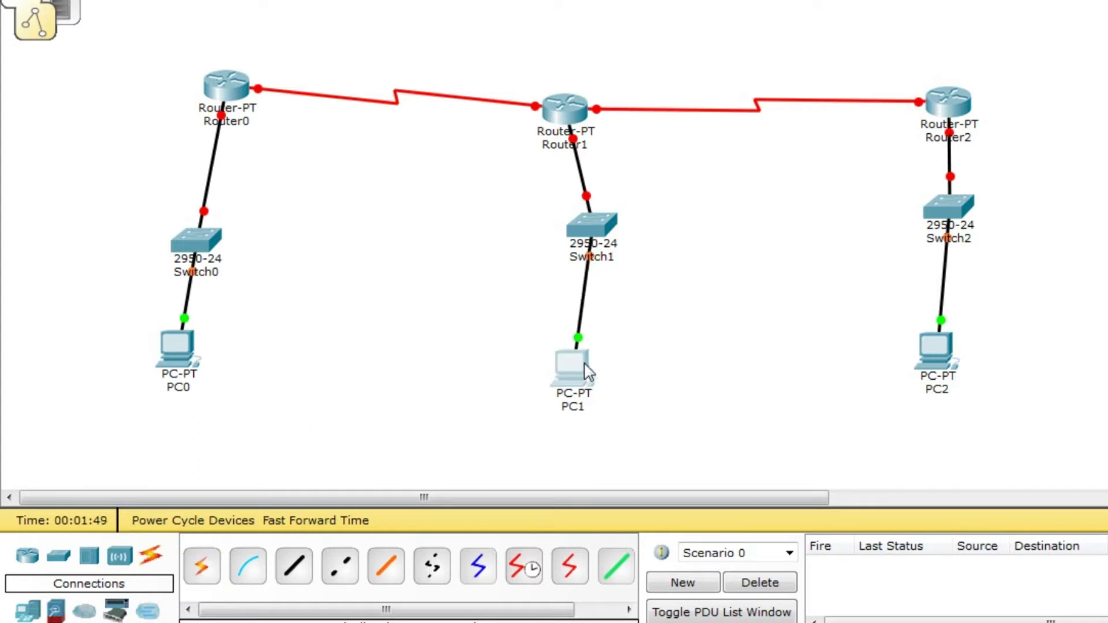
drag(606, 234, 578, 234)
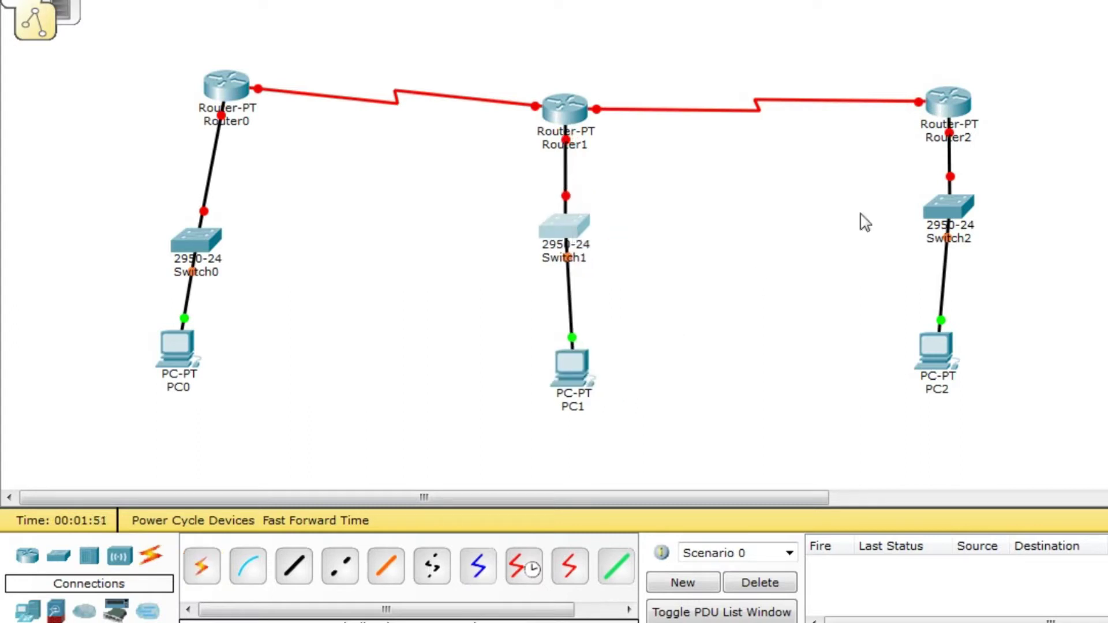
drag(935, 206, 946, 205)
drag(939, 345, 965, 348)
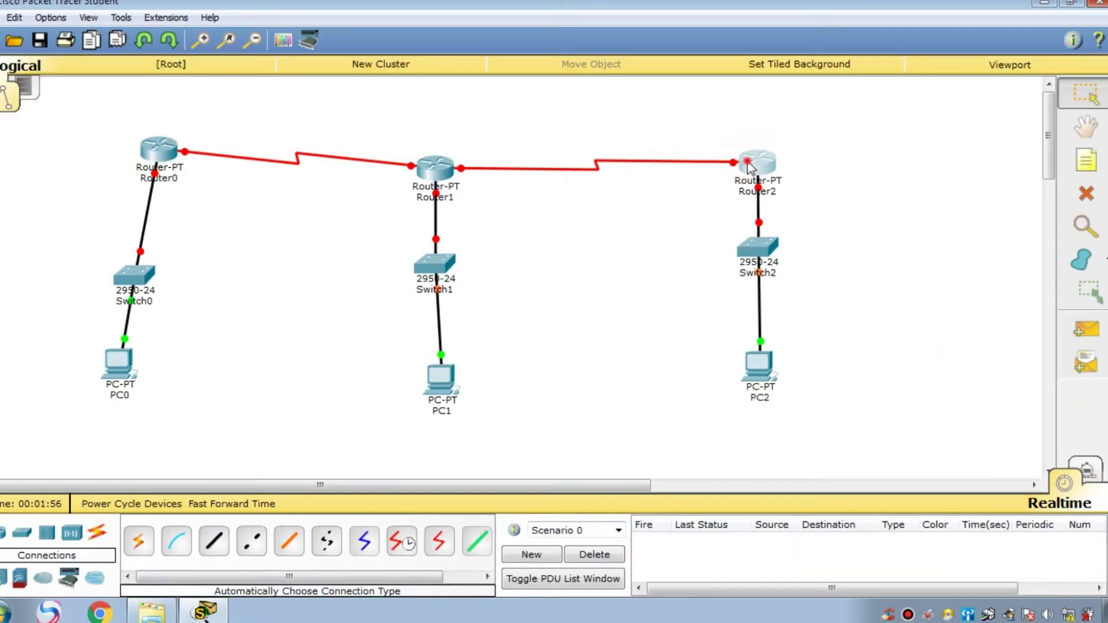
click(939, 107)
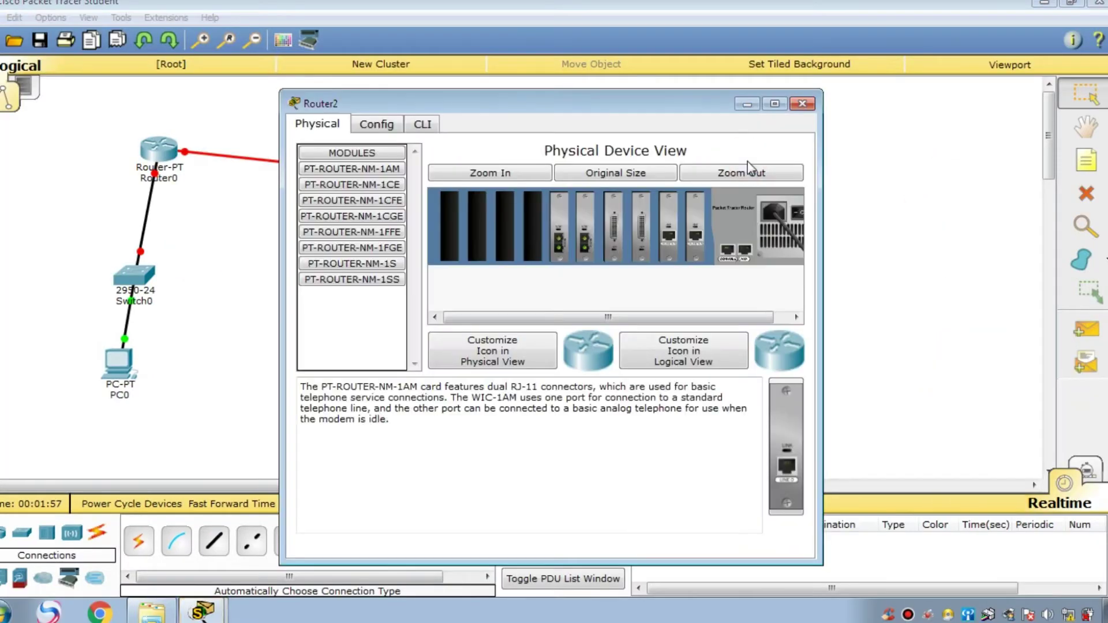
click(802, 103)
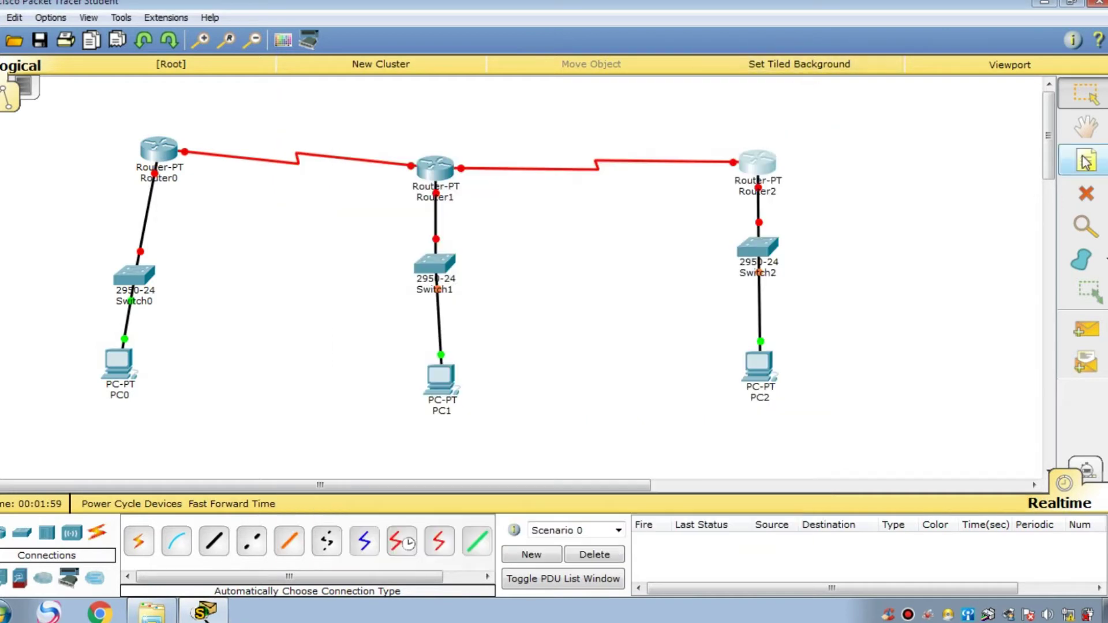
Add the note 192.168.1.0/24 beside the link between Router0 and Switch0.
click(1083, 158)
click(47, 220)
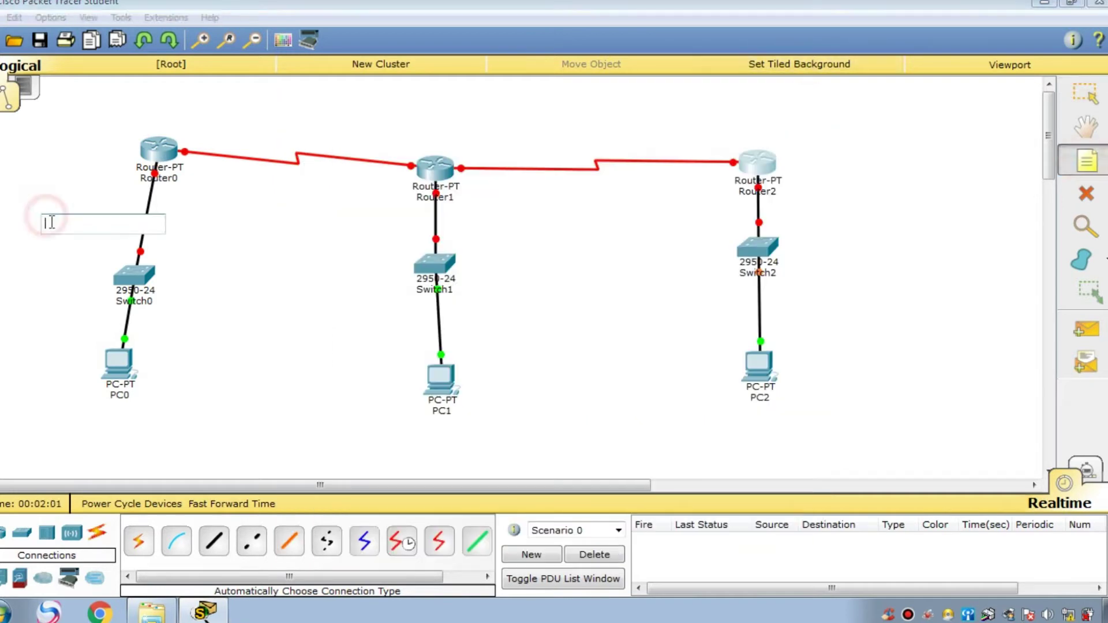
text(192.1)
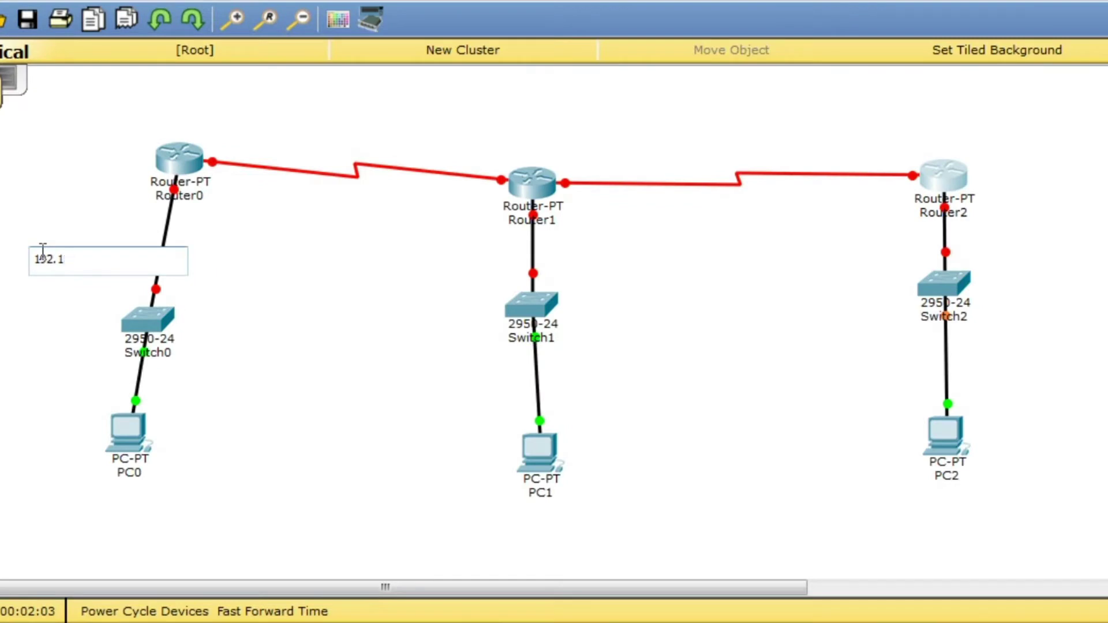
text(68.1.0/24)
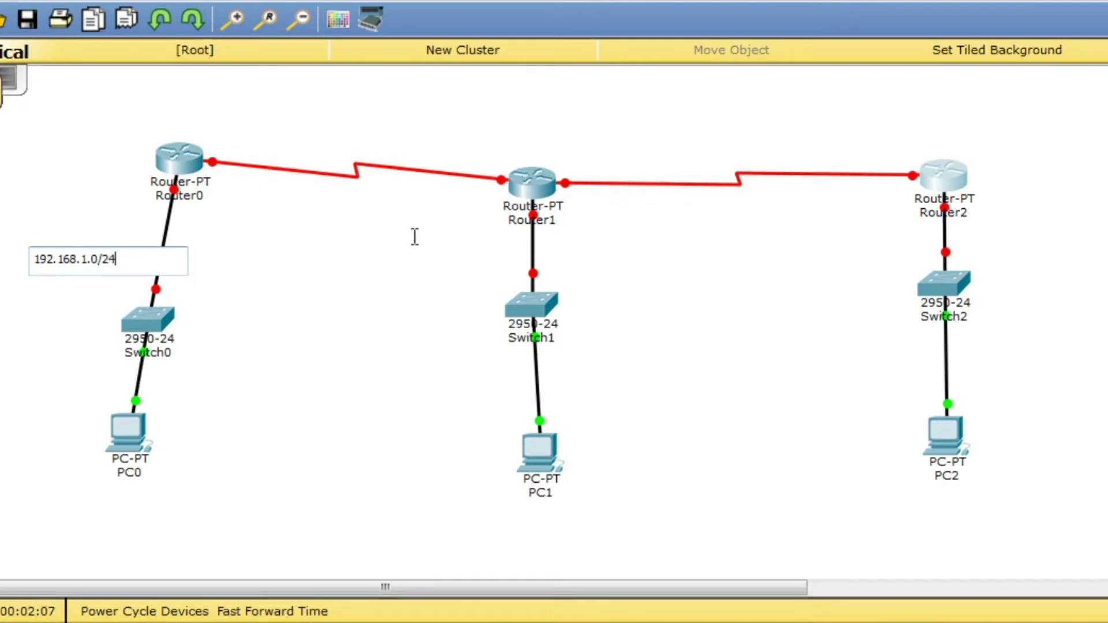
Add the notes 192.168.2.0/24 beside the Router1–Switch1 link and 192.168.3.0/24 beside the Router2–Switch2 link.
click(414, 246)
text(192.168)
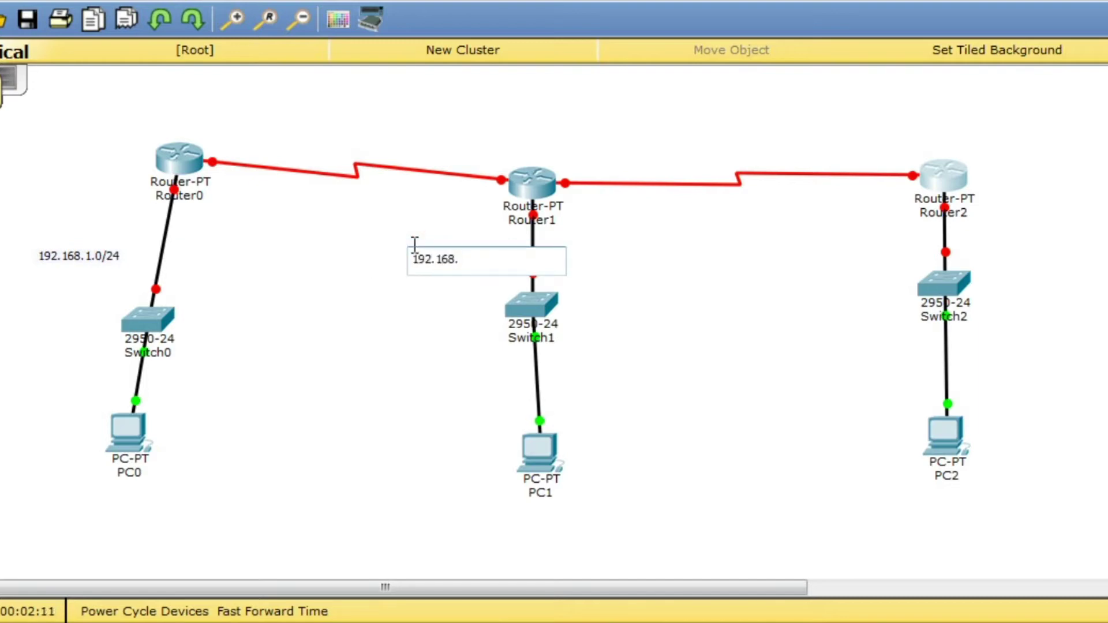
text(.2.0/24)
click(792, 259)
text(192.168)
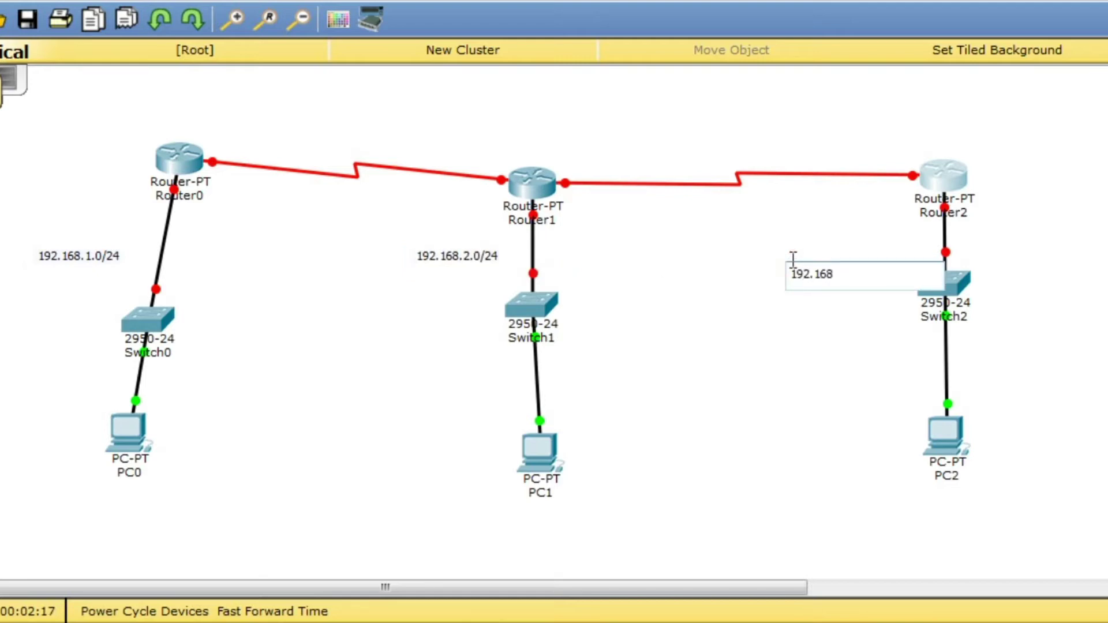
text(.3.0/24)
Label the Router0–Router1 link with the note 192.168.4.0/24 and the Router1–Router2 link with 192.168.5.0/24.
click(315, 130)
text(192.168.)
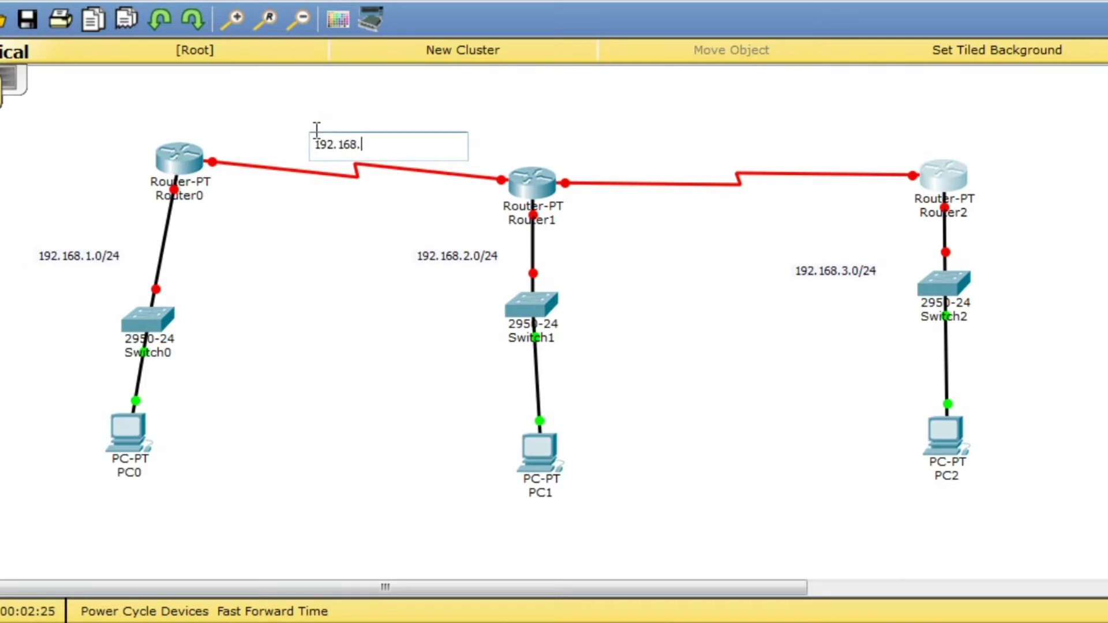
text(4.0/24)
click(672, 131)
text(192.168.5.0/)
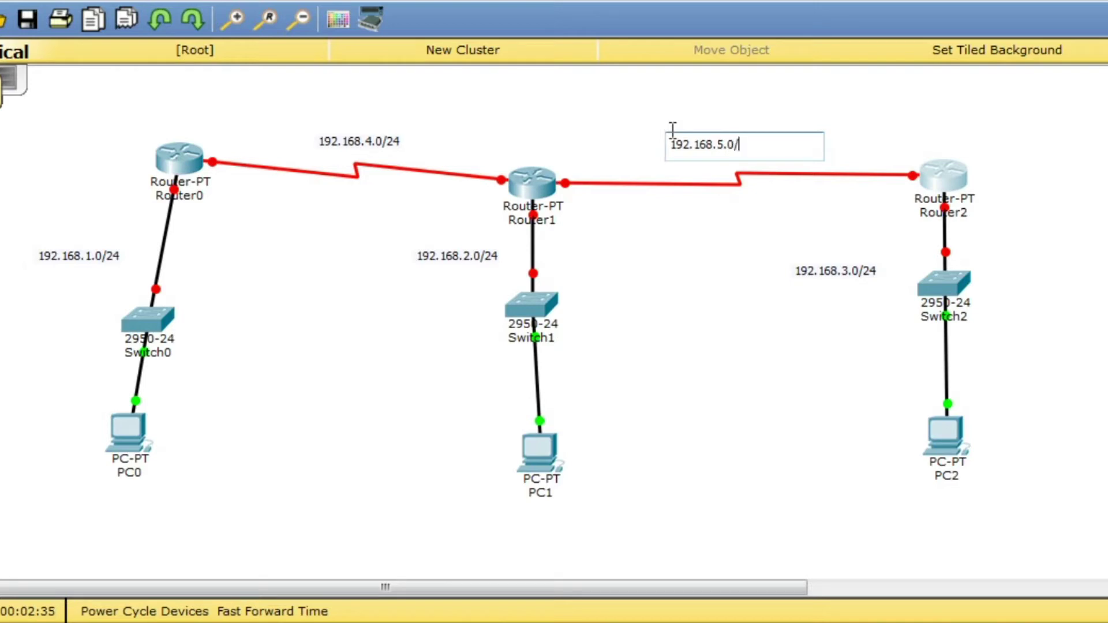
click(822, 127)
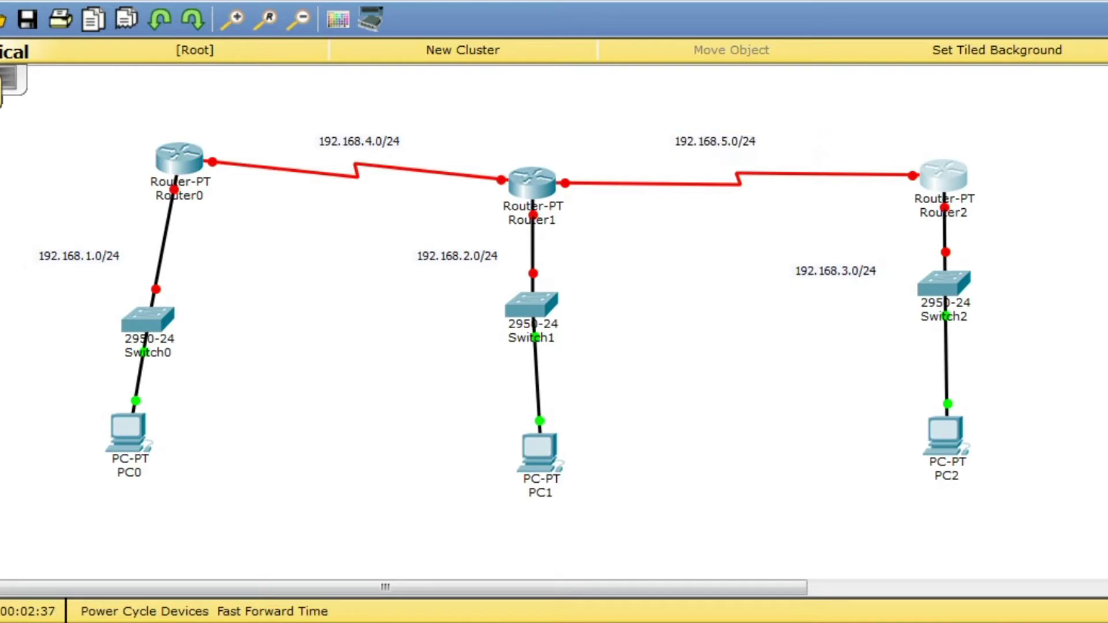
Move PC0 and Router0 so they line up vertically with Switch0.
drag(143, 445, 169, 448)
drag(186, 180, 165, 174)
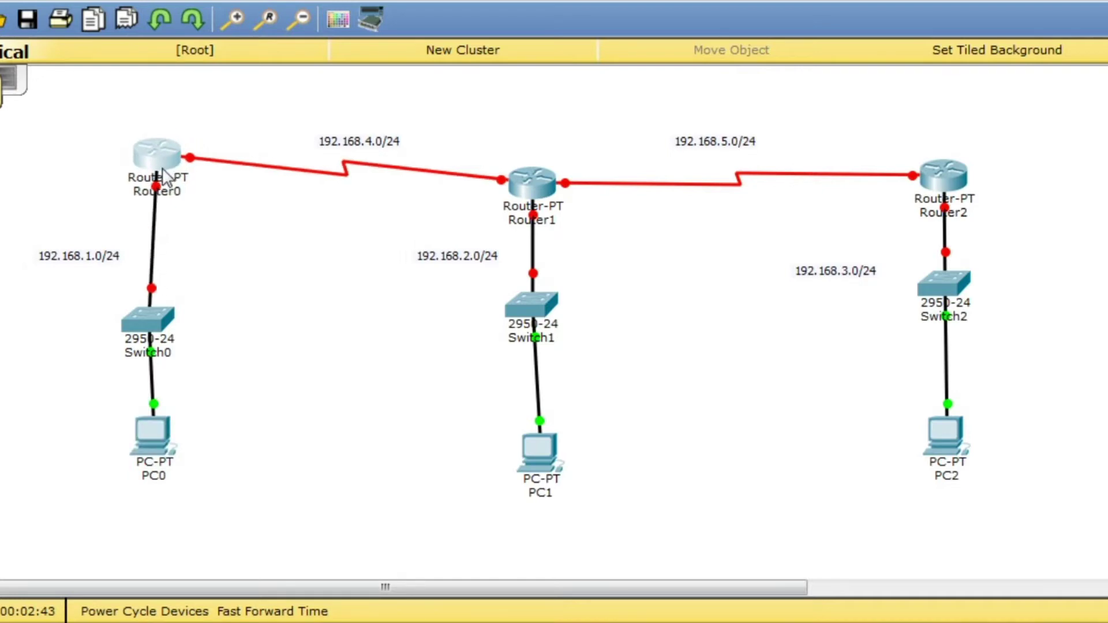
Open Router0's command line interface and decline the initial configuration dialog with n.
click(154, 165)
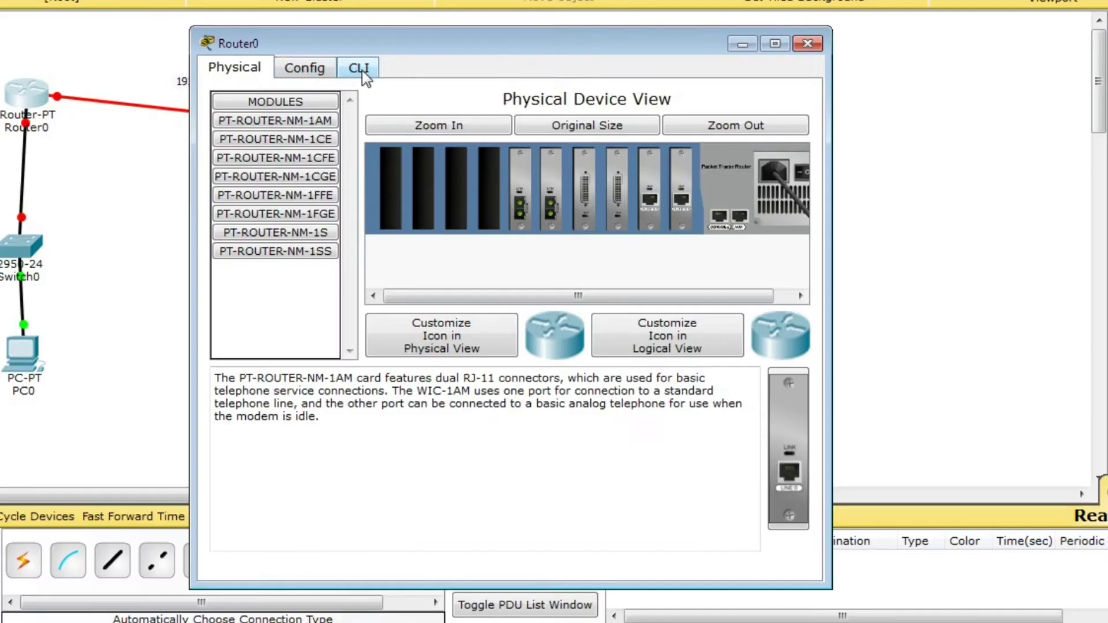
click(516, 126)
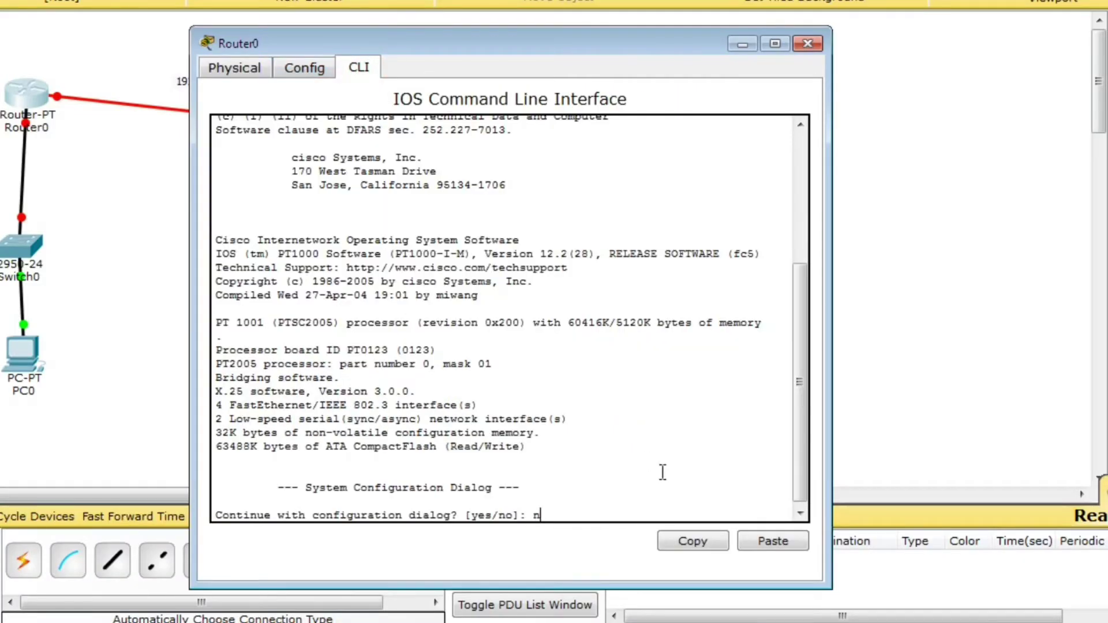
text(n)
key(Return)
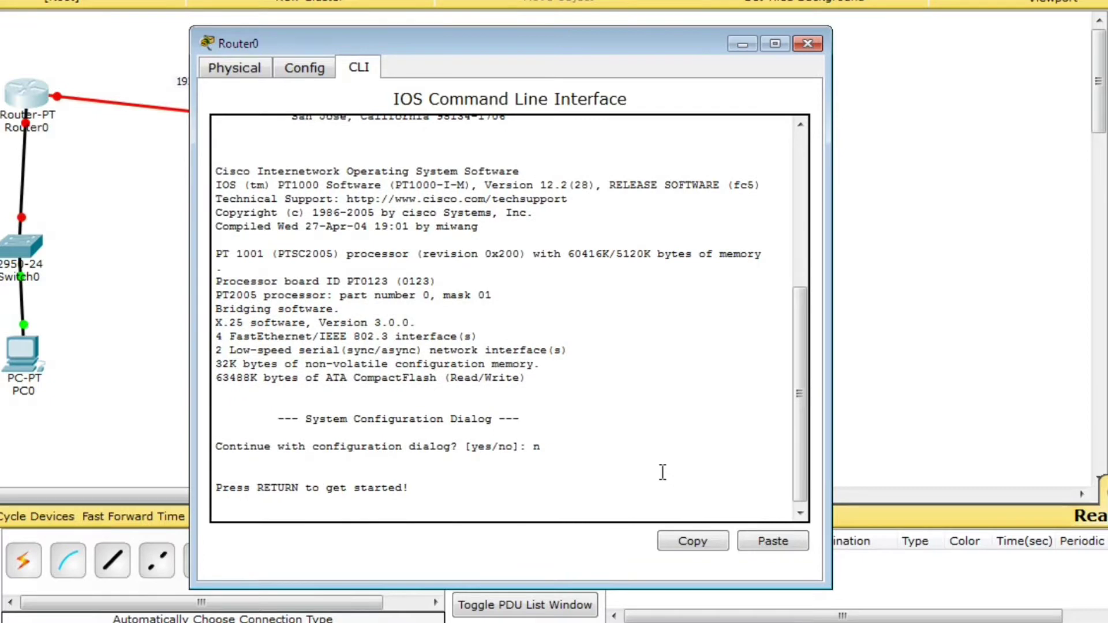
key(Return)
Enter privileged mode on Router0 with en, and global configuration mode with conf t.
text(en)
key(Return)
text(c)
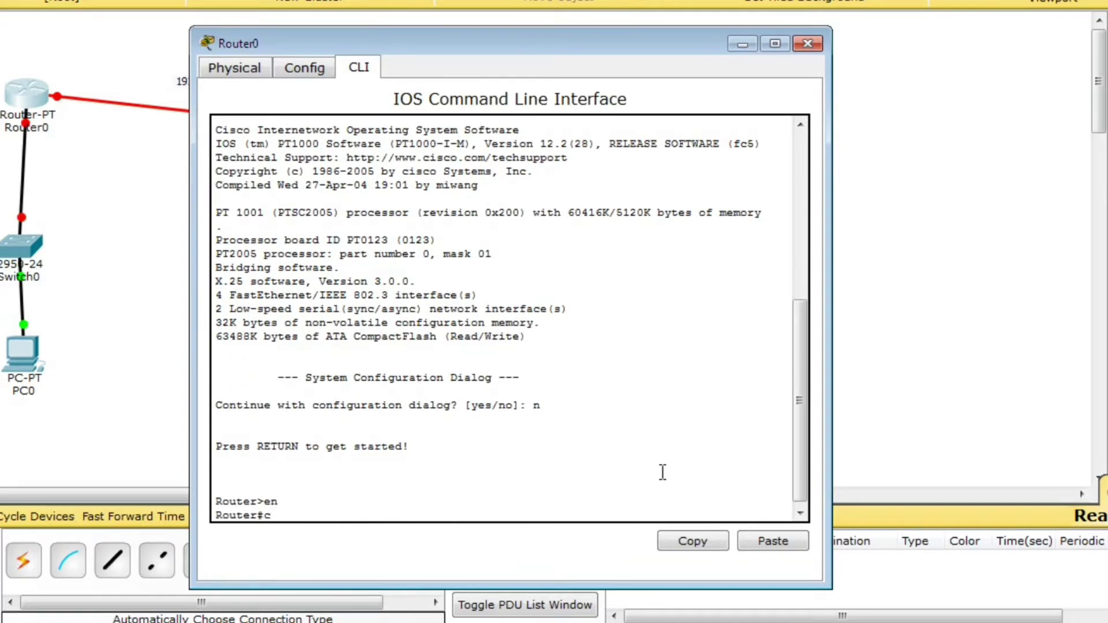
text(on)
text(f t)
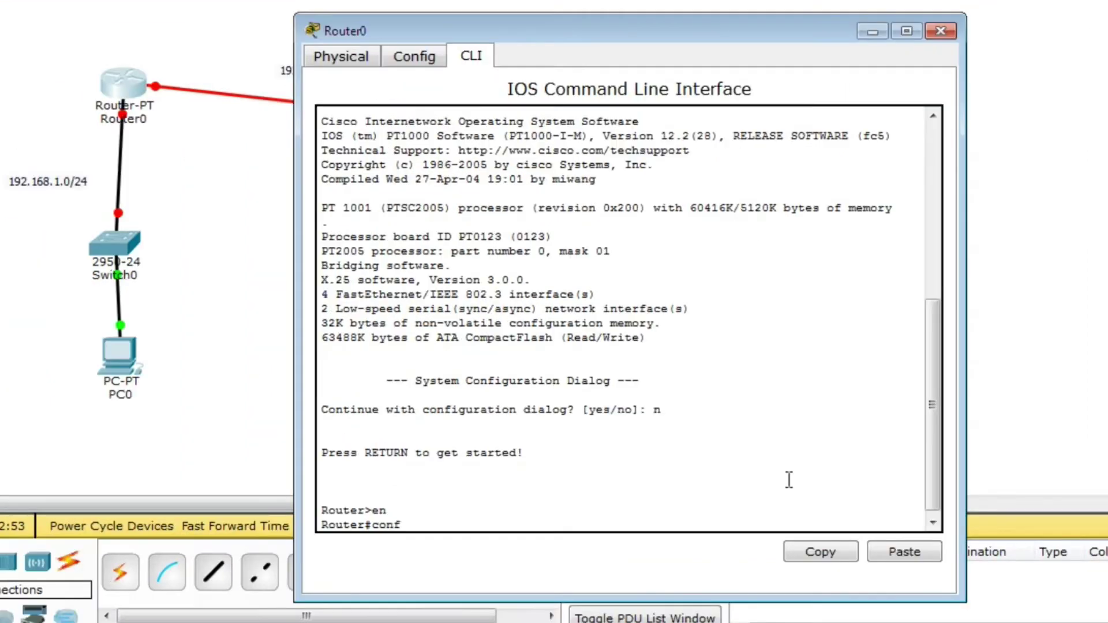
key(Return)
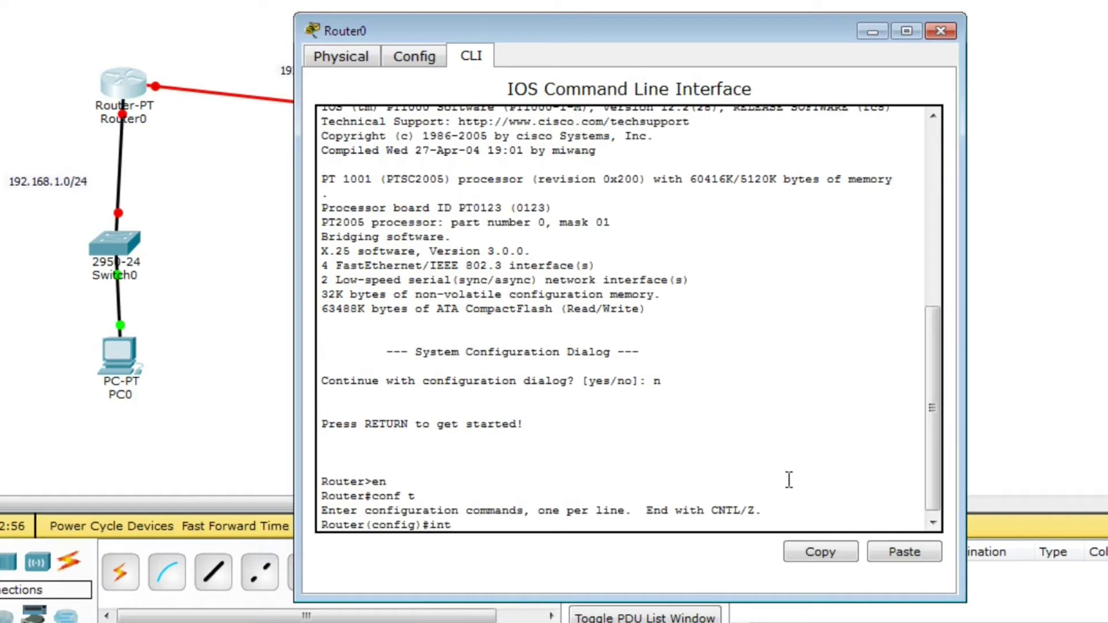
Check the port on Router0's link to Switch0, then enter interface f0/0 with int f0/0 and enable it with no shut.
click(224, 270)
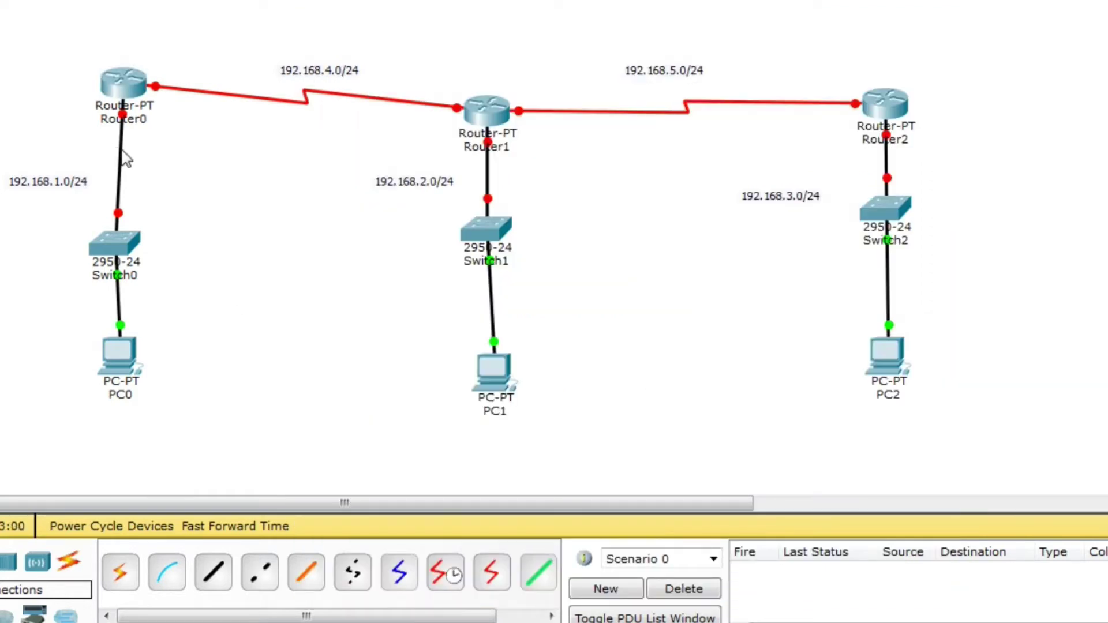
mouse_move(123, 151)
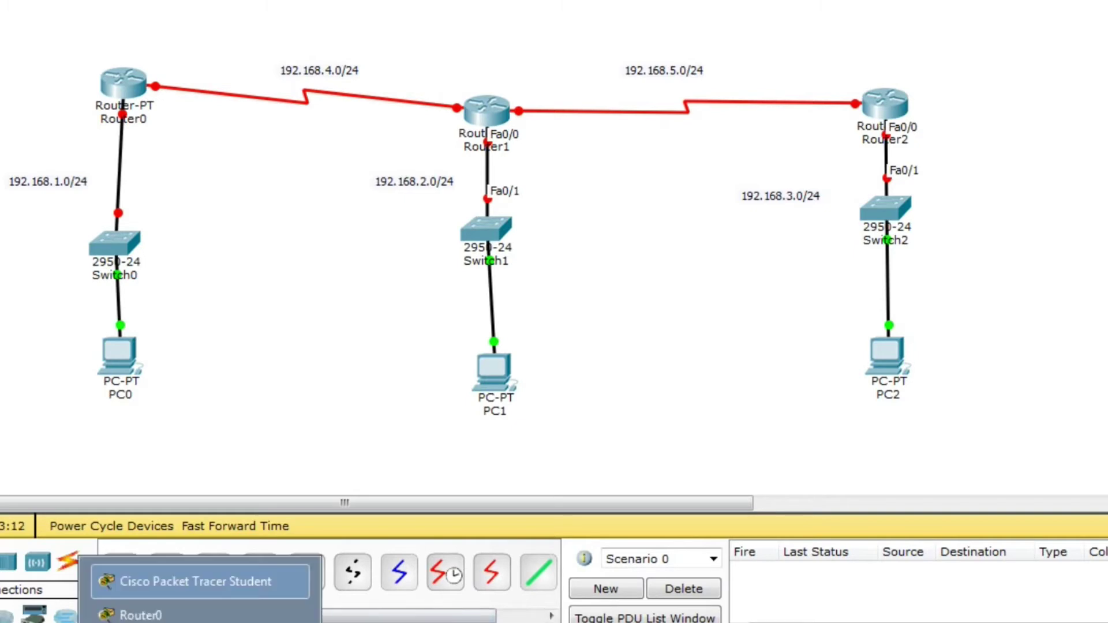
click(124, 609)
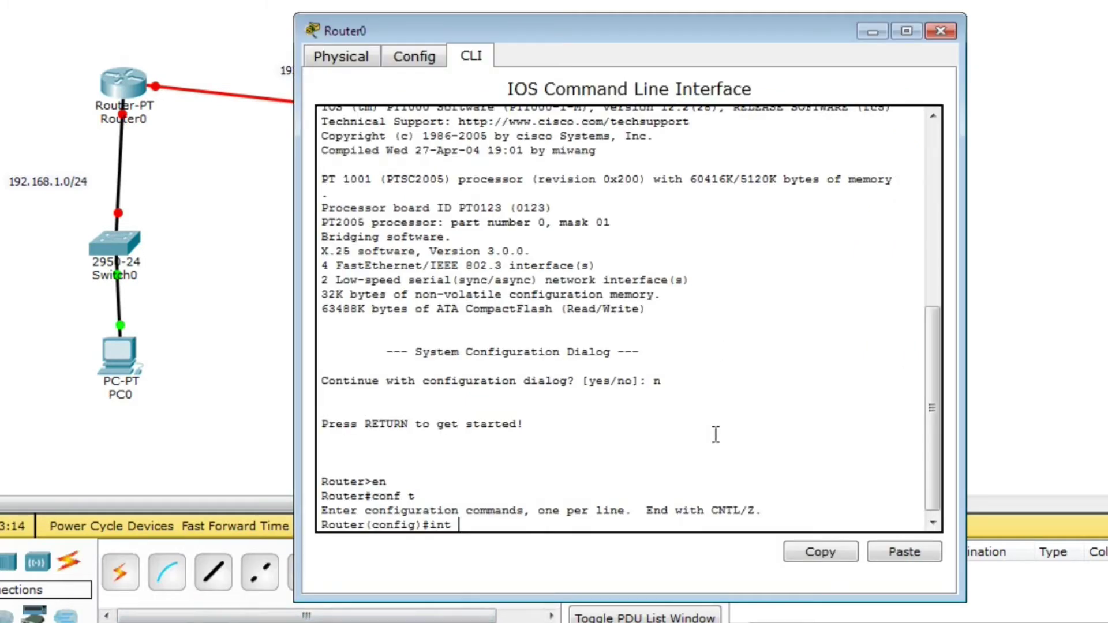
text(f0/0)
key(Return)
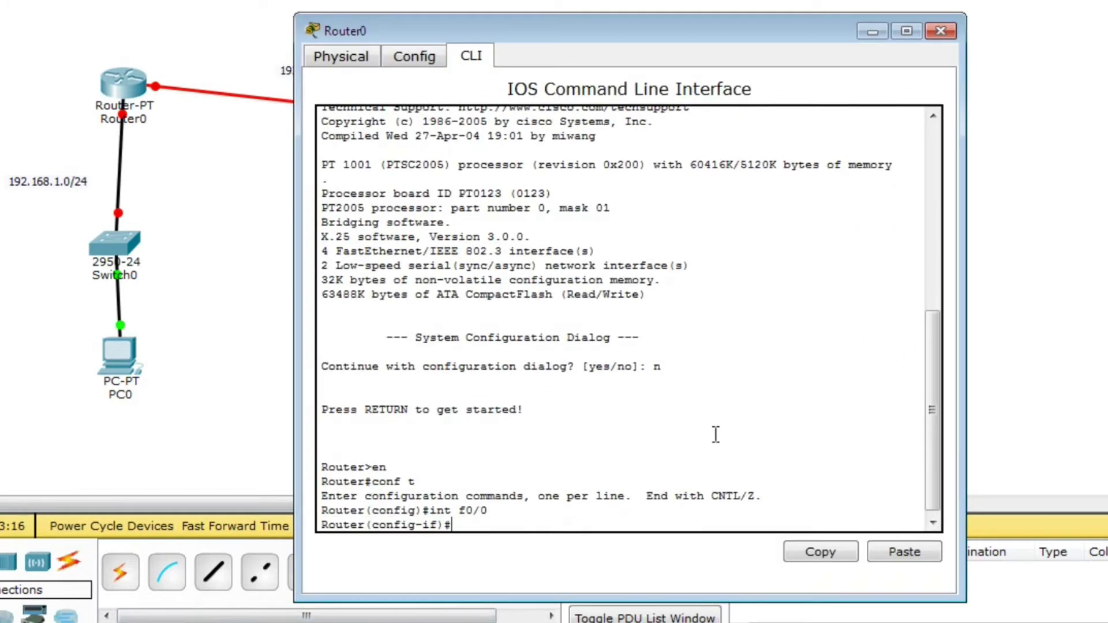
text(no shut)
key(Return)
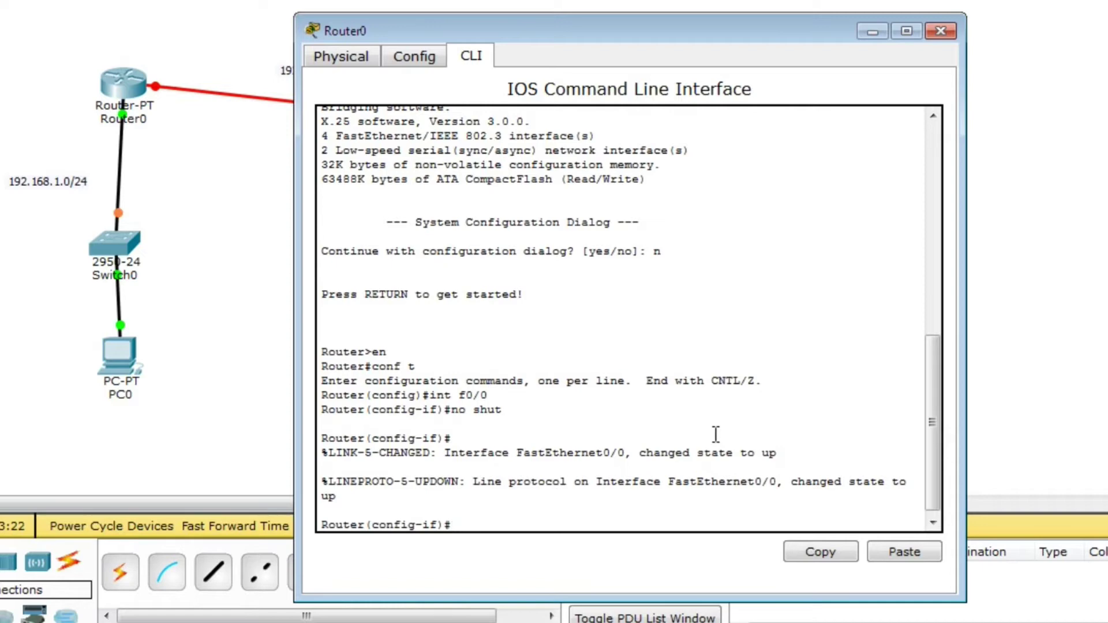
Assign Router0's f0/0 interface the IP address 192.168.1.1 with mask 255.255.255.0 using ip add.
text(ip add 192.168.1.1 )
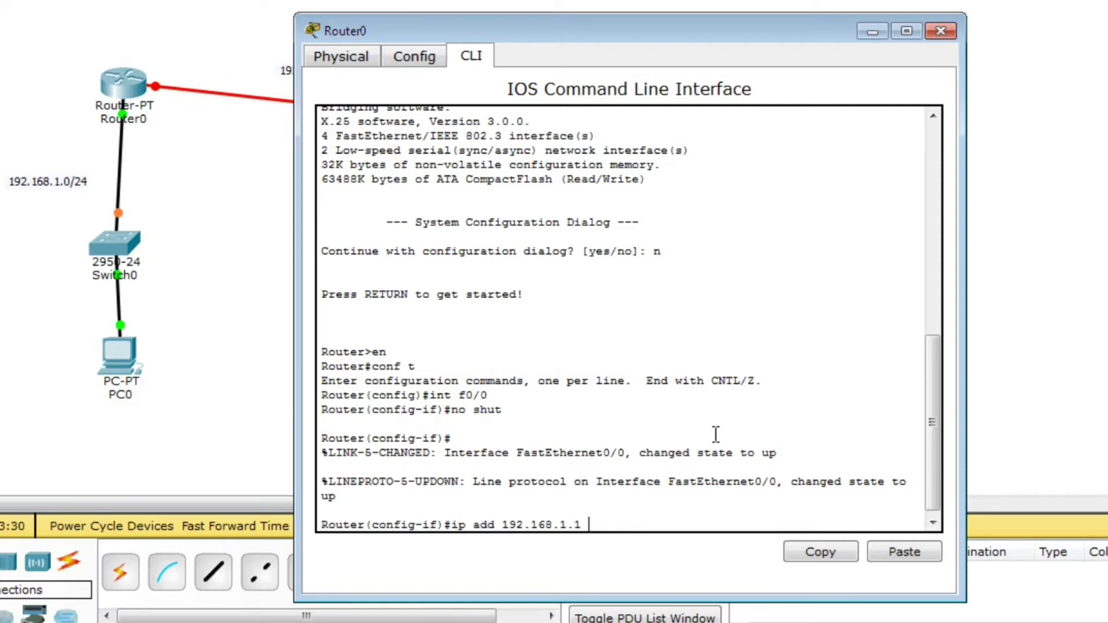
text(255.255.255.0)
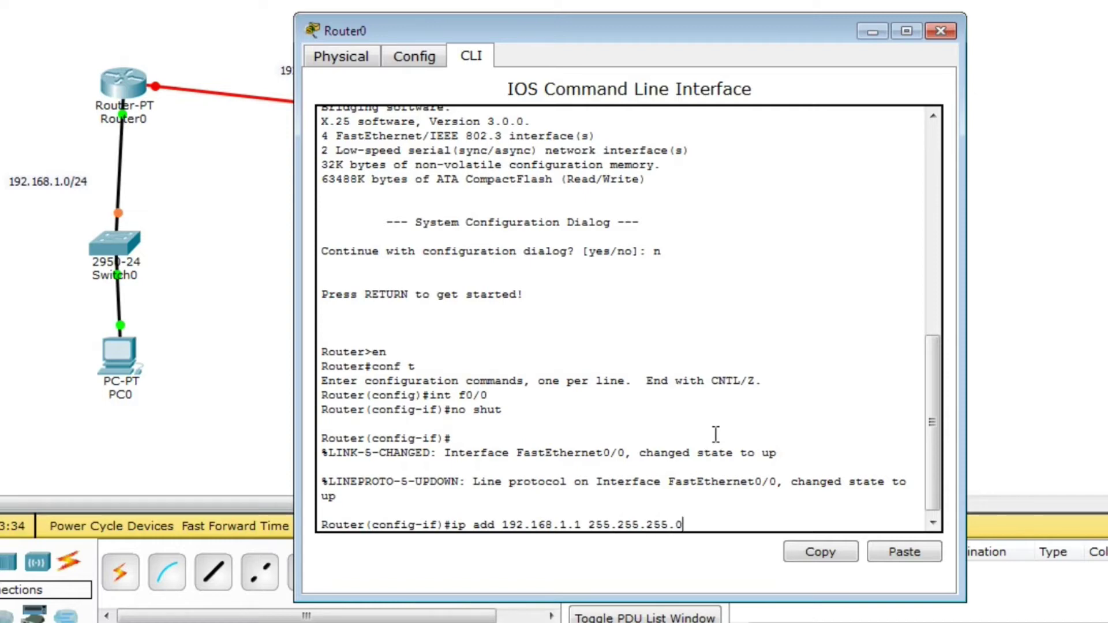
key(Return)
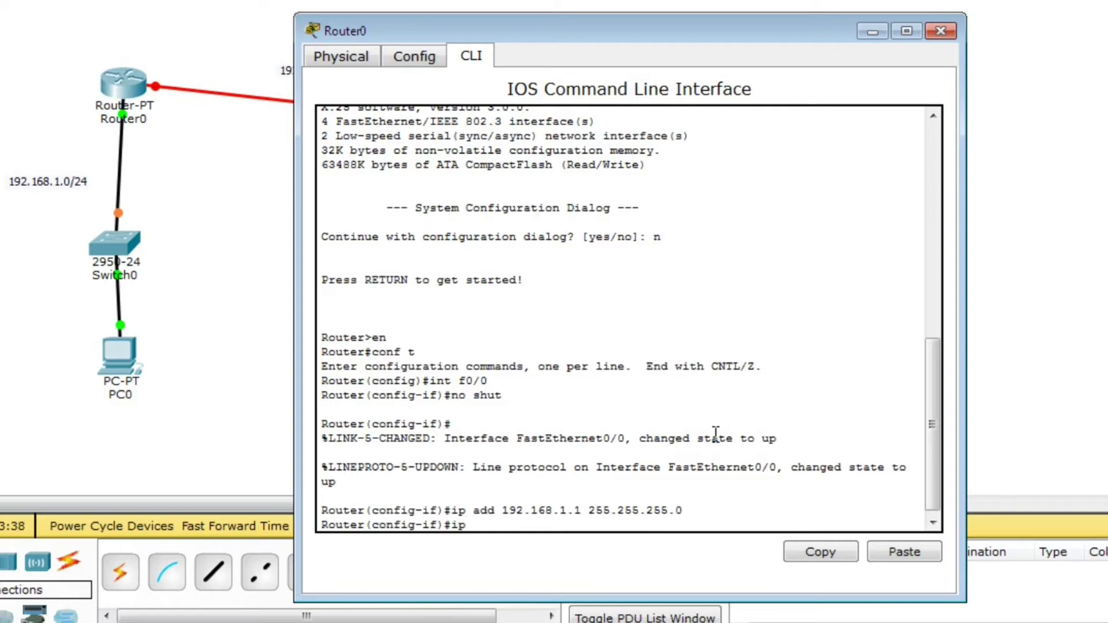
Exclude 192.168.1.1 from DHCP assignment on Router0 with ip dhcp excluded-add 192.168.1.1.
text(ip dhcp excluded)
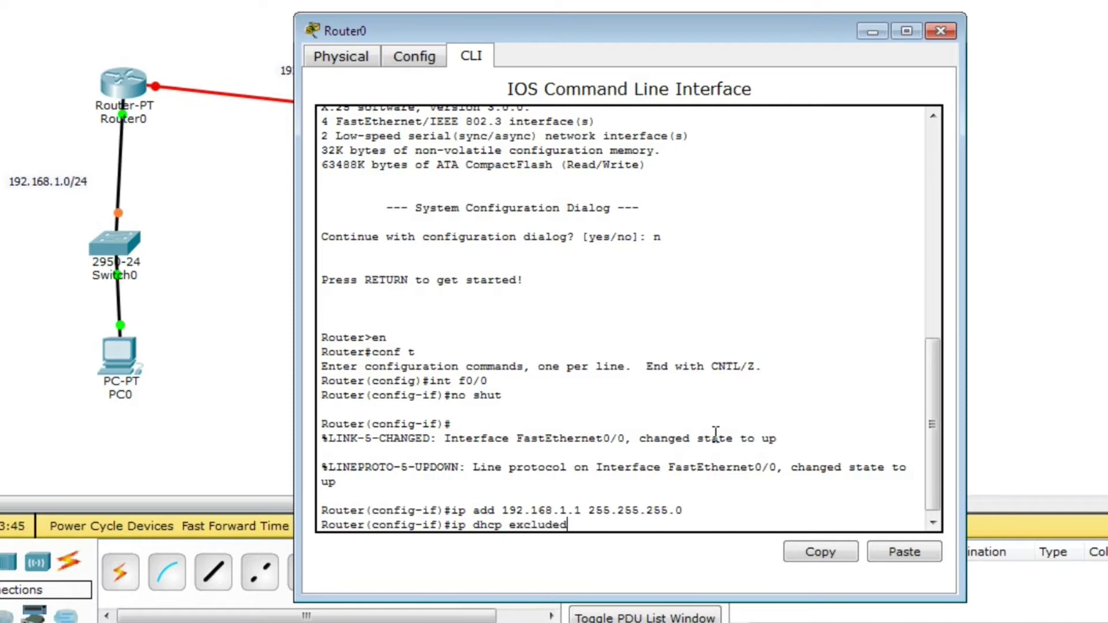
text(-add 192.168)
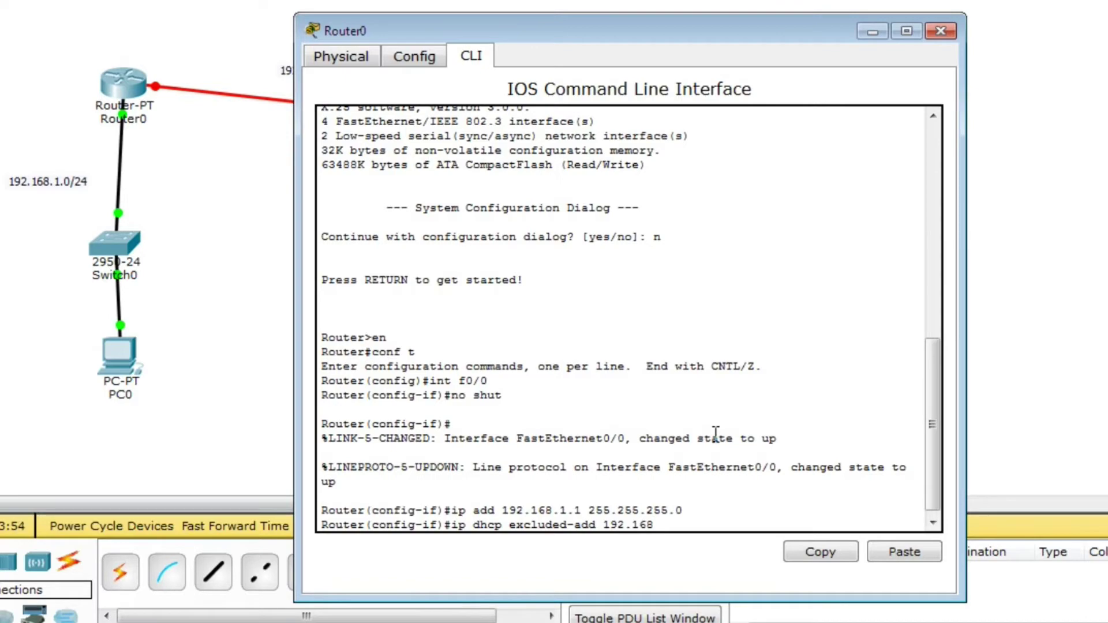
text(.)
text(1)
text(.1)
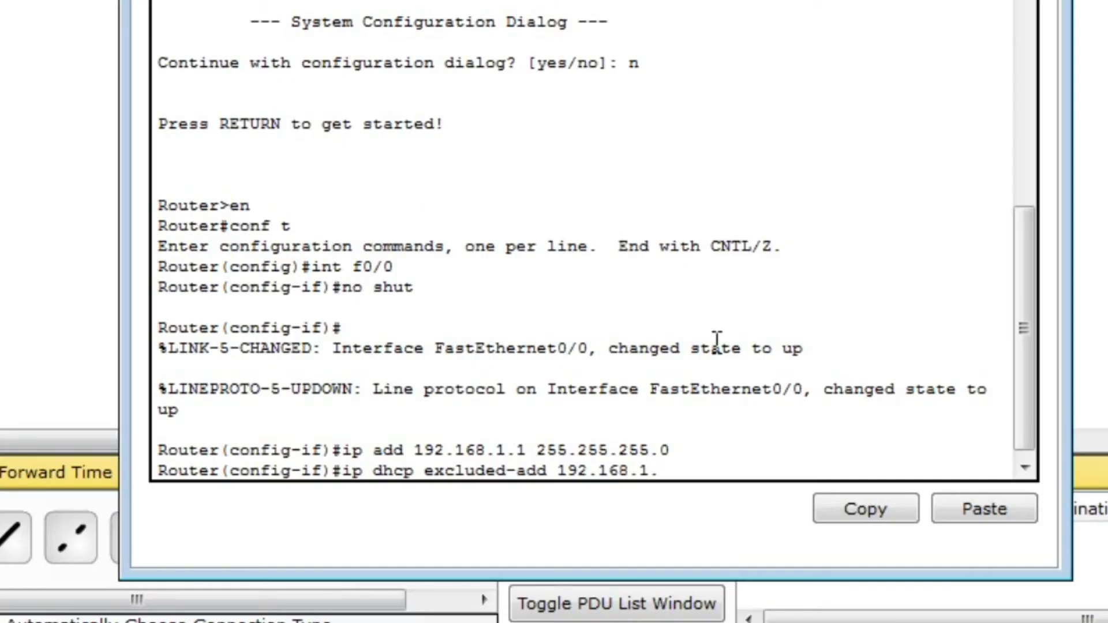
key(Return)
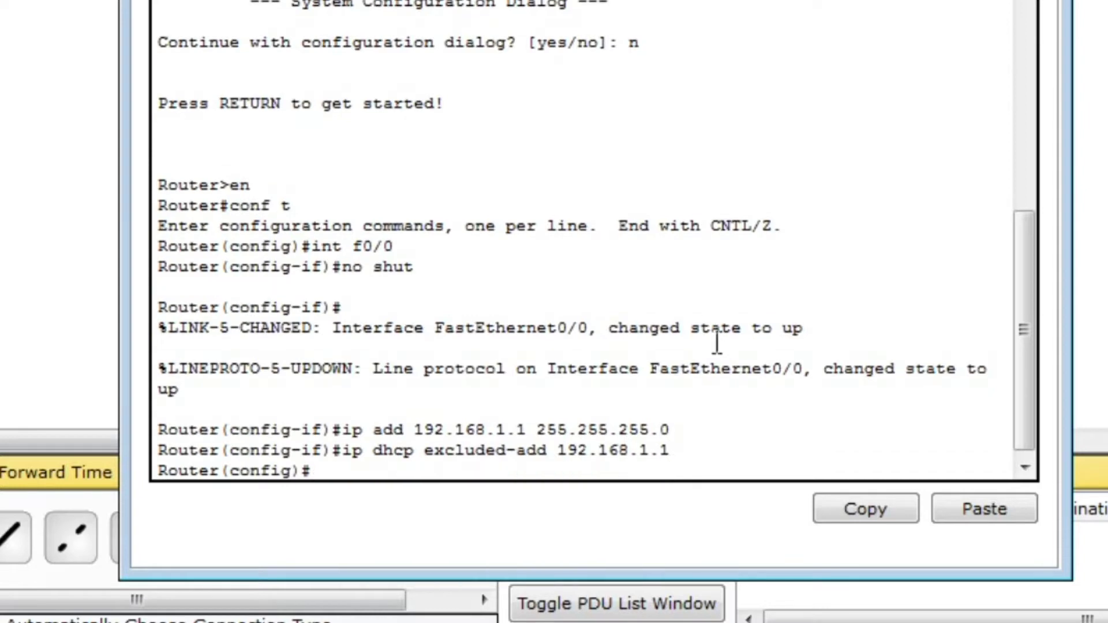
Create the DHCP pool local on Router0 and give it the network 192.168.1.0 255.255.255.0.
text(ip dhcp p)
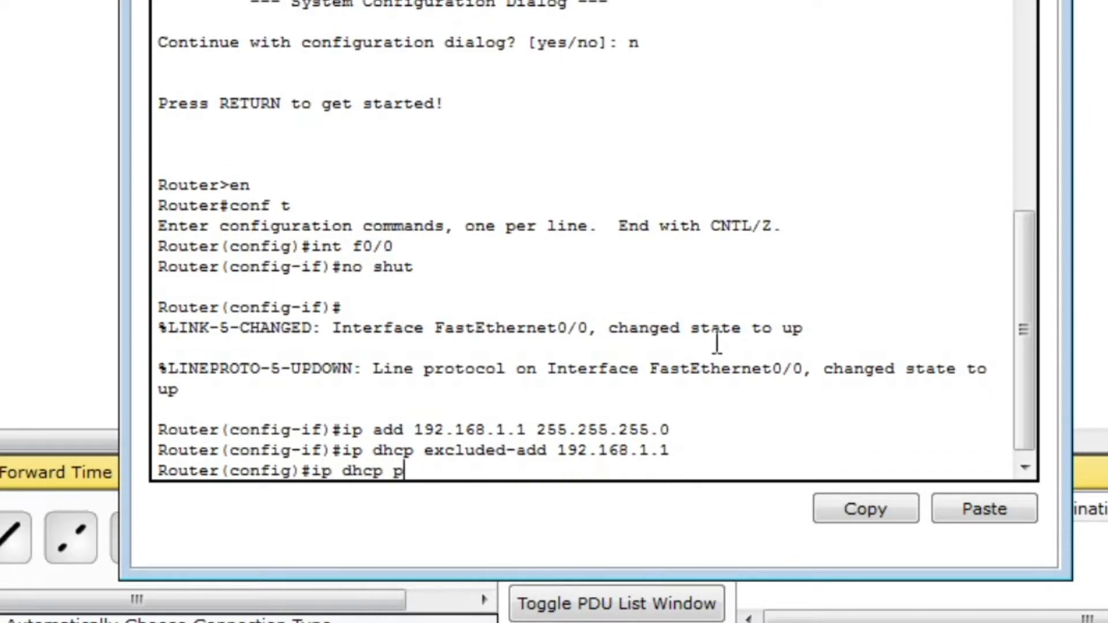
text(ool local)
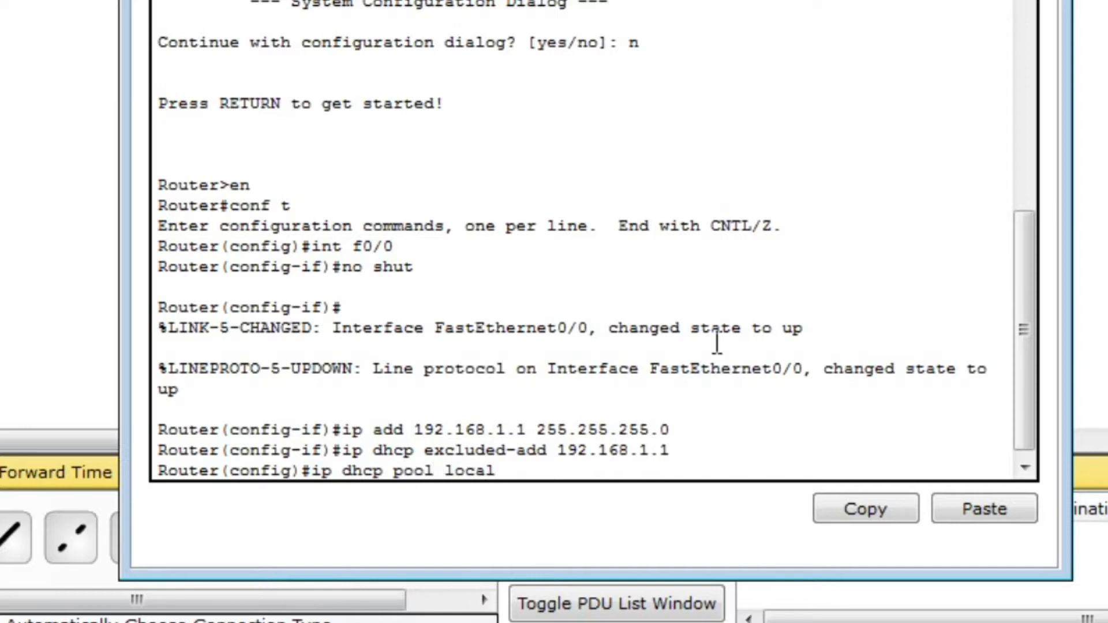
key(Return)
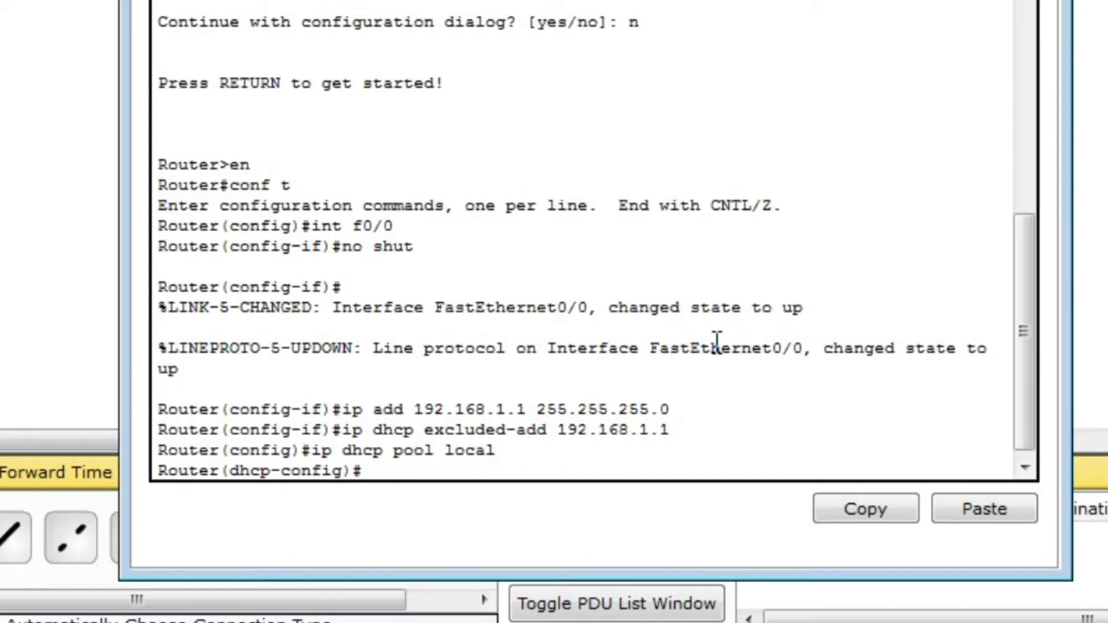
text(net 192.1)
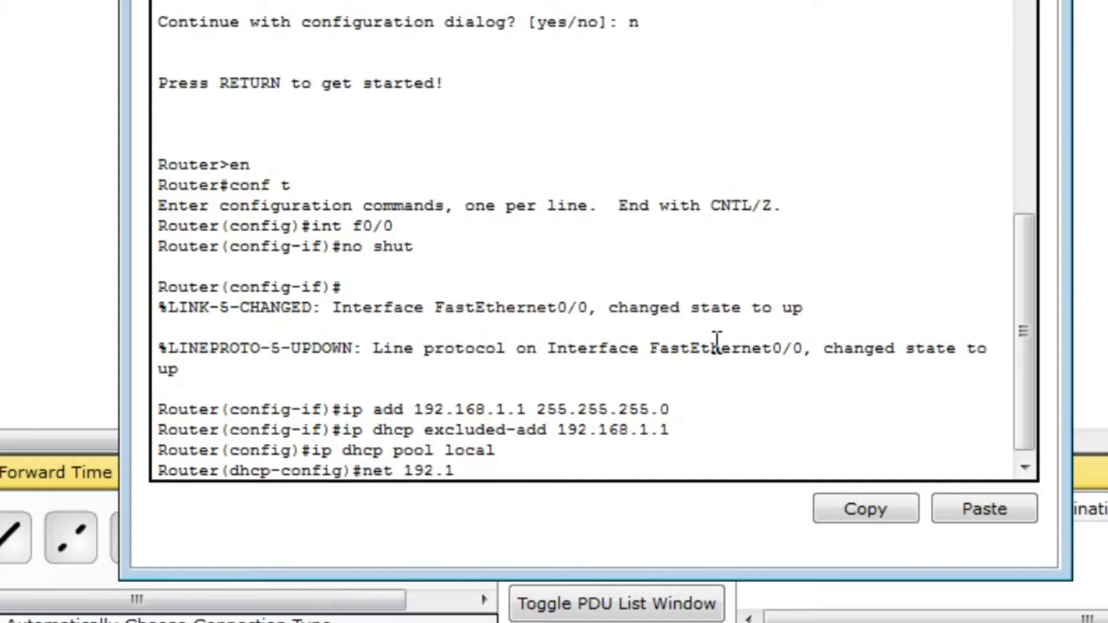
text(68.1.0)
text(255.)
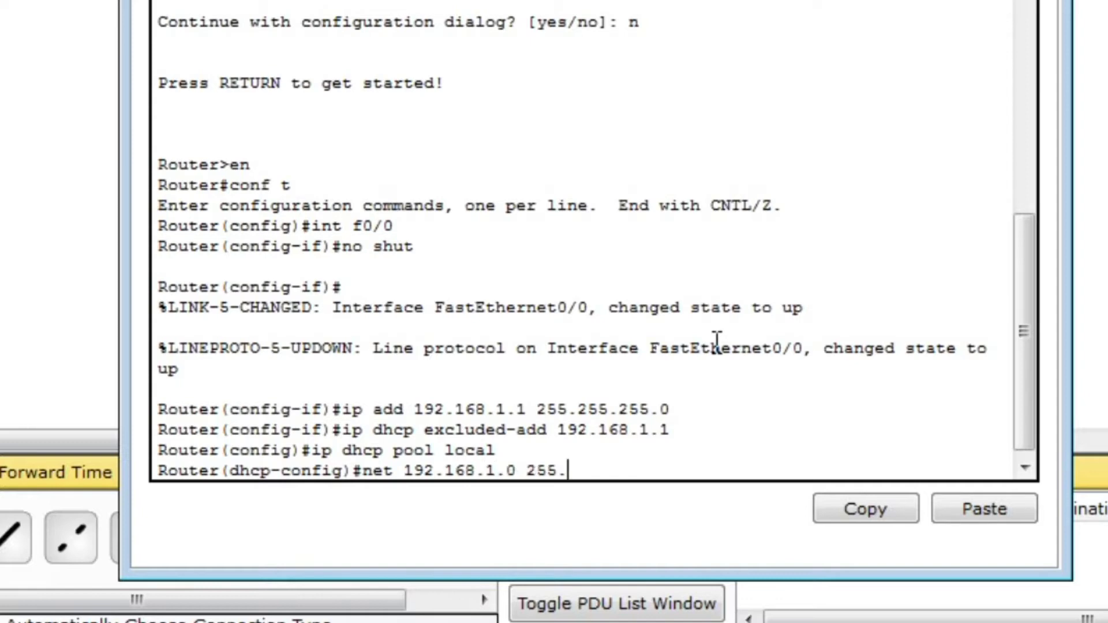
text(255.255.0)
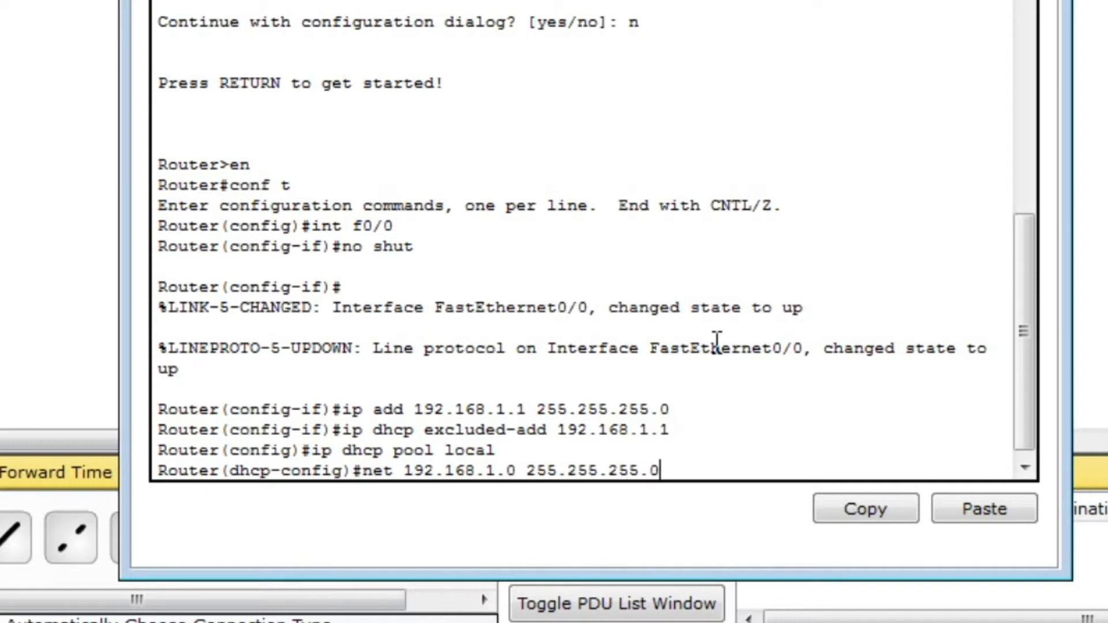
key(Return)
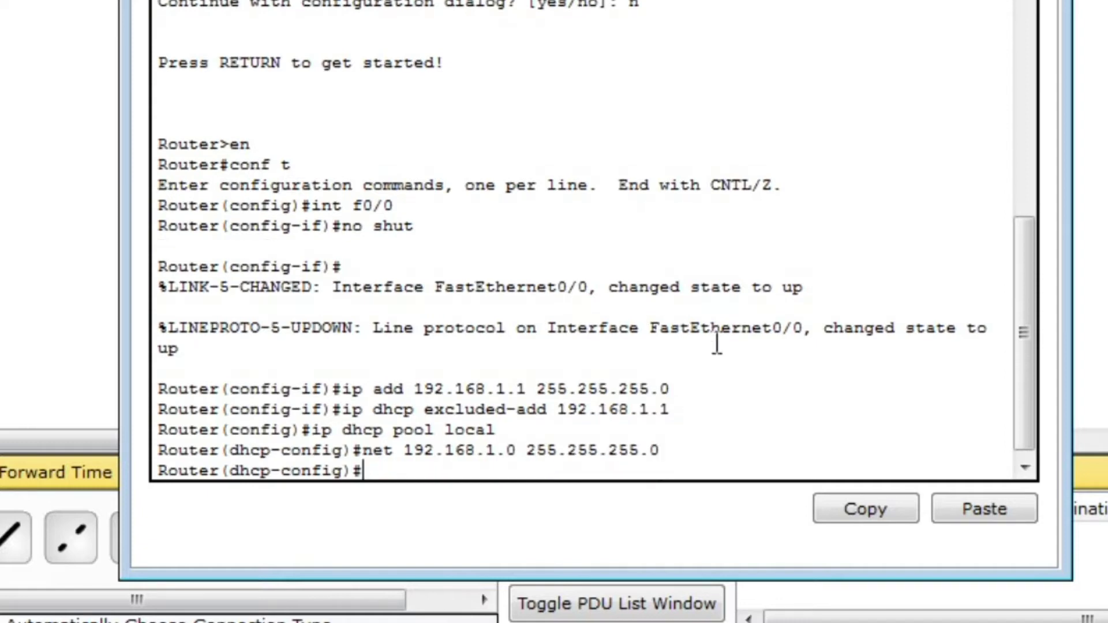
Set the DHCP pool's default router with def 192.168.1.1 and leave the pool configuration with ex.
text(def 192.168)
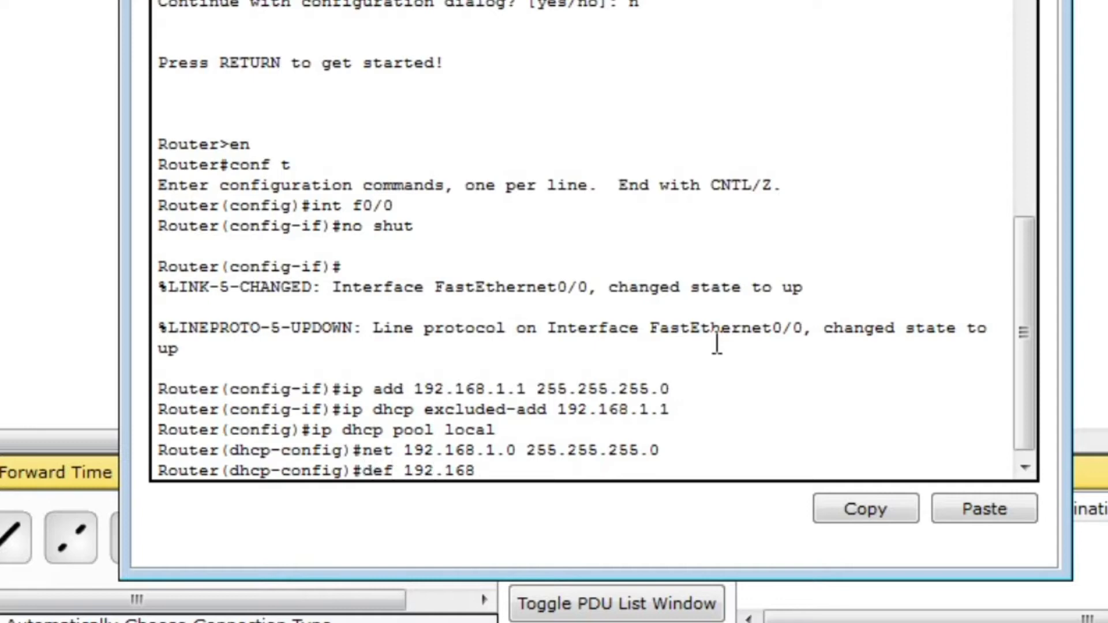
text(.1.1)
key(Return)
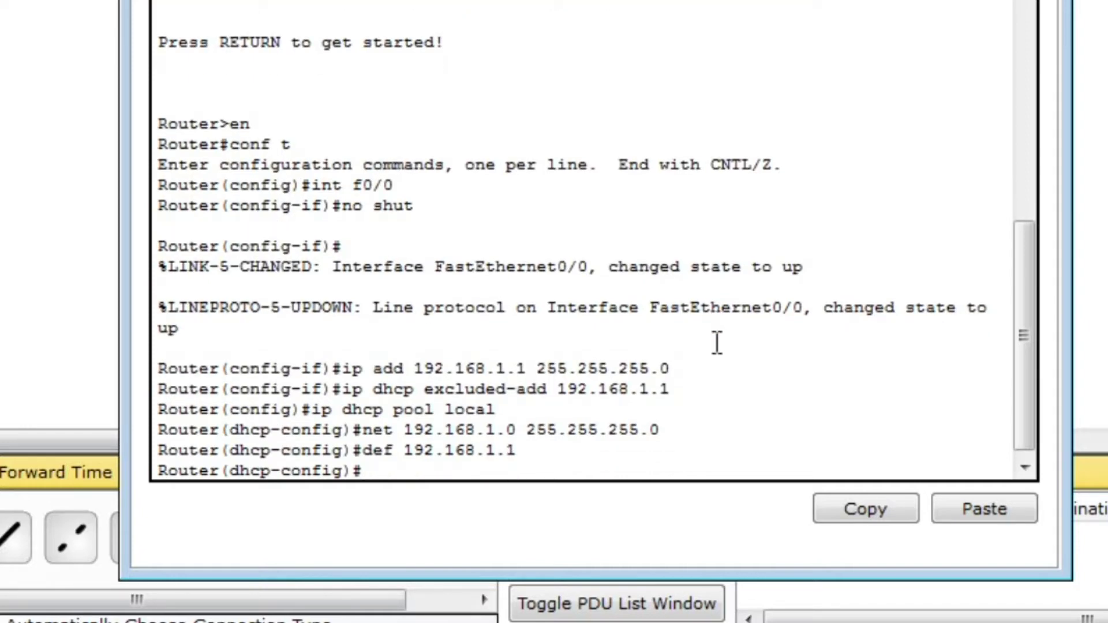
text(ex)
key(Return)
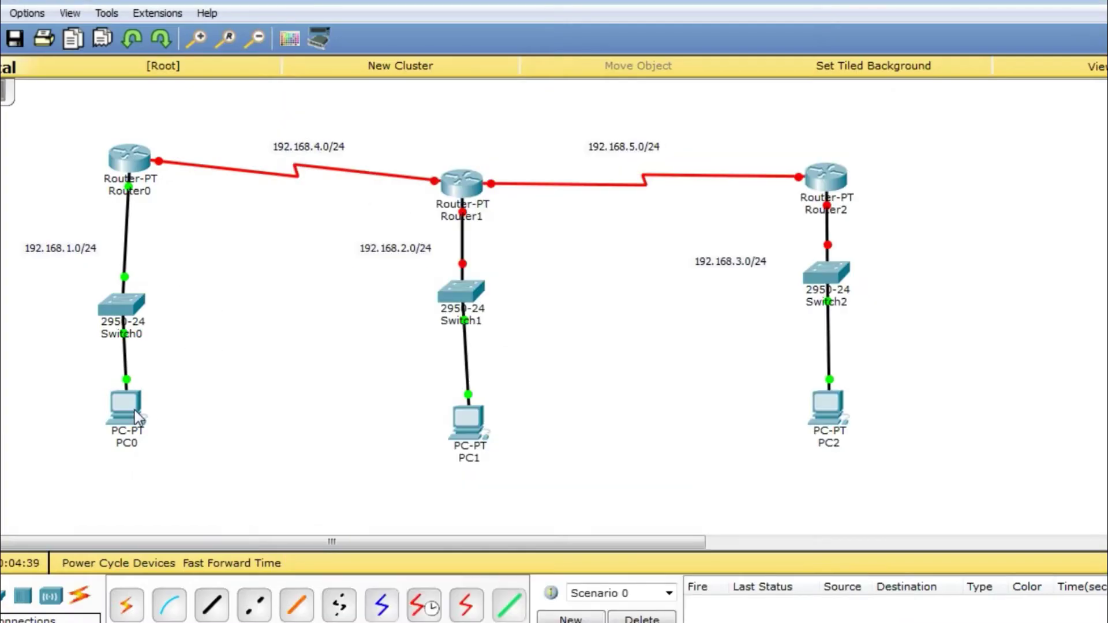
Switch PC0's IPv4 configuration from Static to DHCP and close the PC0 window.
click(130, 409)
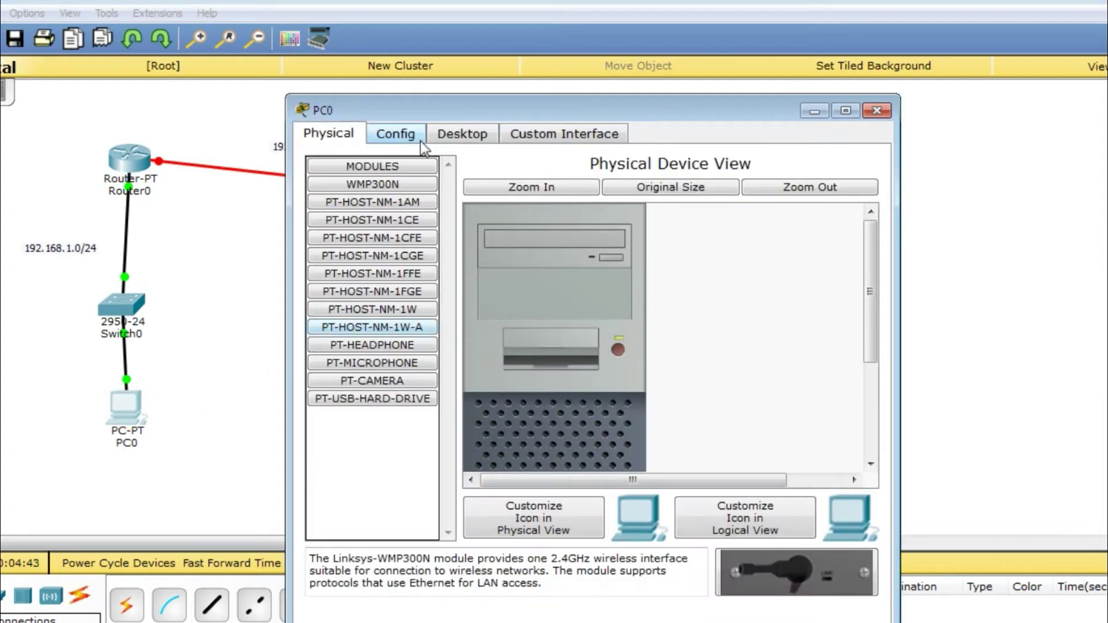
click(459, 136)
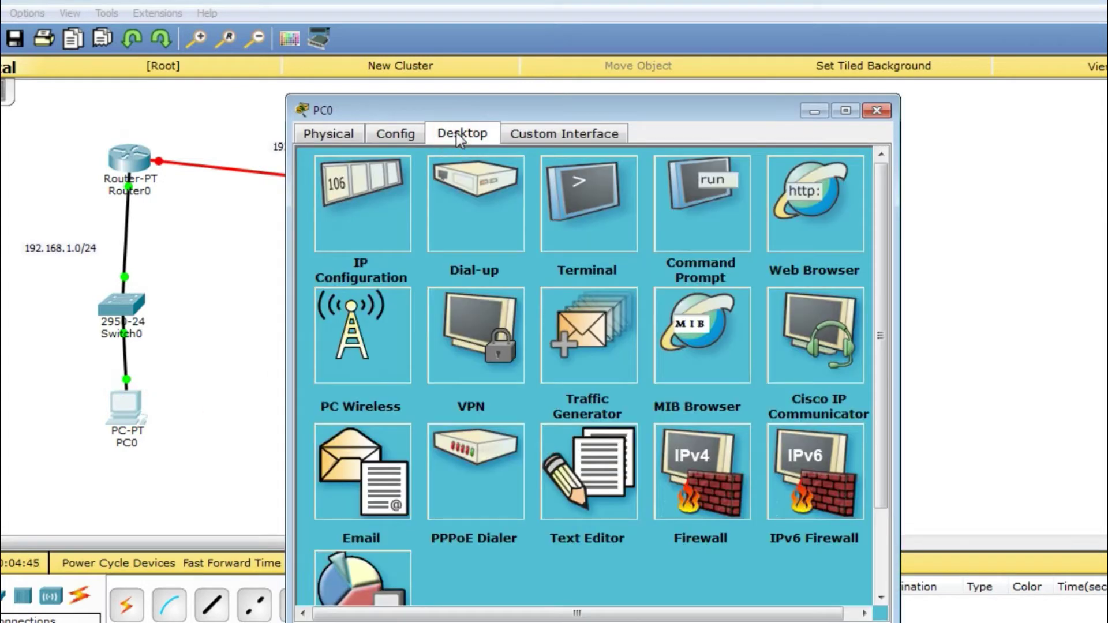
click(386, 173)
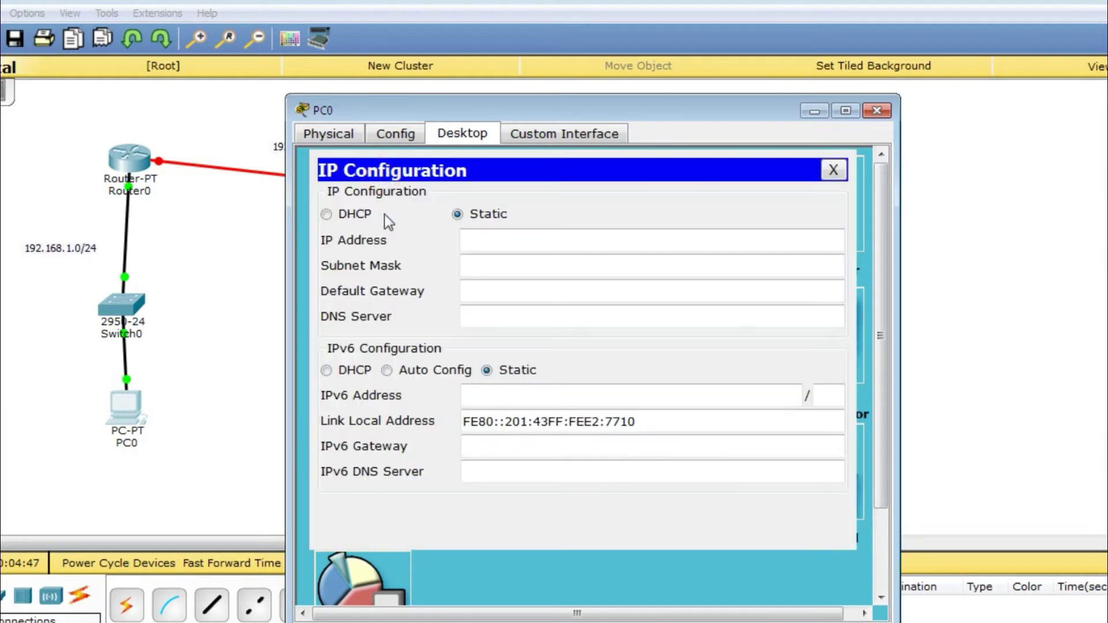
click(326, 215)
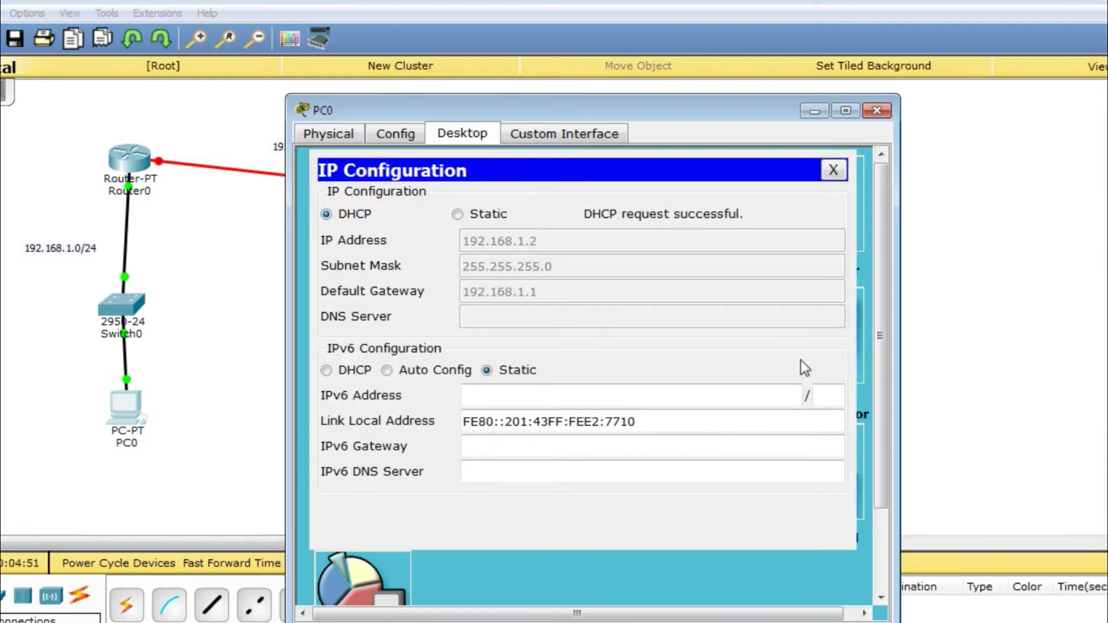
click(877, 110)
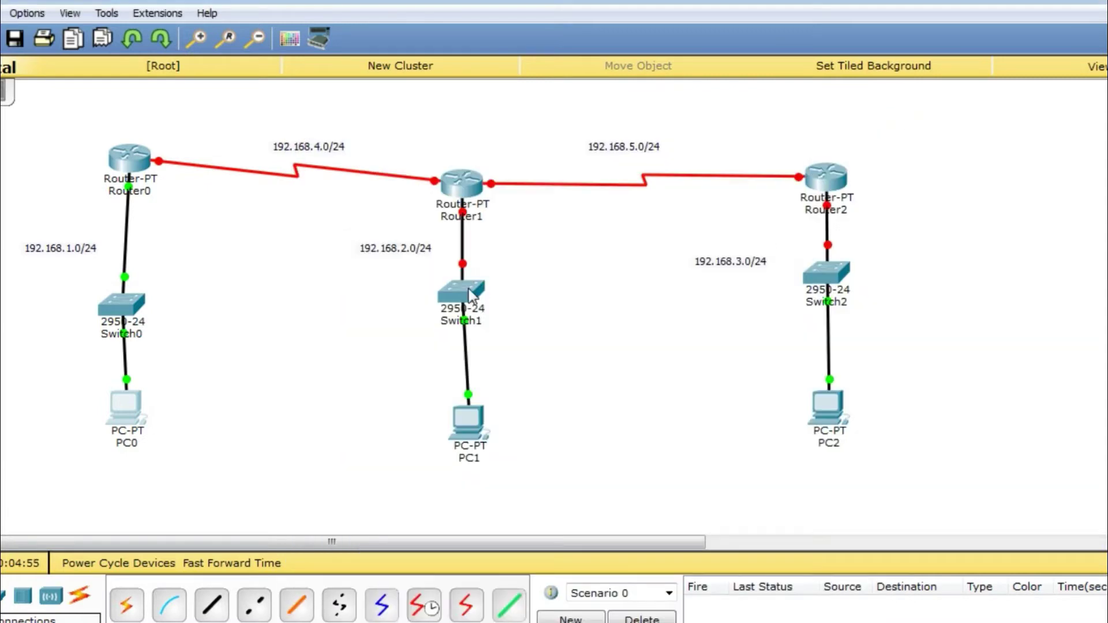
Open Router1's command line interface, decline the initial configuration dialog with n, and start the session.
click(462, 184)
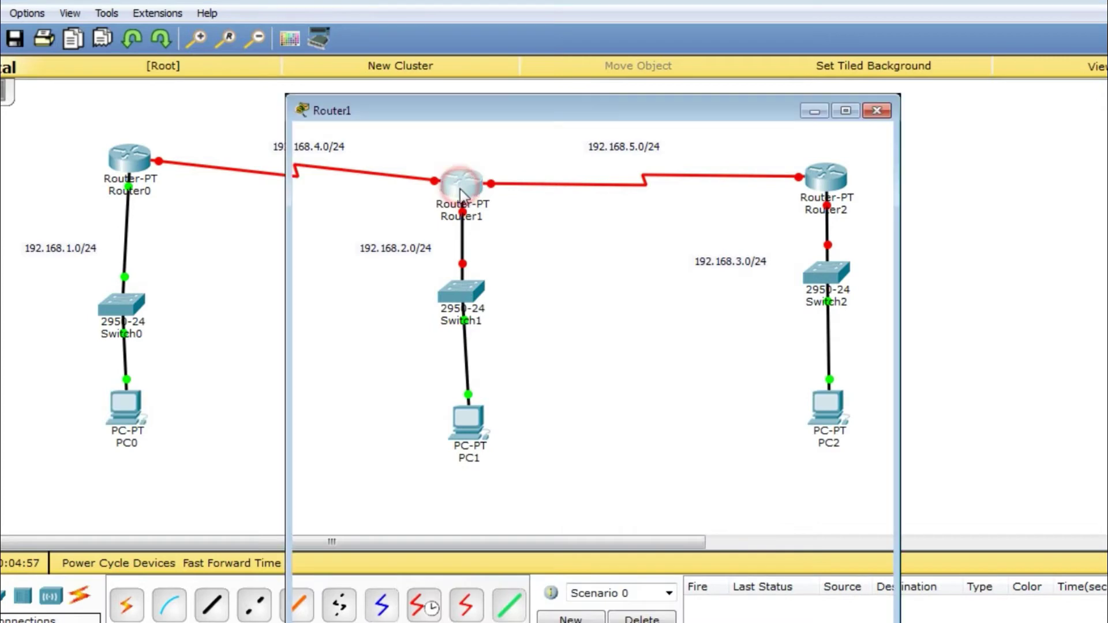
click(446, 134)
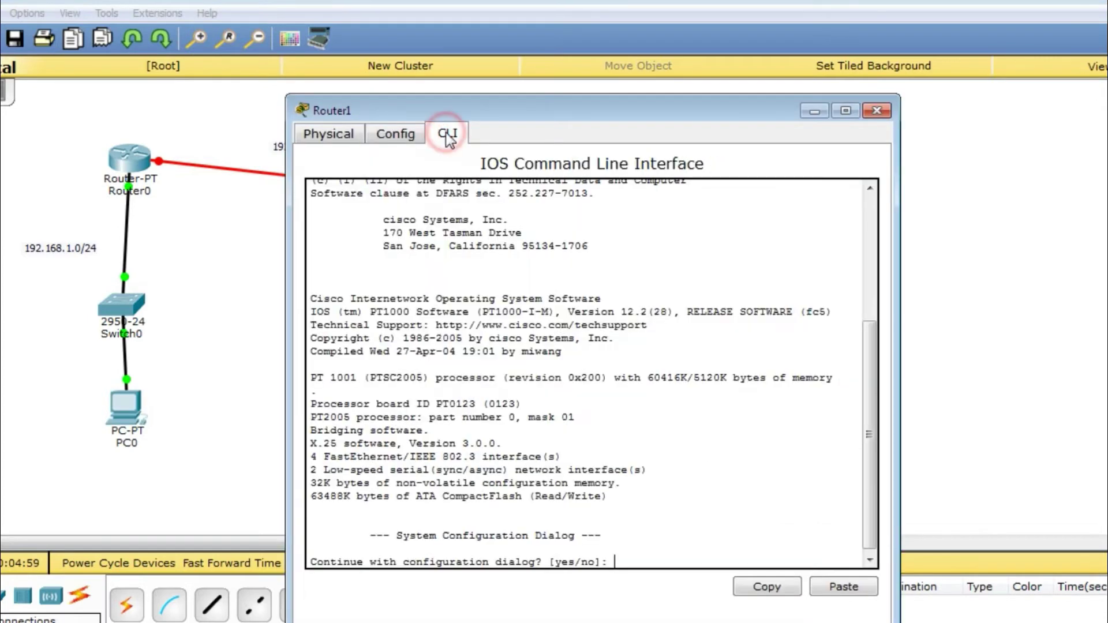
text(n)
key(Return)
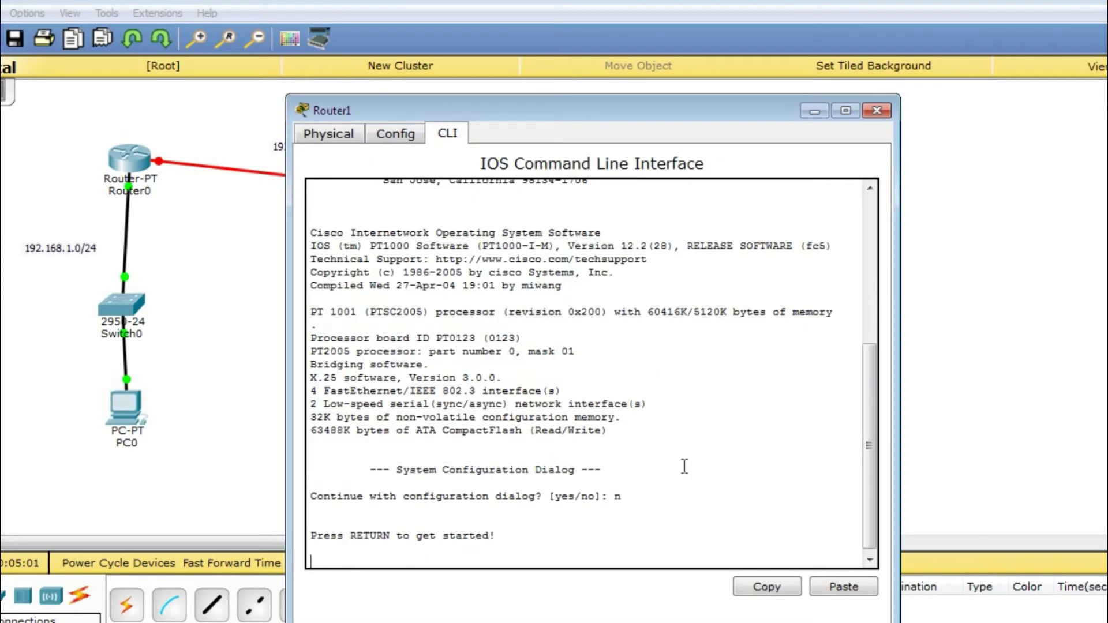
key(Return)
Enter privileged mode on Router1 with en, and global configuration mode with conf t.
text(er>e)
text(n)
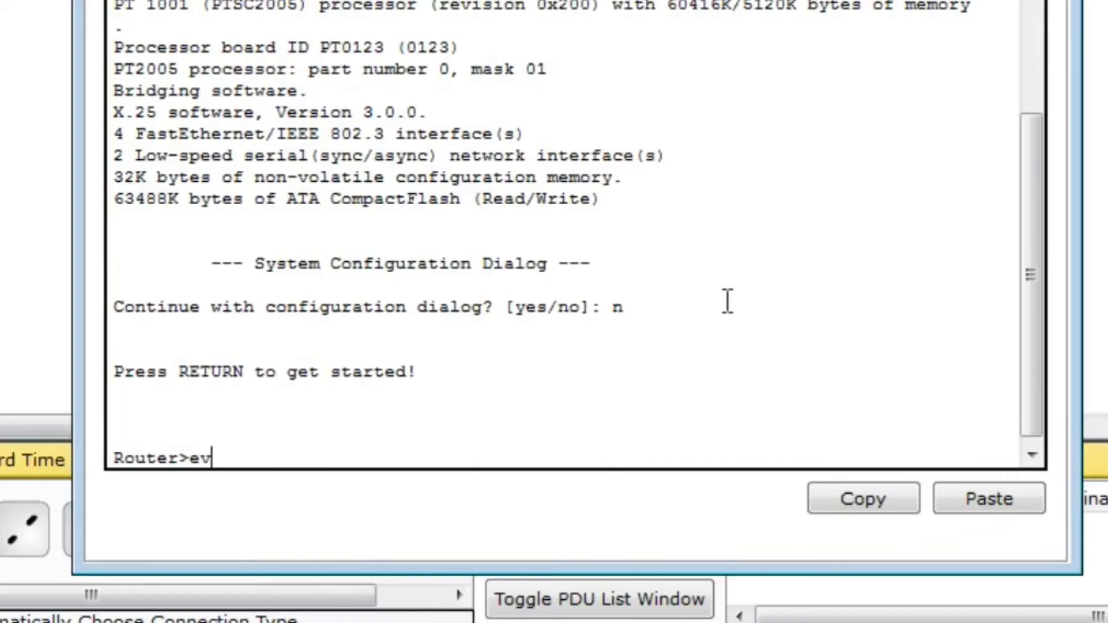
key(Return)
text(conf t)
key(Return)
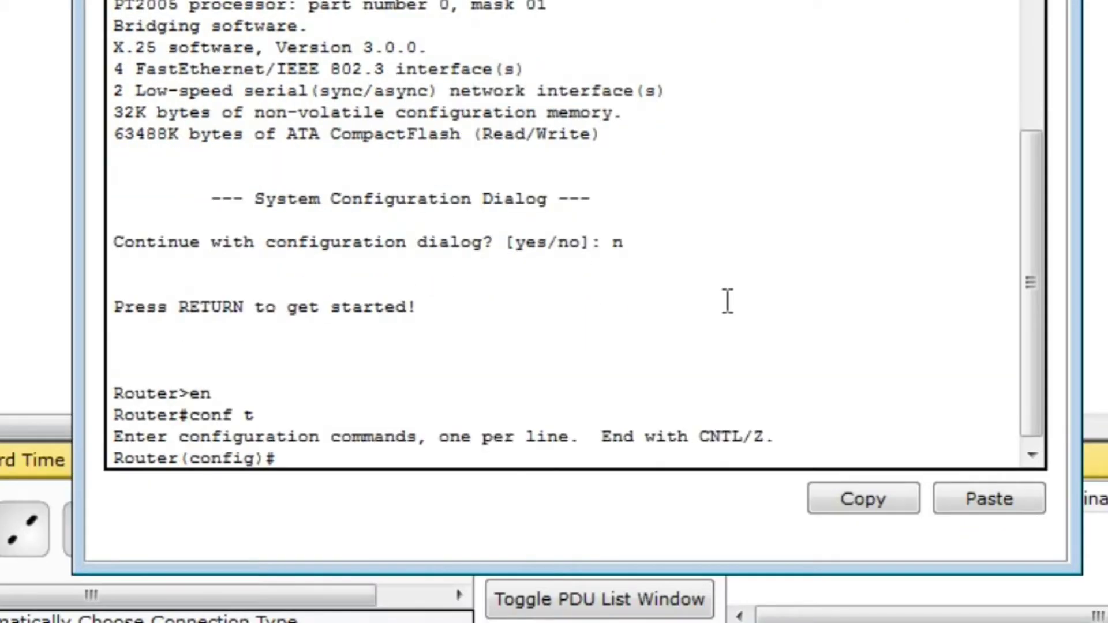
Enter interface f0/0 on Router1 and assign it the address with ip add 192.168.2.1 255.255.255.0.
text(int f0/0)
key(Return)
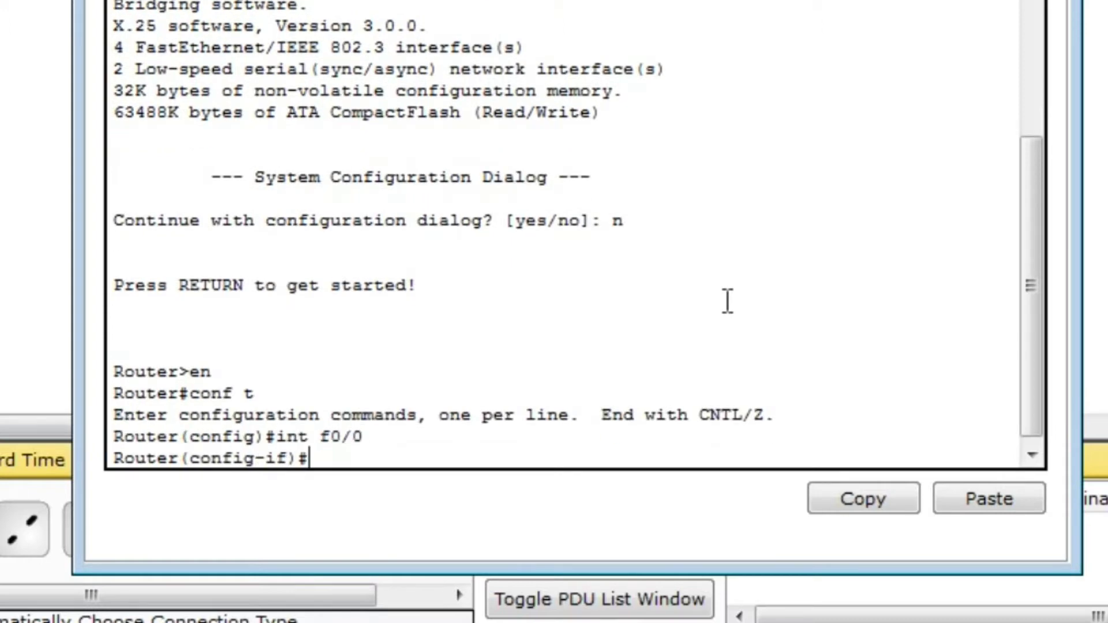
text(ip add 192.168.2.1)
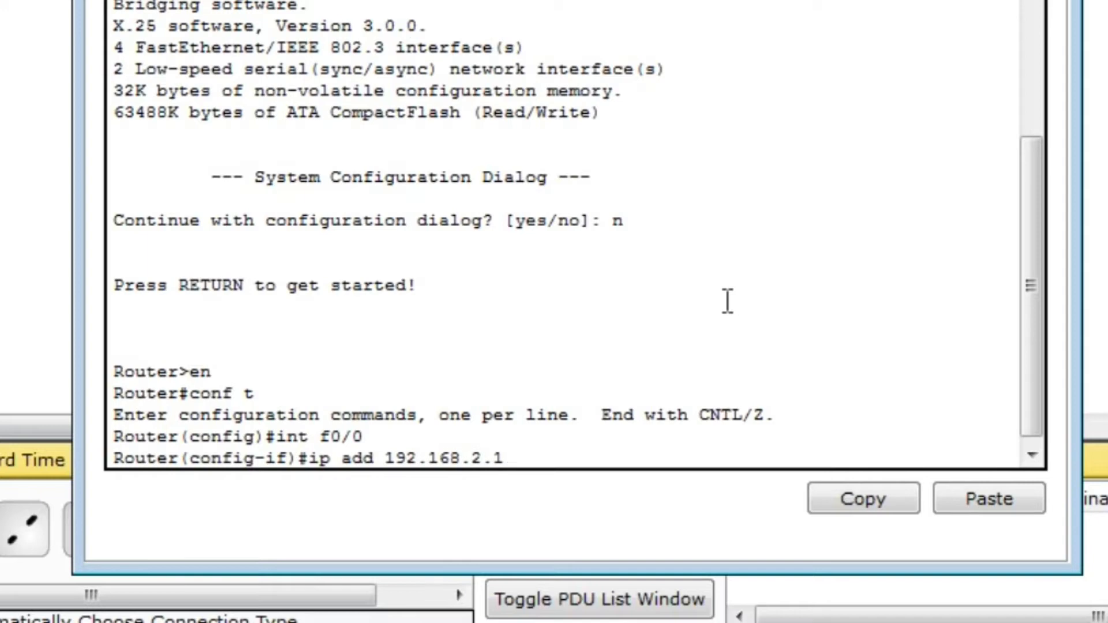
text( 255.255)
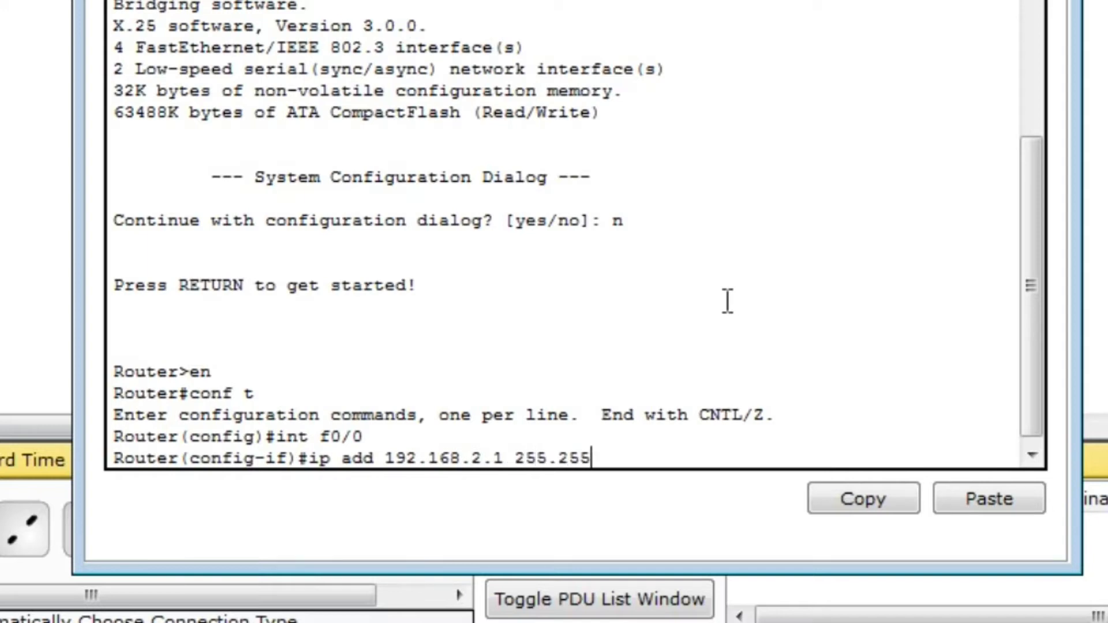
text(.255.0)
key(Return)
Try to exclude the router's address from DHCP with ip dhcpexcluded-add 192.168.2.1.
text(ip )
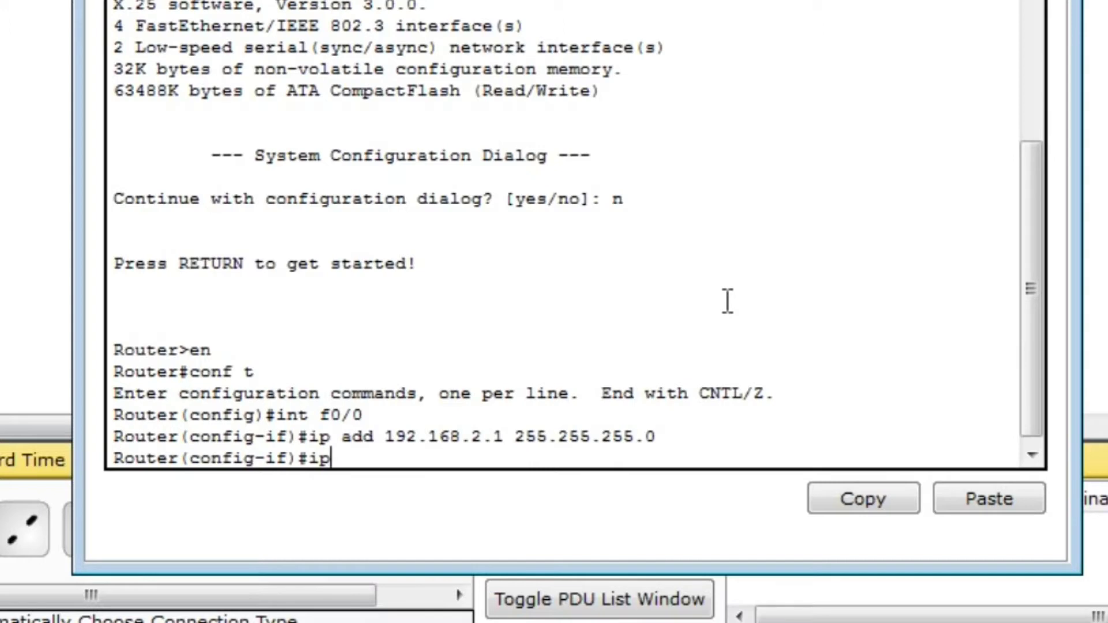
text(dhcpexclud)
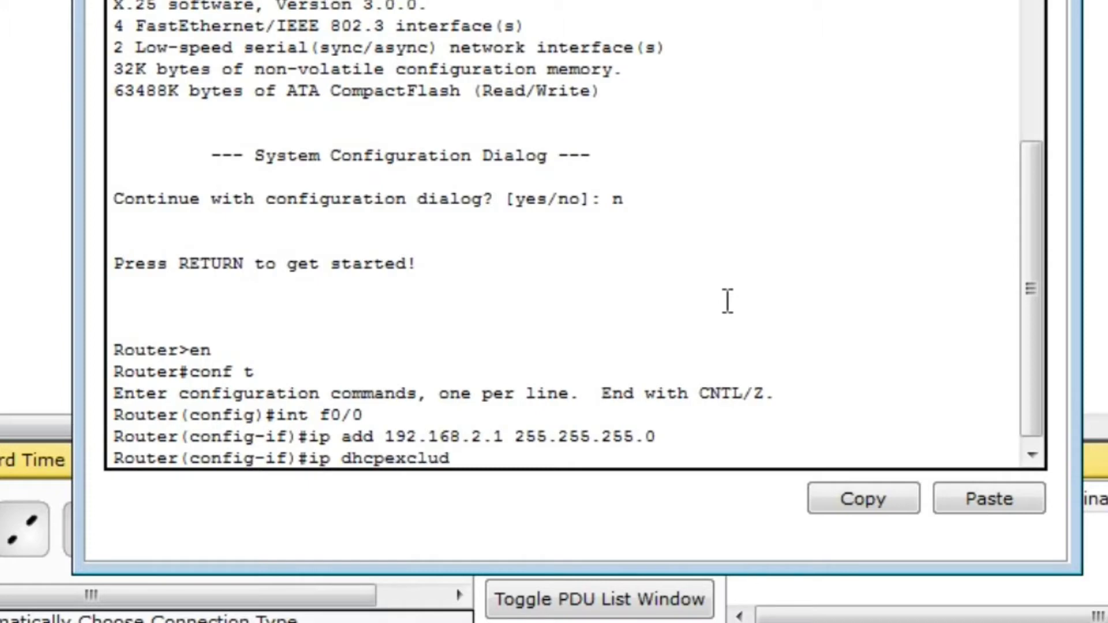
text(ed-add 192.1)
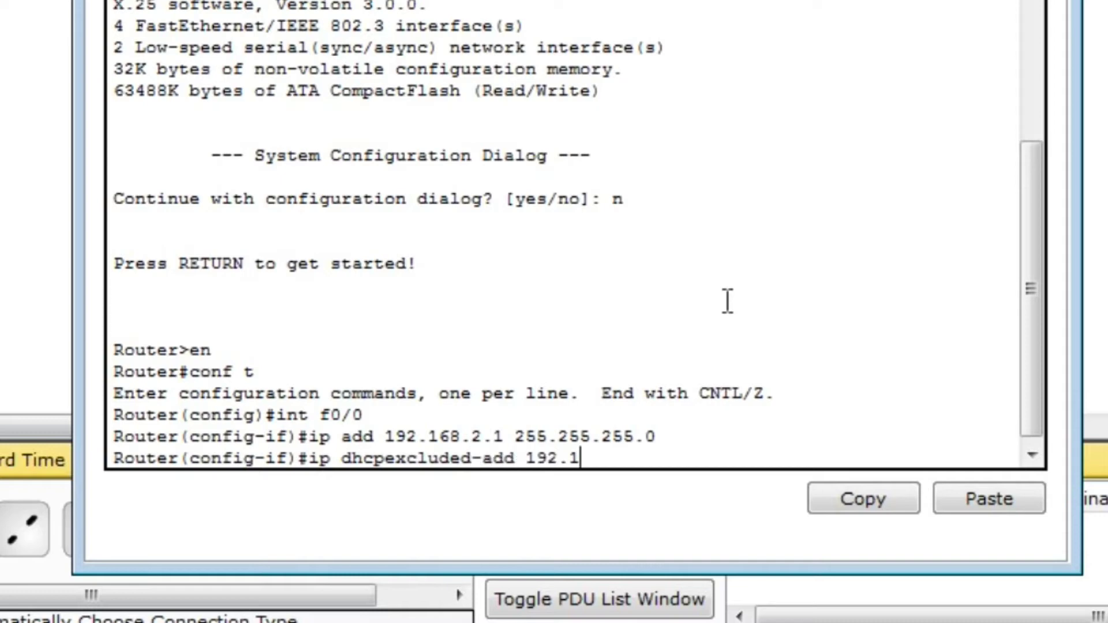
text(68.2.1)
key(Return)
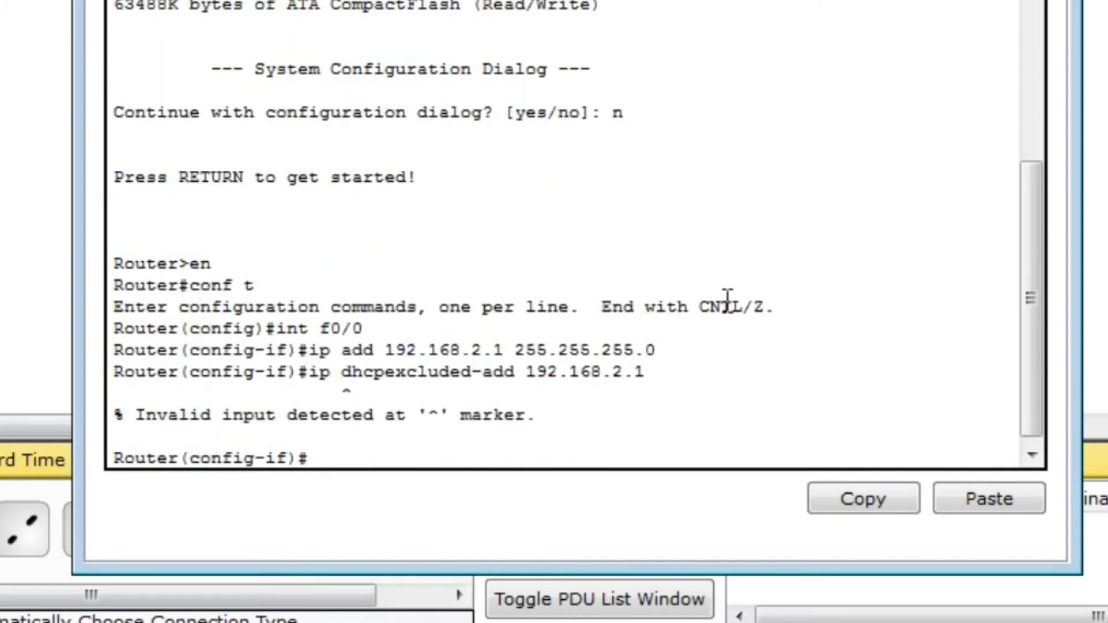
Recall the DHCP exclusion command, correct it to ip dhcp excluded-add 192.168.2.1, and run it.
key(Up)
key(Left)
key(Left)
key(Left)
key(Left)
key(Left)
key(Left)
key(Left)
key(Left)
key(Left)
key(Left)
key(Left)
key(Left)
key(Left)
key(Left)
key(Left)
key(Left)
key(Left)
key(Left)
key(Left)
key(Left)
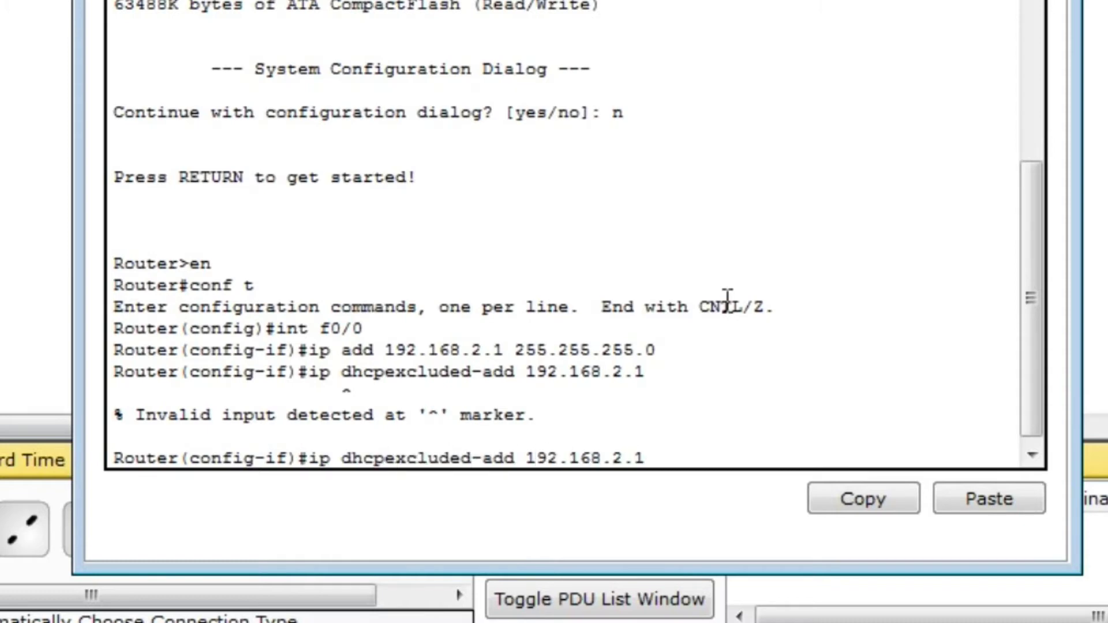
key(Right)
key(Right)
key(Right)
key(Right)
key(Right)
key(Right)
key(Right)
key(Right)
key(Right)
key(Right)
key(Right)
key(Right)
key(Right)
key(Right)
key(Right)
key(Right)
key(Right)
key(Right)
key(Right)
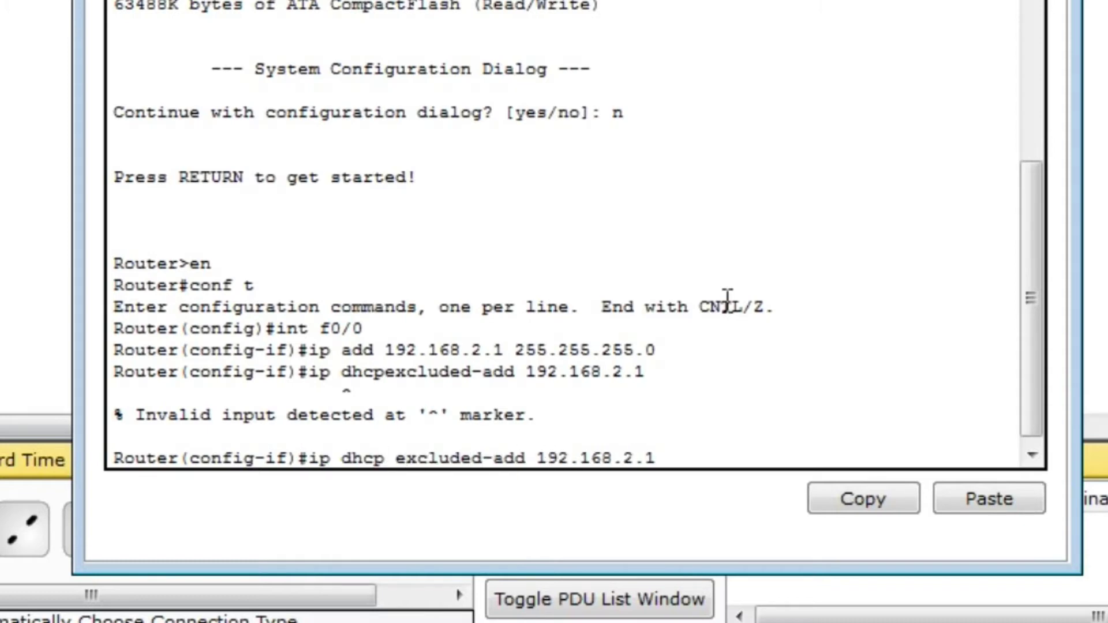
key(Return)
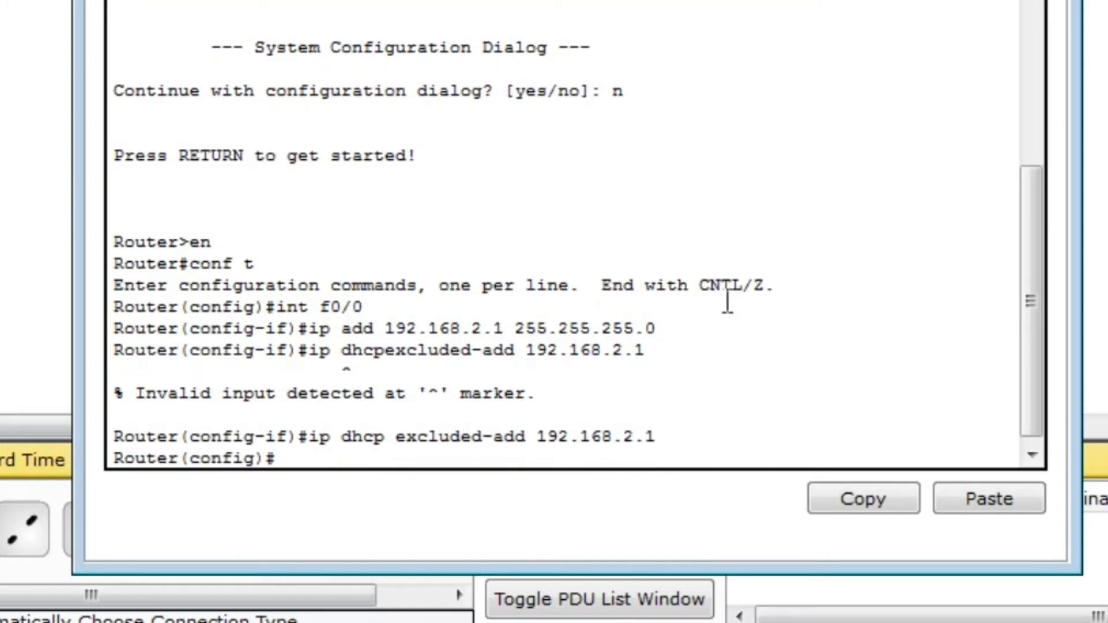
Create a DHCP pool with ip dhcp pool local and define its network with net 192.168.2.0 255.255.255.0.
text(ip dhcp po)
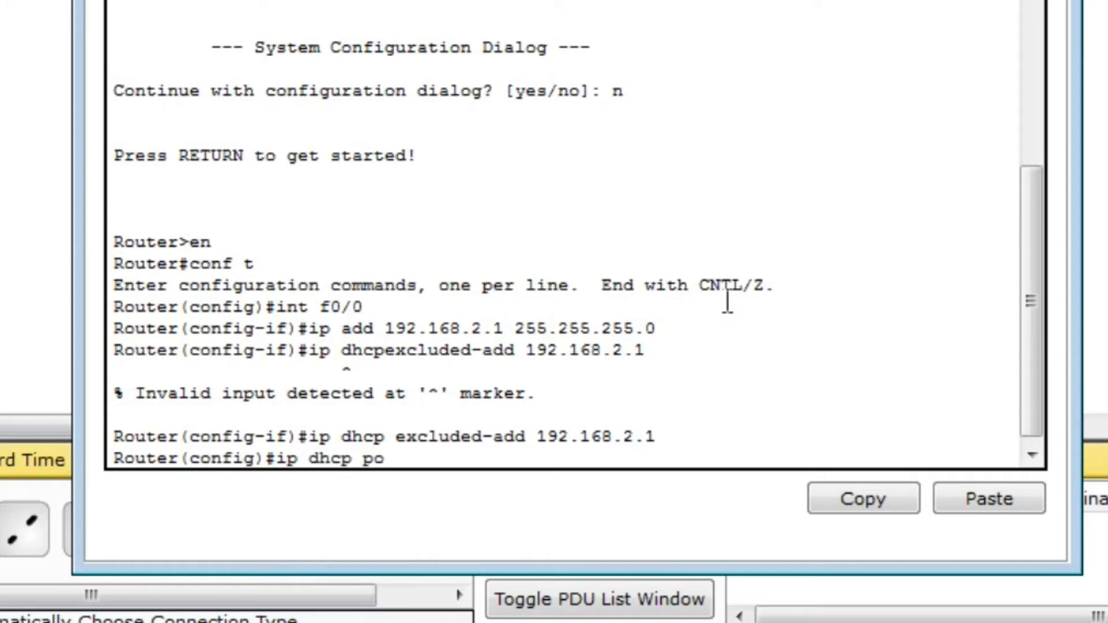
text(ol local)
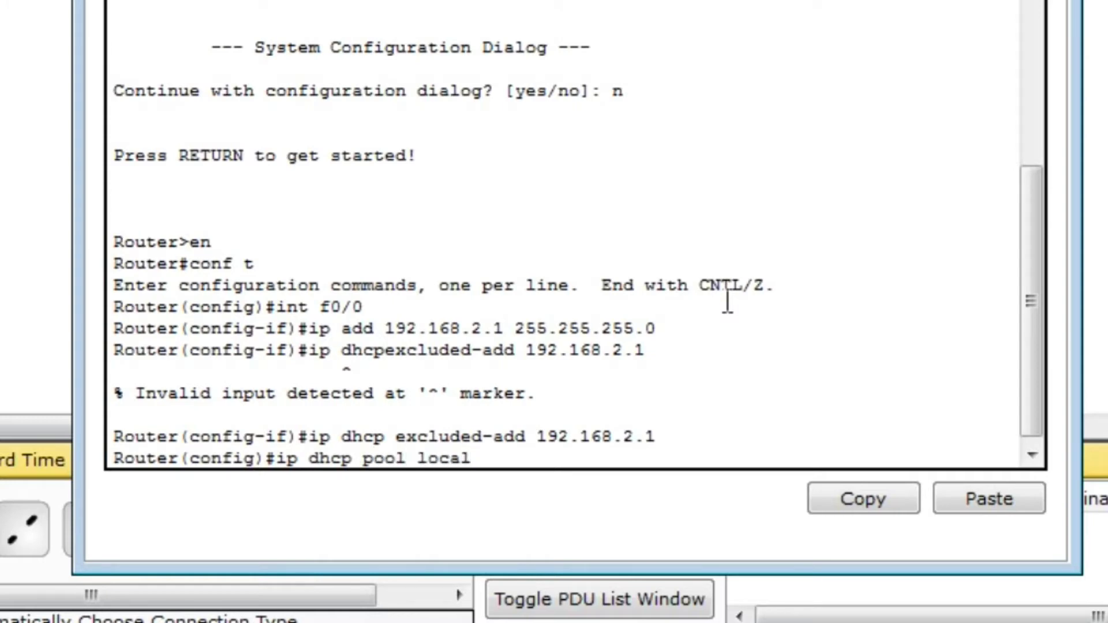
key(Return)
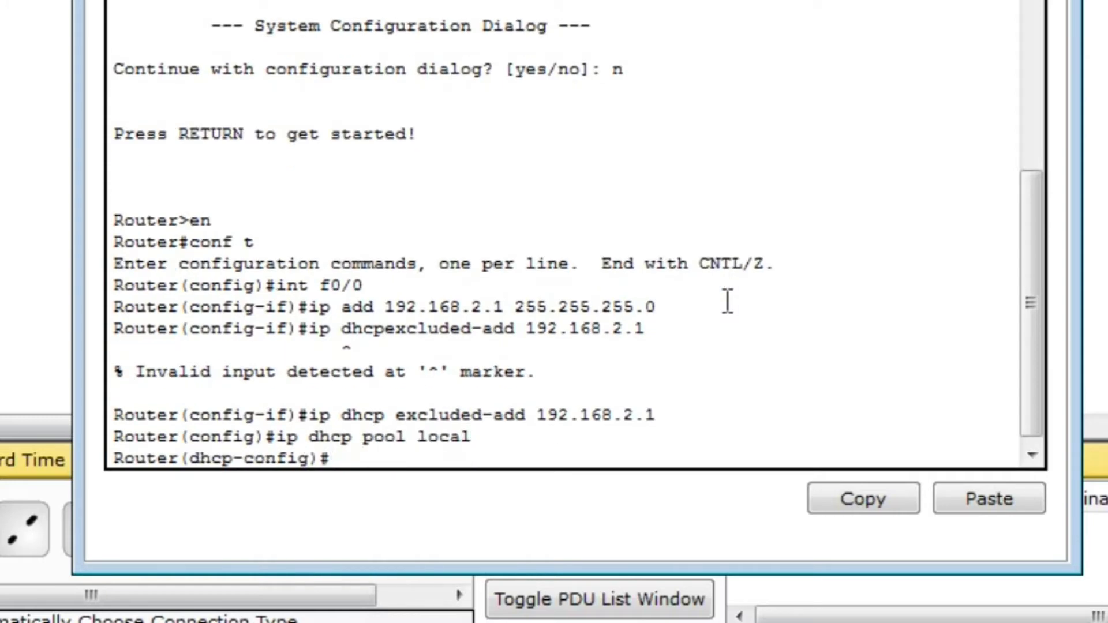
text(net 192.)
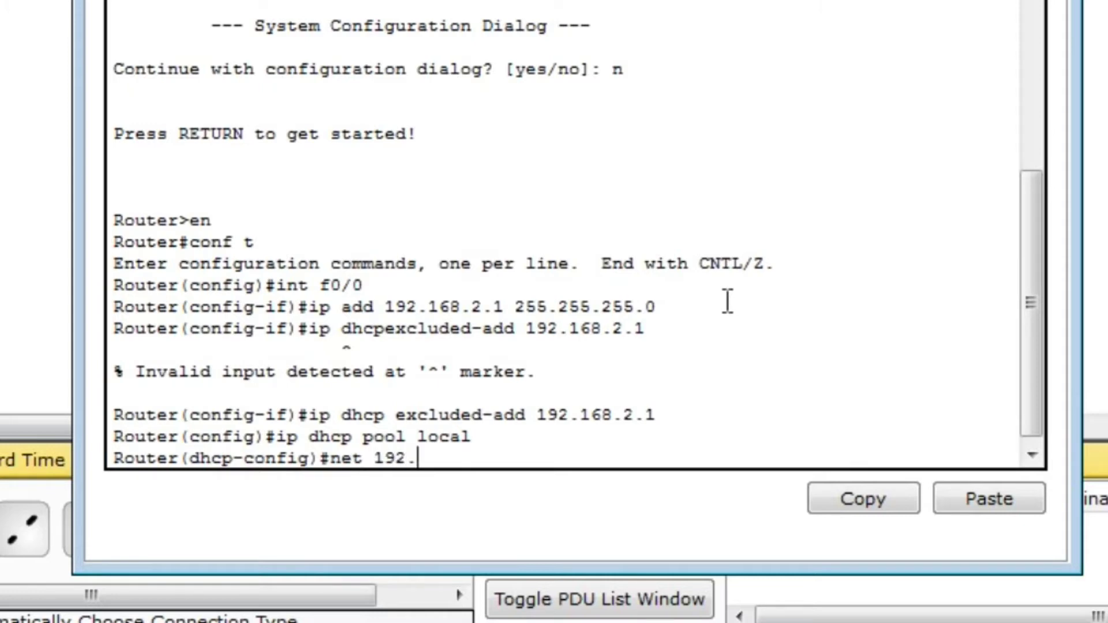
text(168.2.0 255.)
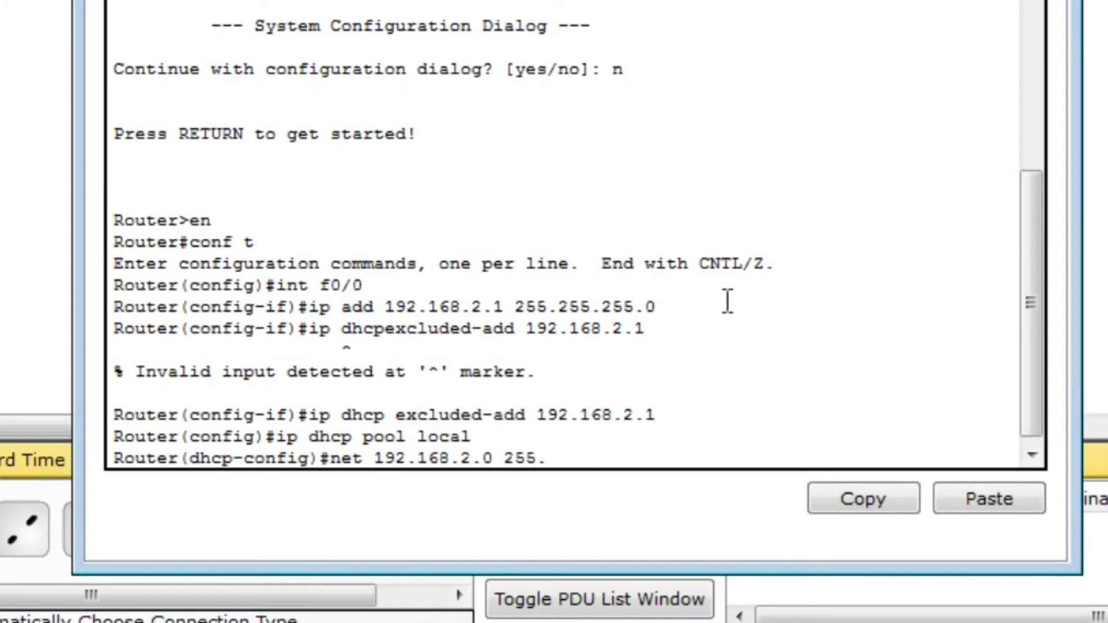
text(255.255.0)
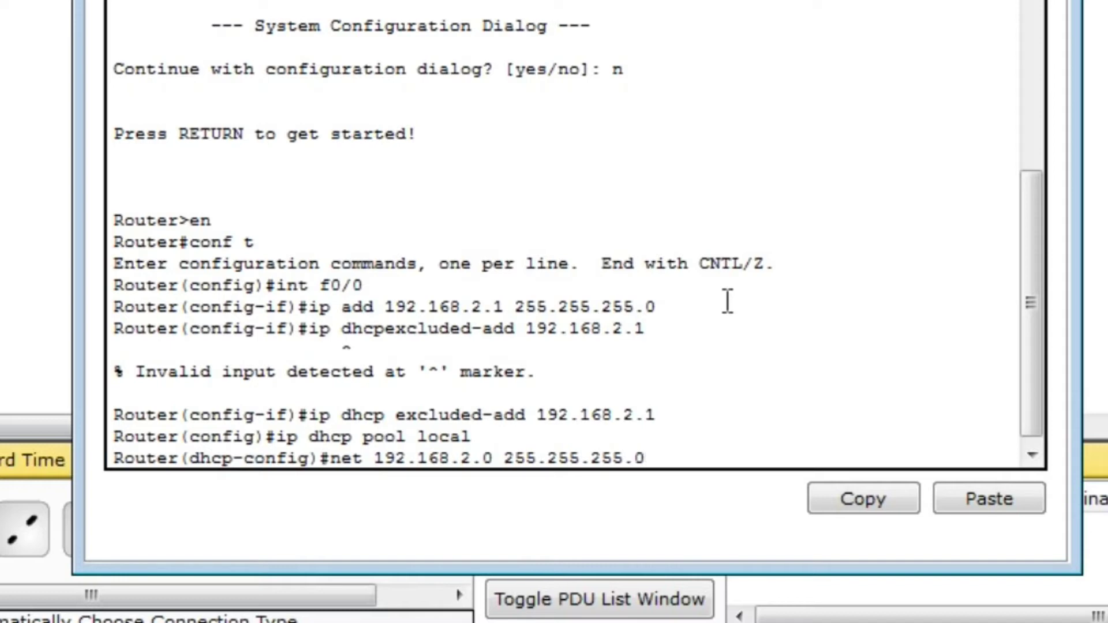
key(Return)
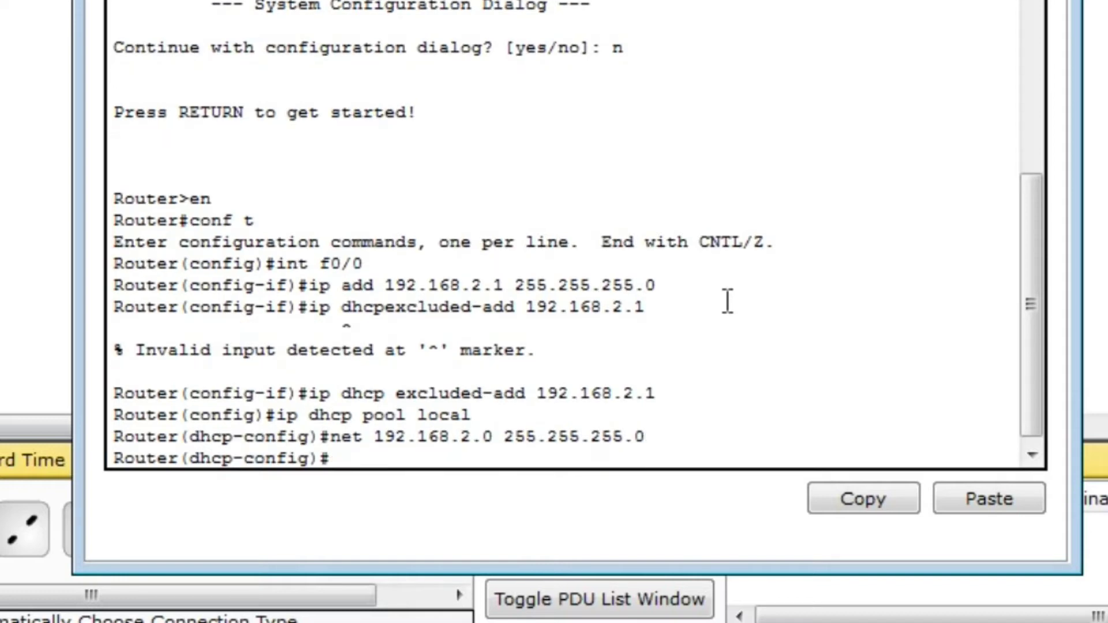
Set the default router of Router1's DHCP pool with def 192.168.2.1.
text(def 192.168.)
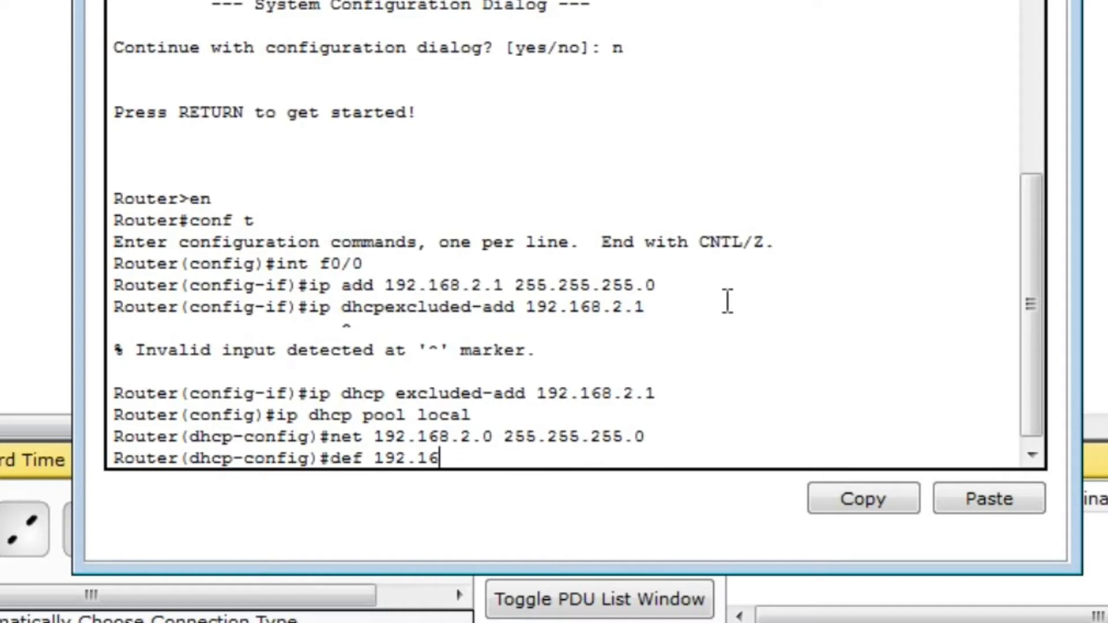
text(2.1)
key(Return)
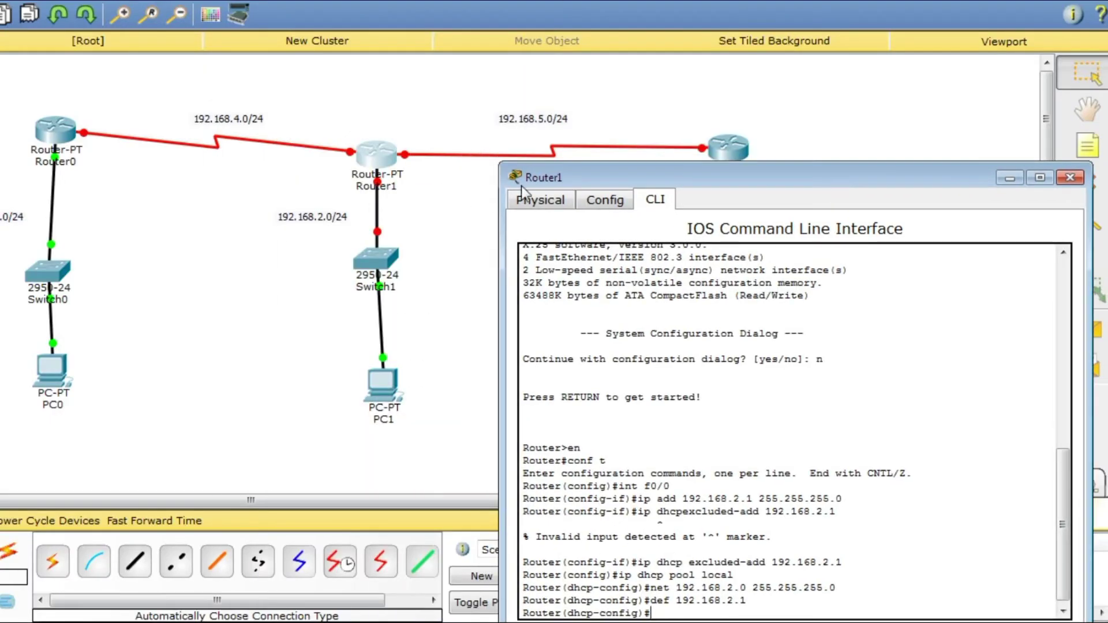
Enter interface f0/0 on Router1, enable it with no shut, and leave the interface configuration with ex.
click(787, 177)
drag(787, 179, 425, 89)
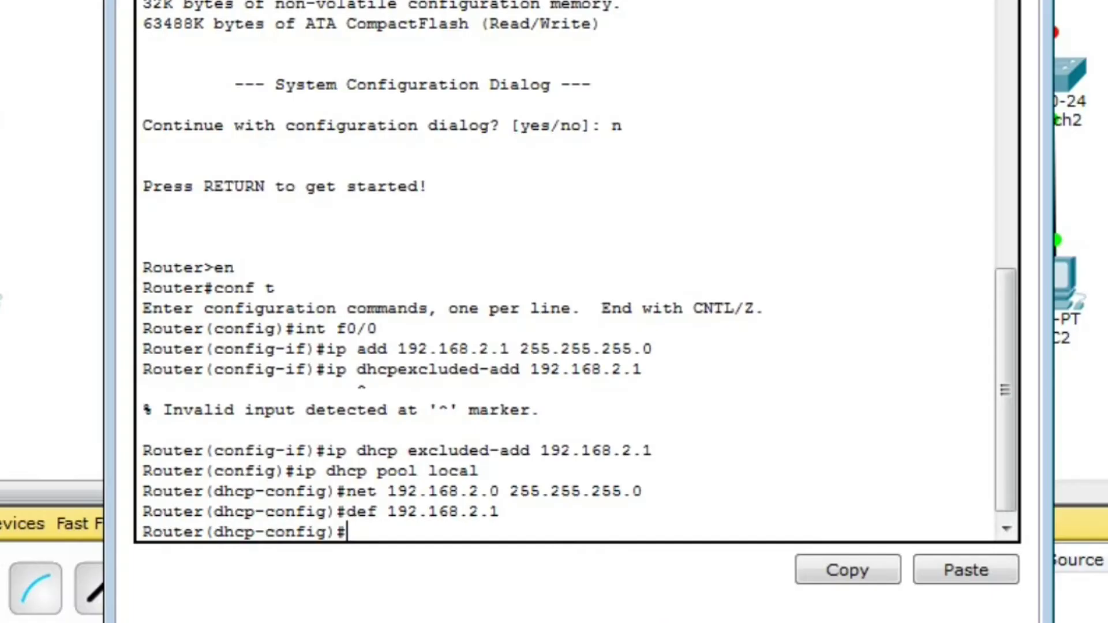
text(int f0/0)
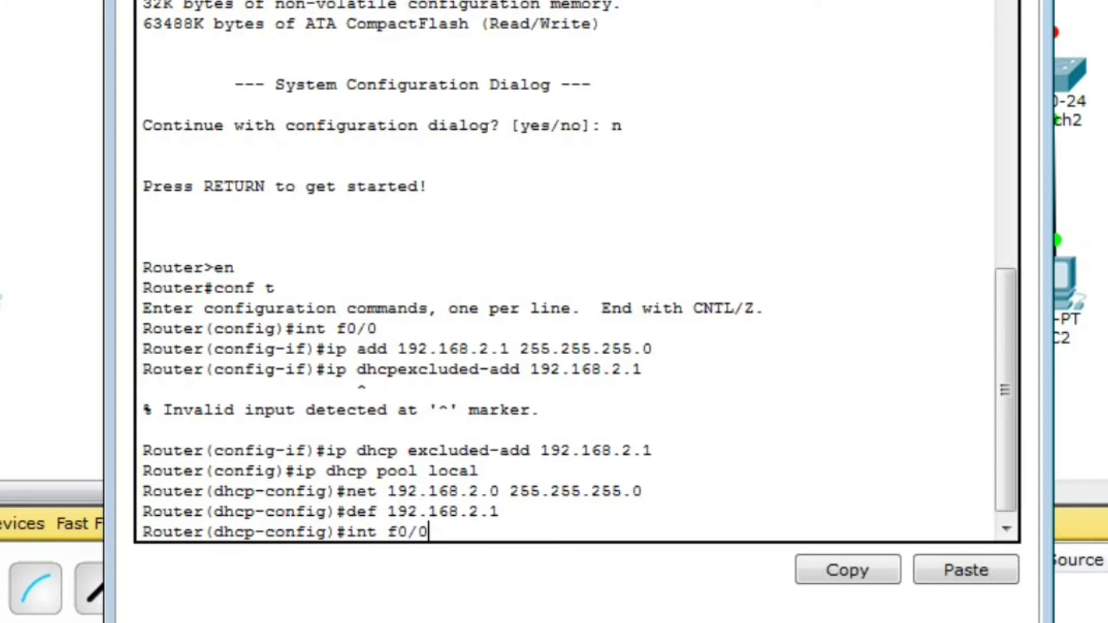
key(Return)
text(no shut)
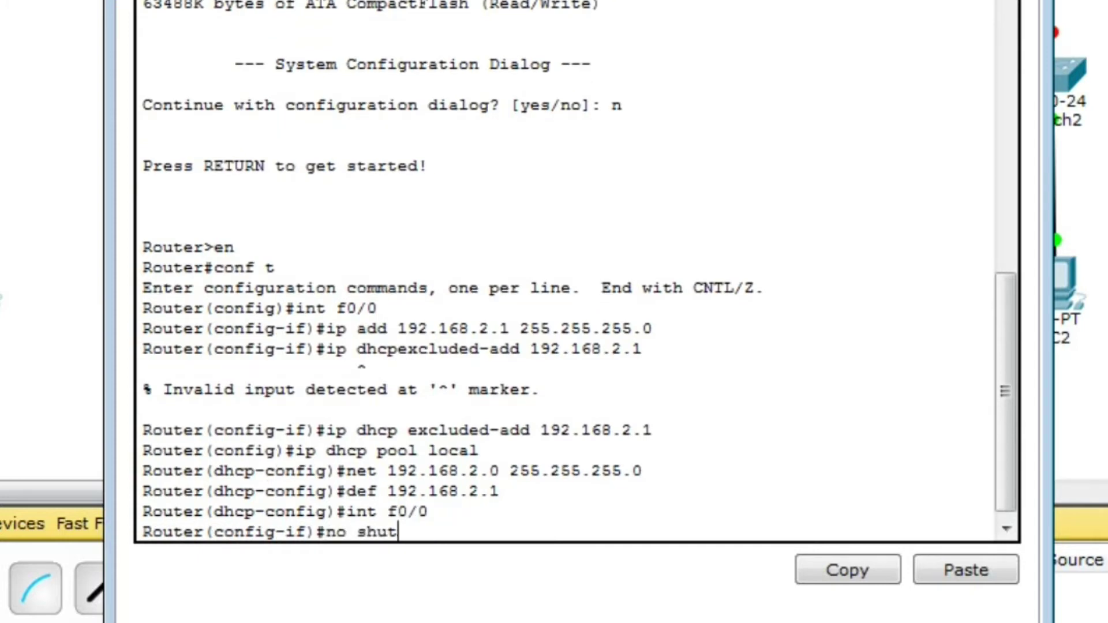
key(Return)
key(Return)
text(ex)
key(Return)
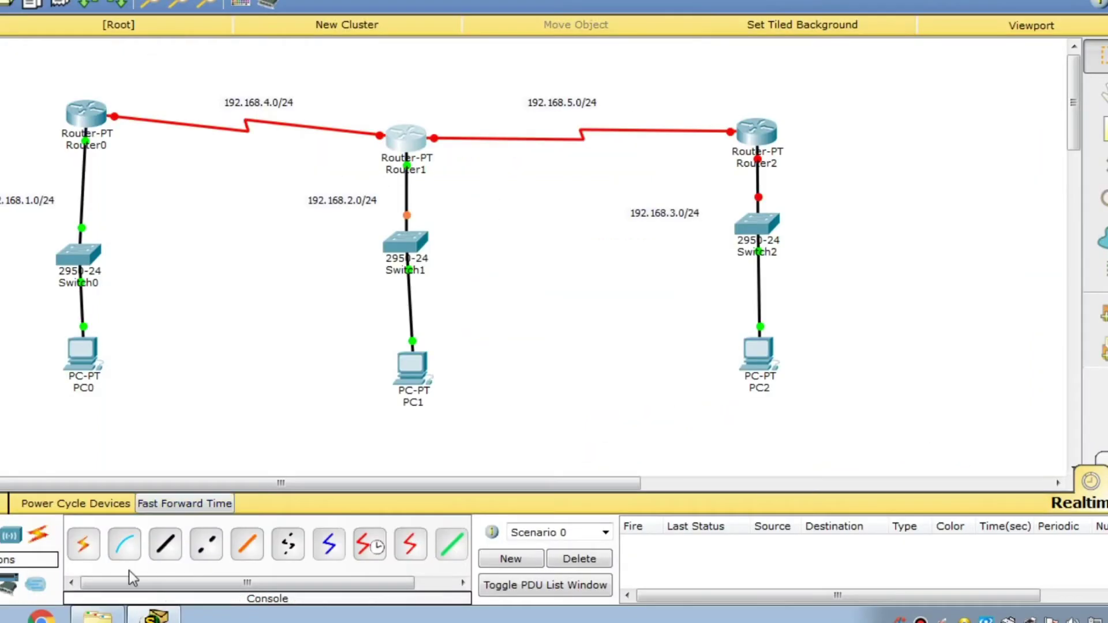
Fast-forward the simulation time, and switch PC1's IP configuration to DHCP before closing its window.
click(185, 503)
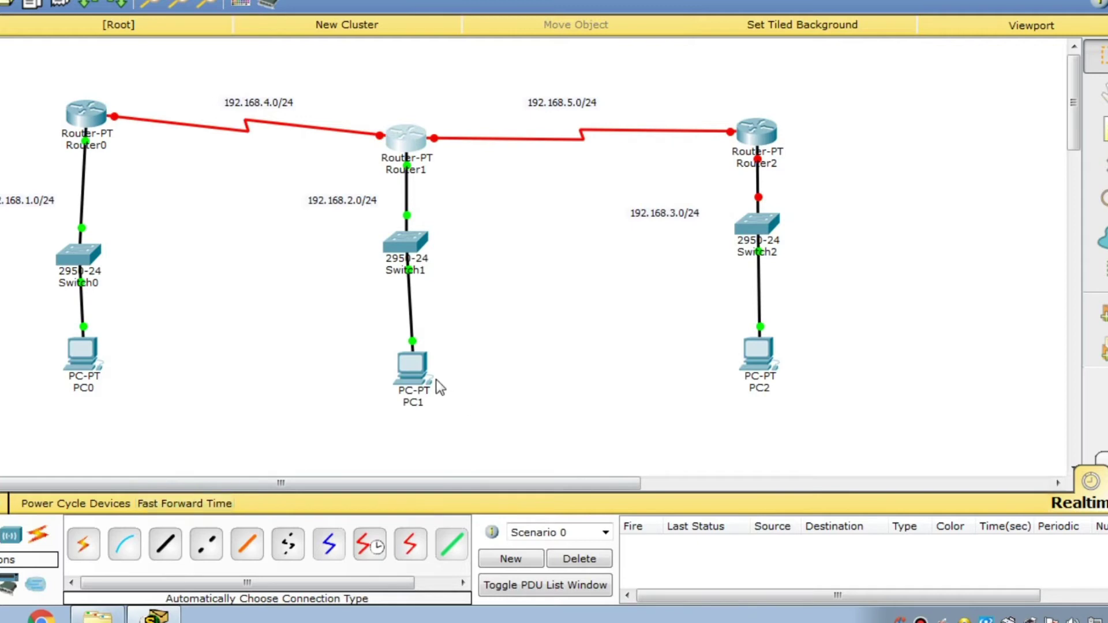
click(418, 381)
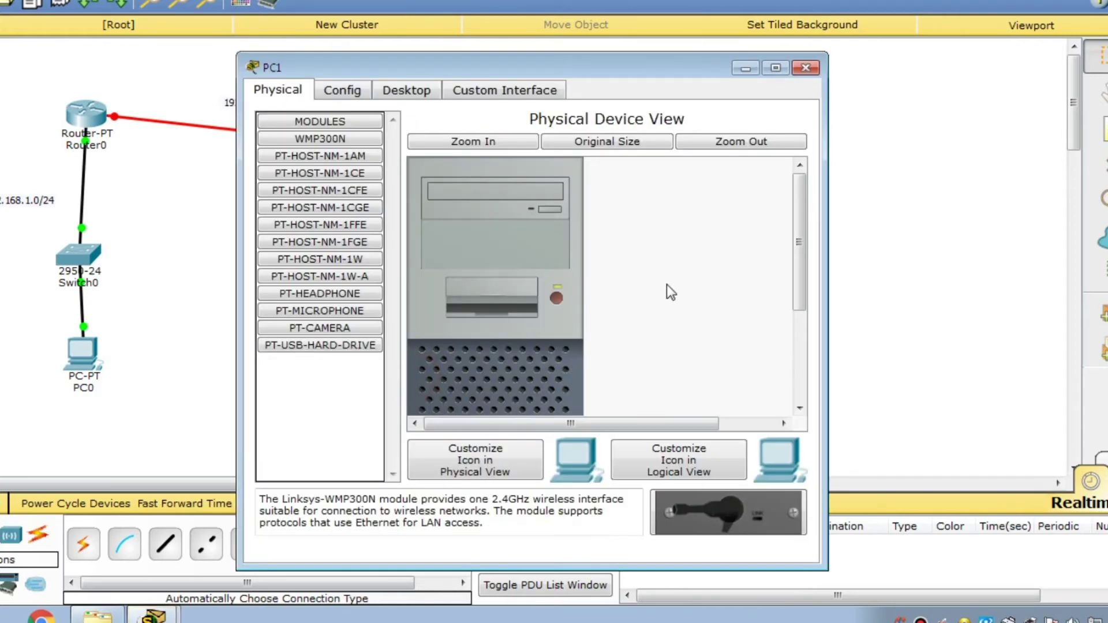
click(397, 92)
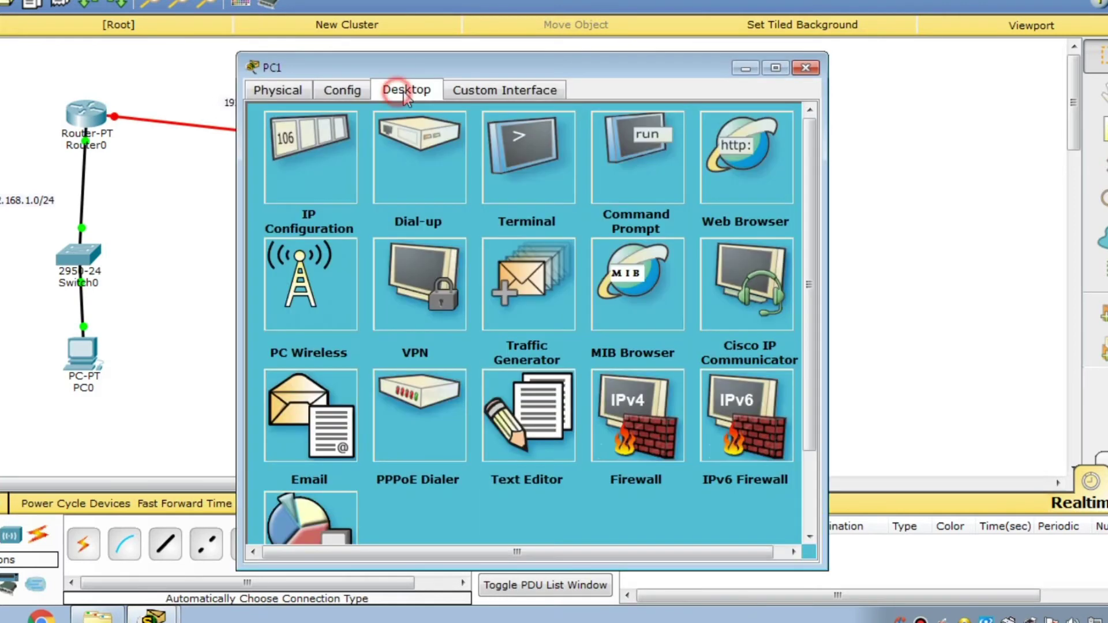
click(296, 147)
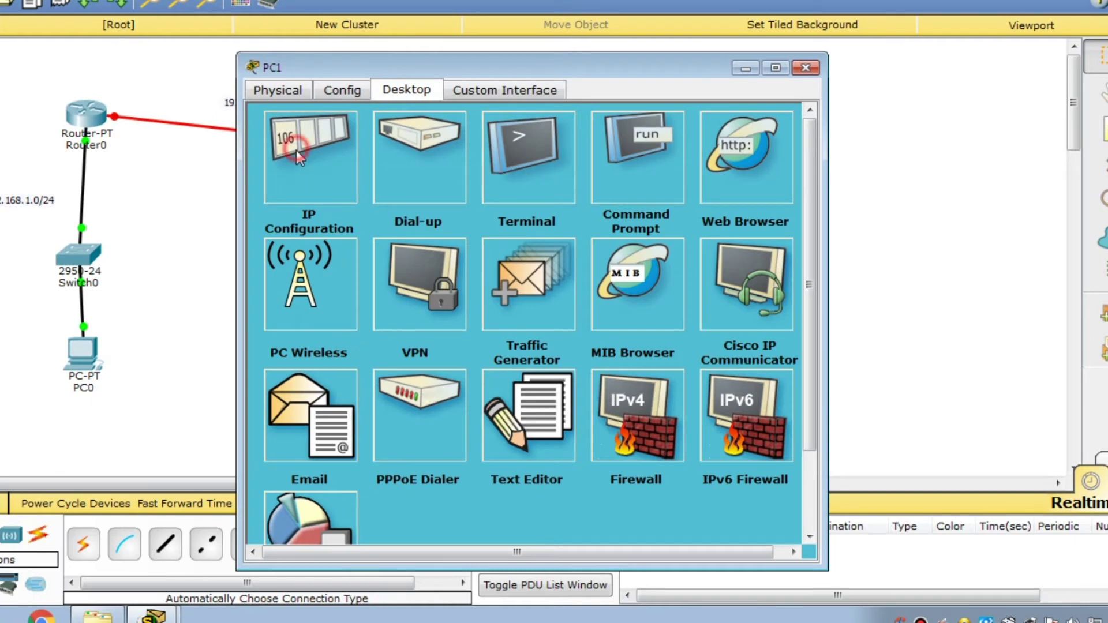
click(295, 171)
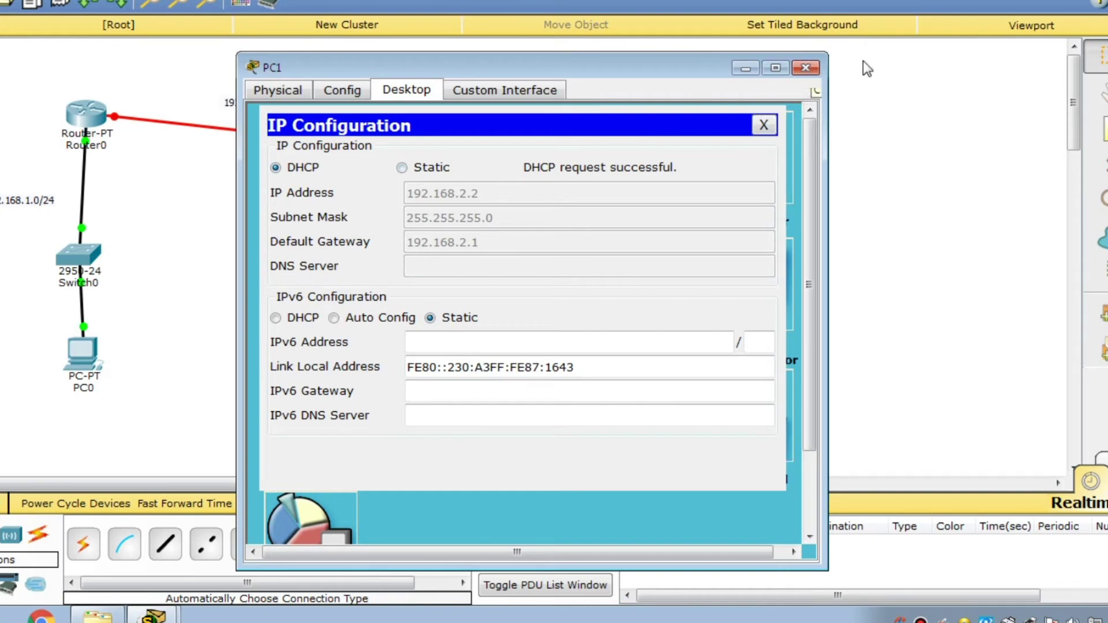
click(806, 67)
Open Router2's command line interface, decline the initial configuration dialog with no, and start the session.
drag(1048, 149, 904, 184)
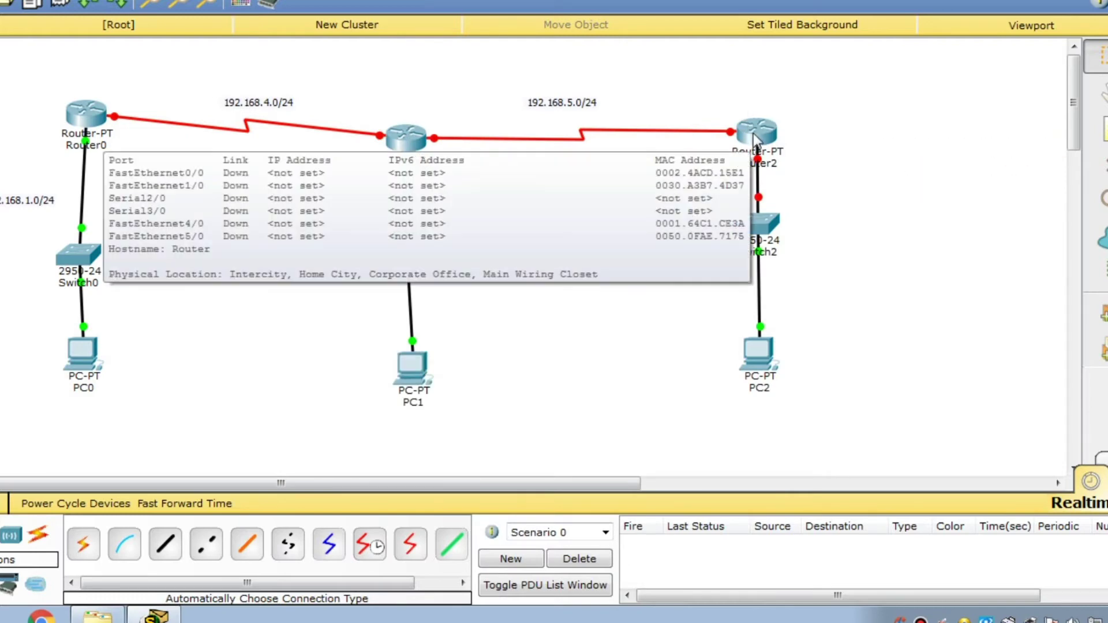
click(755, 138)
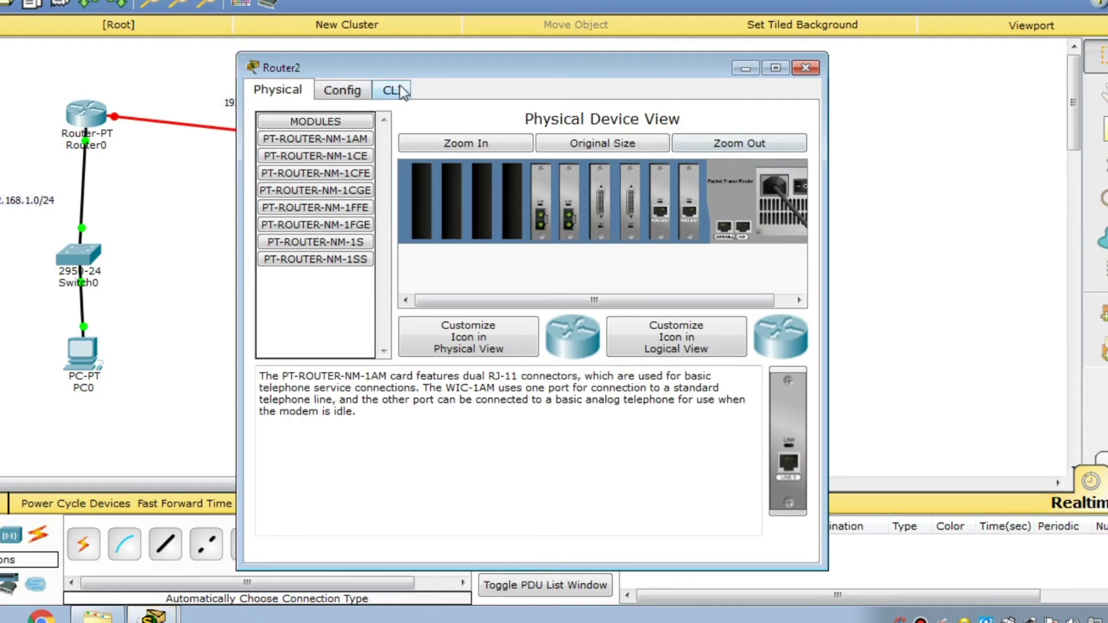
click(398, 88)
text(no)
key(Return)
key(Return)
Enter privileged mode on Router2 with en, and global configuration mode with conf t.
text(en)
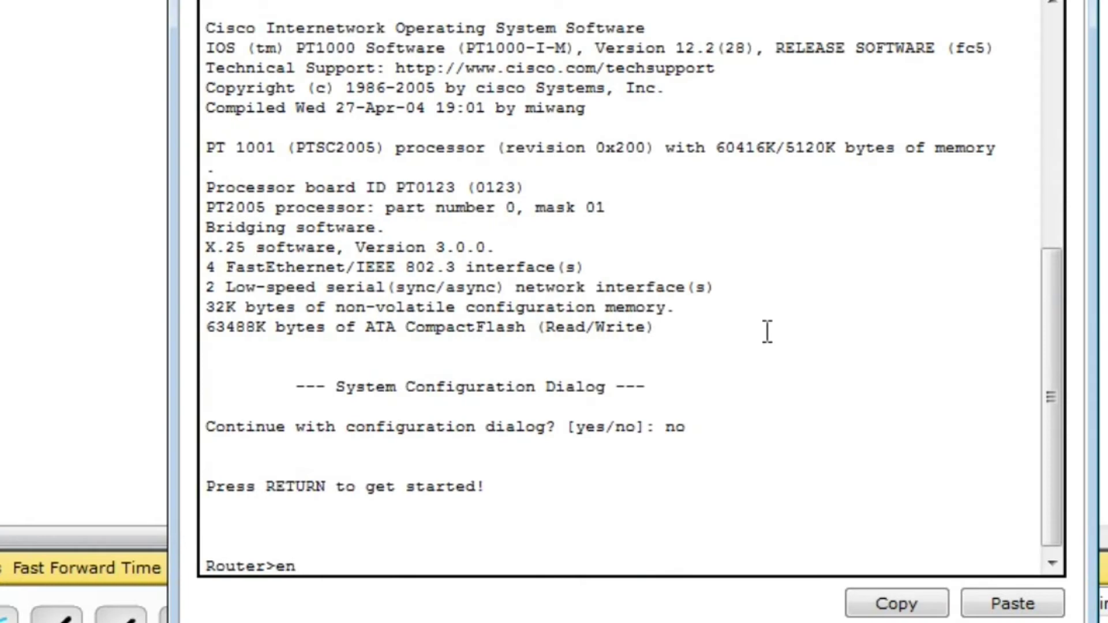
key(Return)
text(conf t)
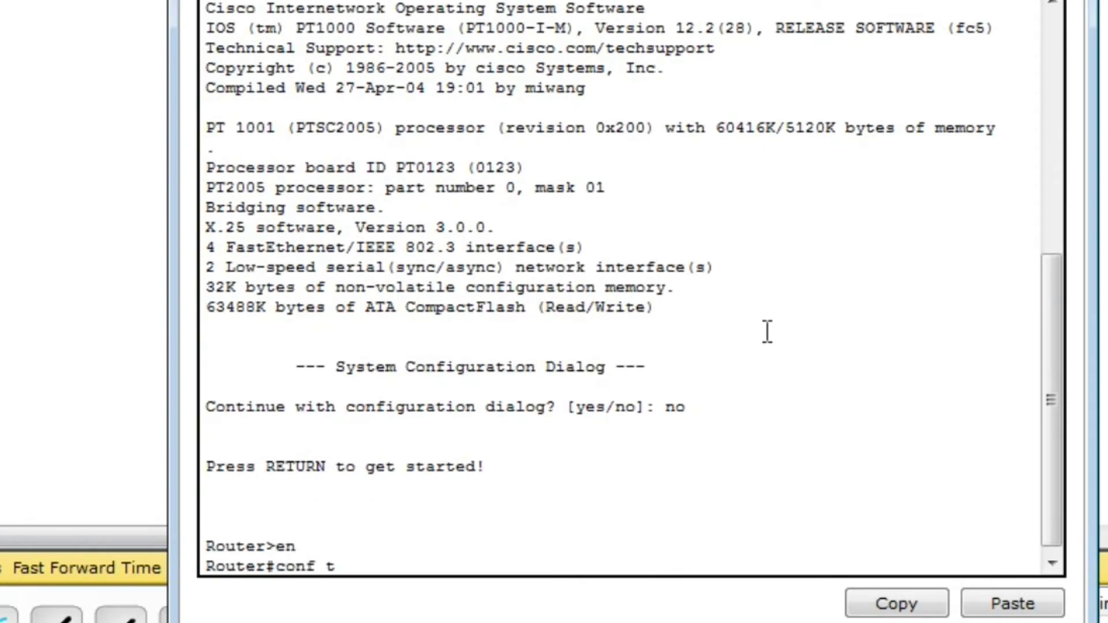
key(Return)
Enter interface f0/0 on Router2 and enable it with no shut.
text(int f0/0)
key(Return)
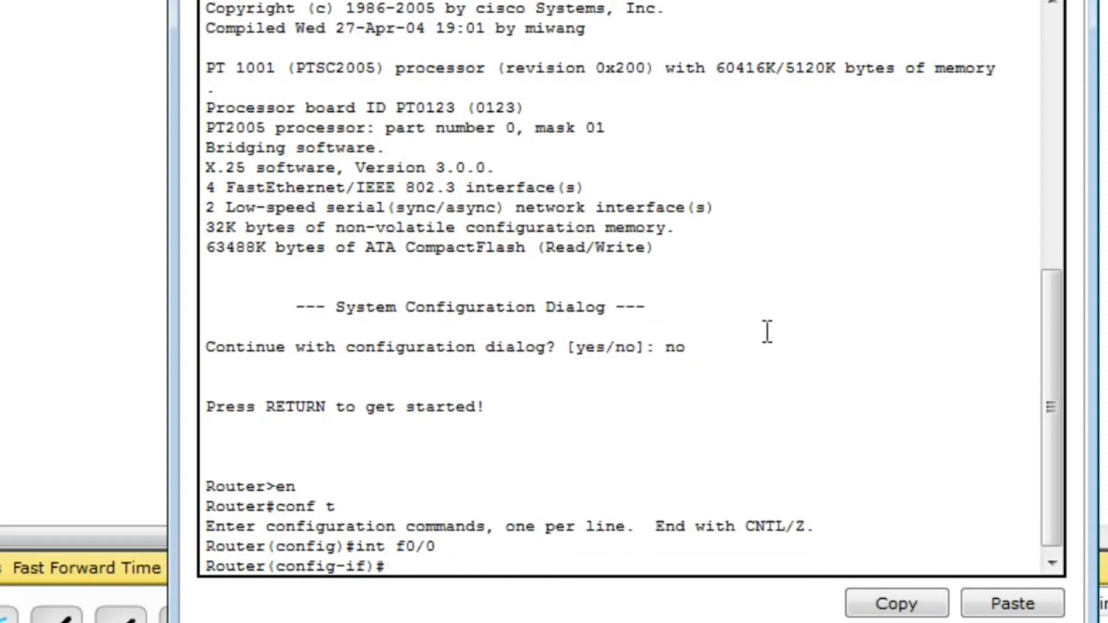
text(no shut)
key(Return)
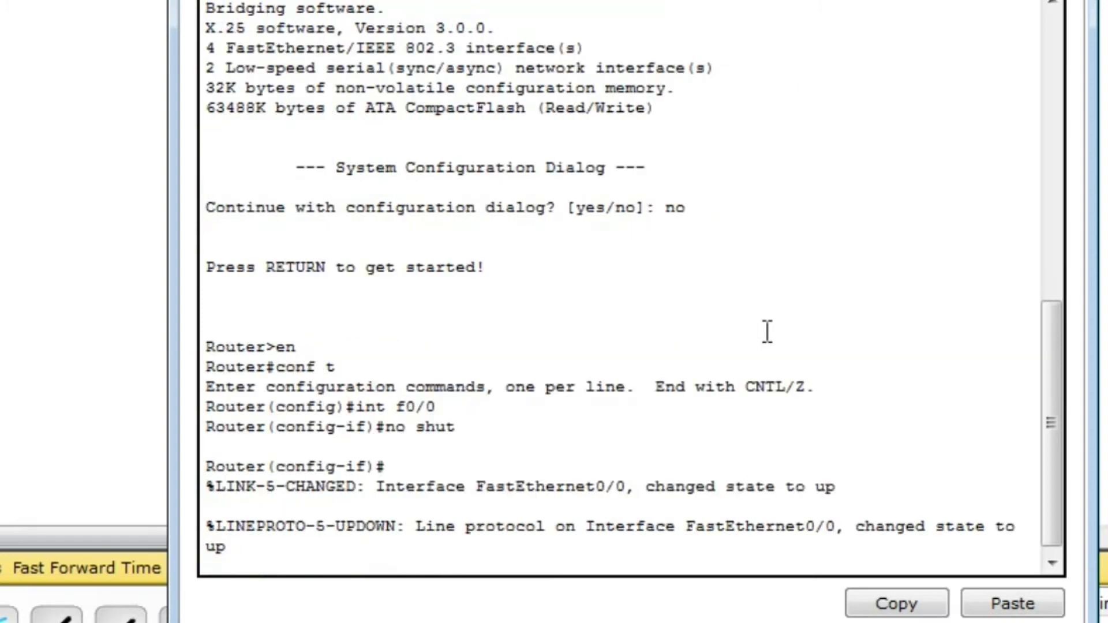
key(Return)
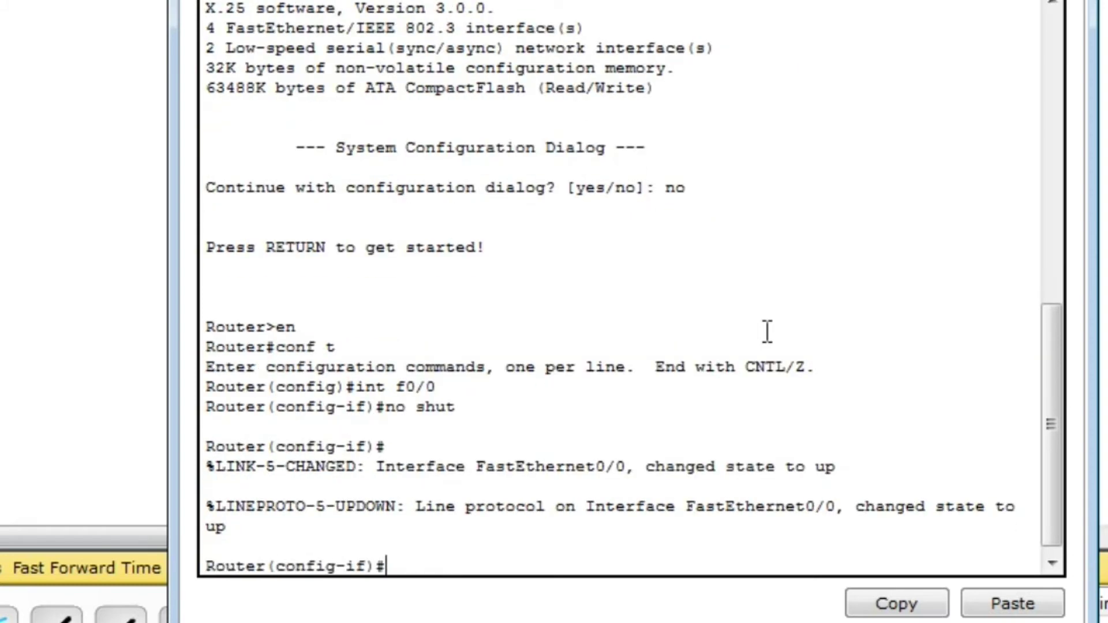
Assign IP address 192.168.3.1 with mask 255.255.255.0 to Router2's f0/0 interface using ip add.
text(ip add 192.168.)
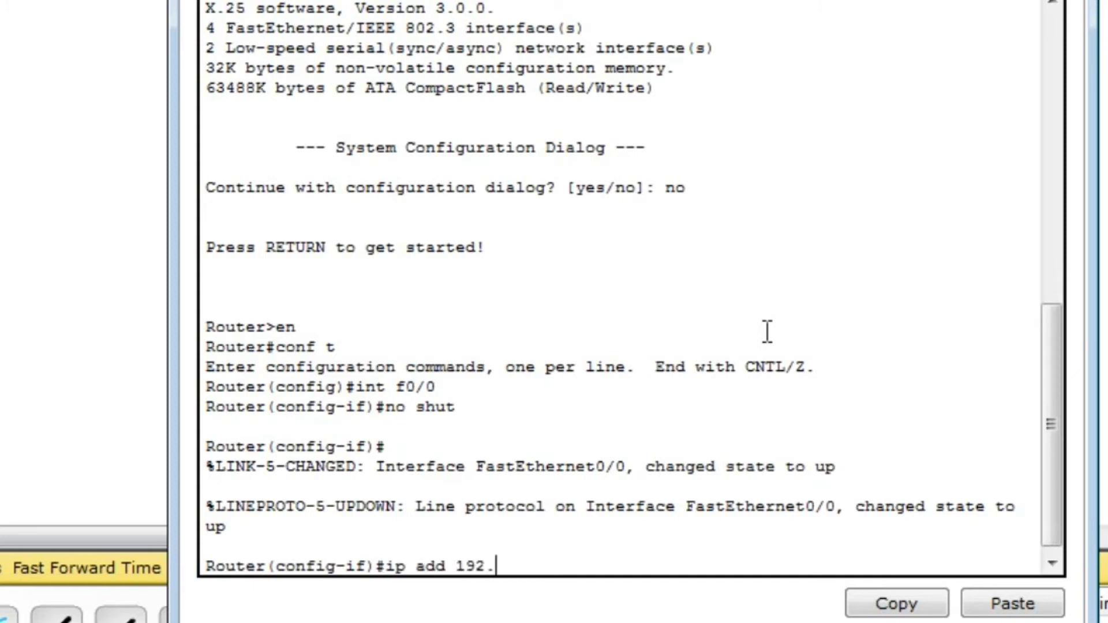
text(3.1 255.255.255.0)
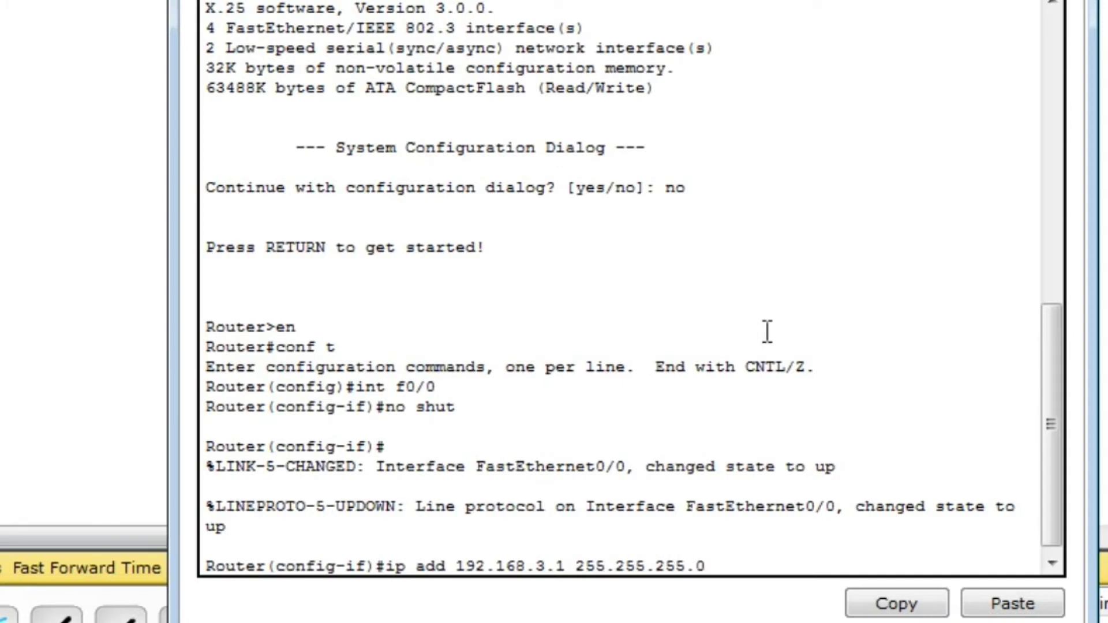
key(Return)
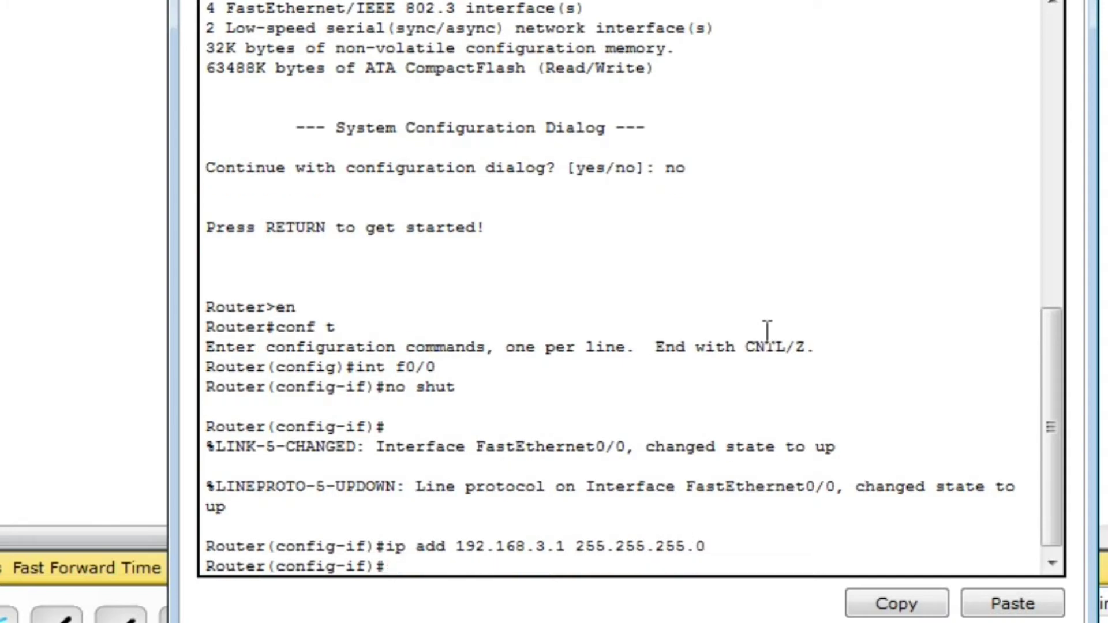
Exclude 192.168.3.1 from DHCP assignment on Router2 with ip dhcp excluded-add.
text(ip dhcp excl)
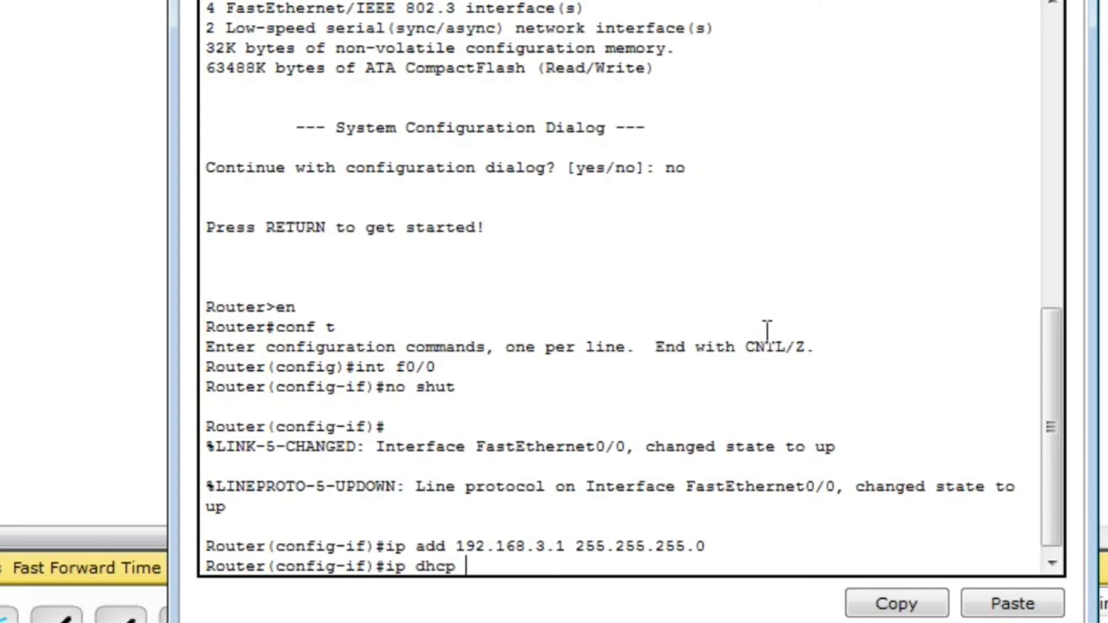
text(uded)
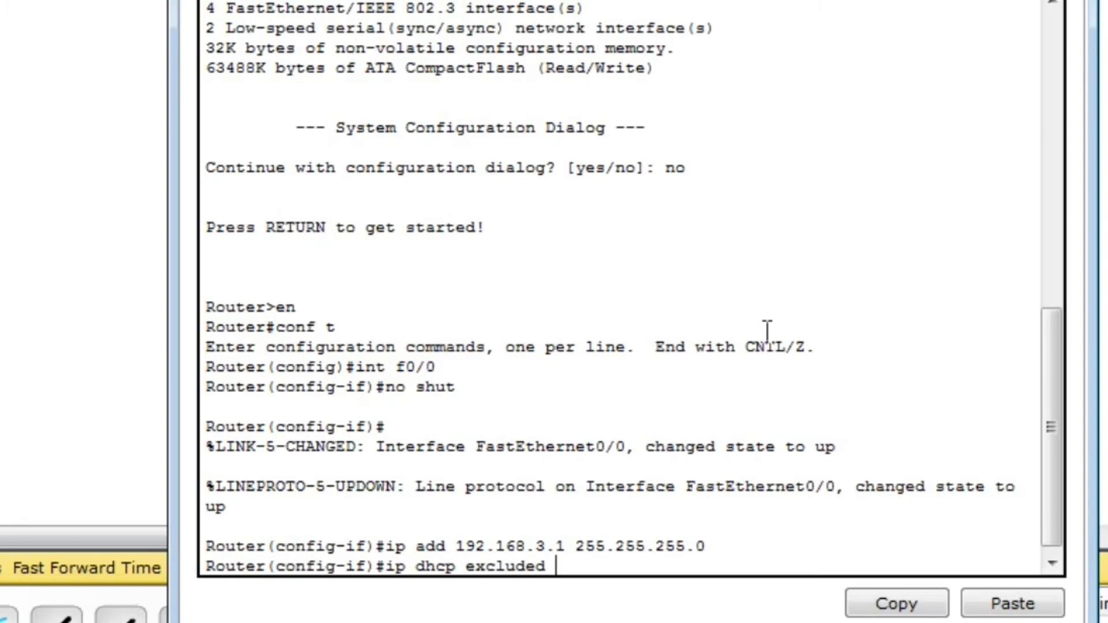
text(-add 192.1)
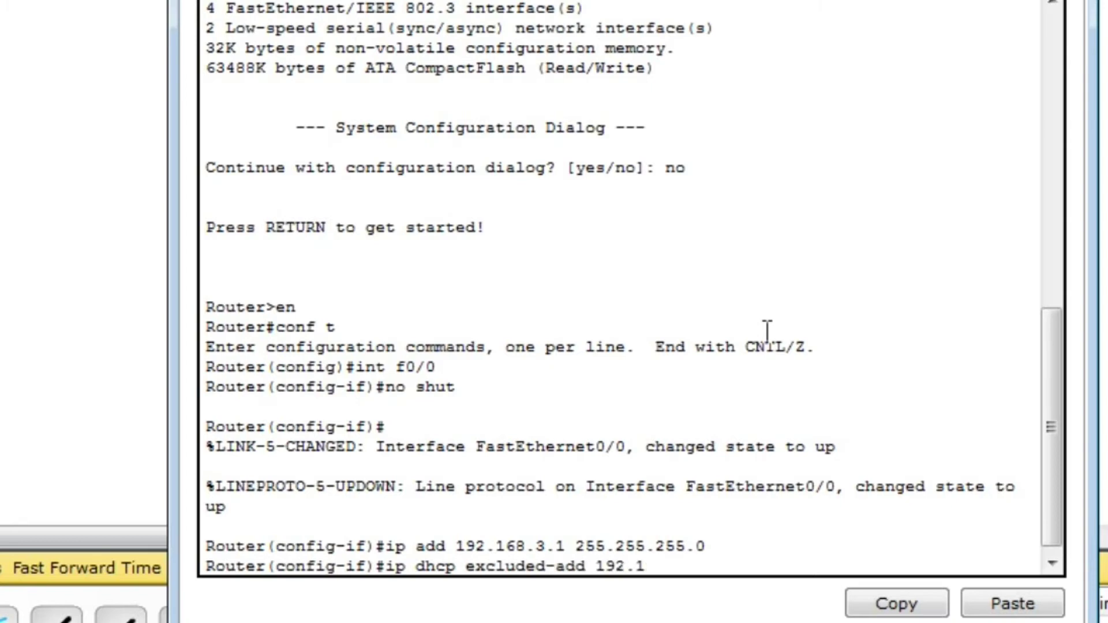
text(68.3.1)
key(Return)
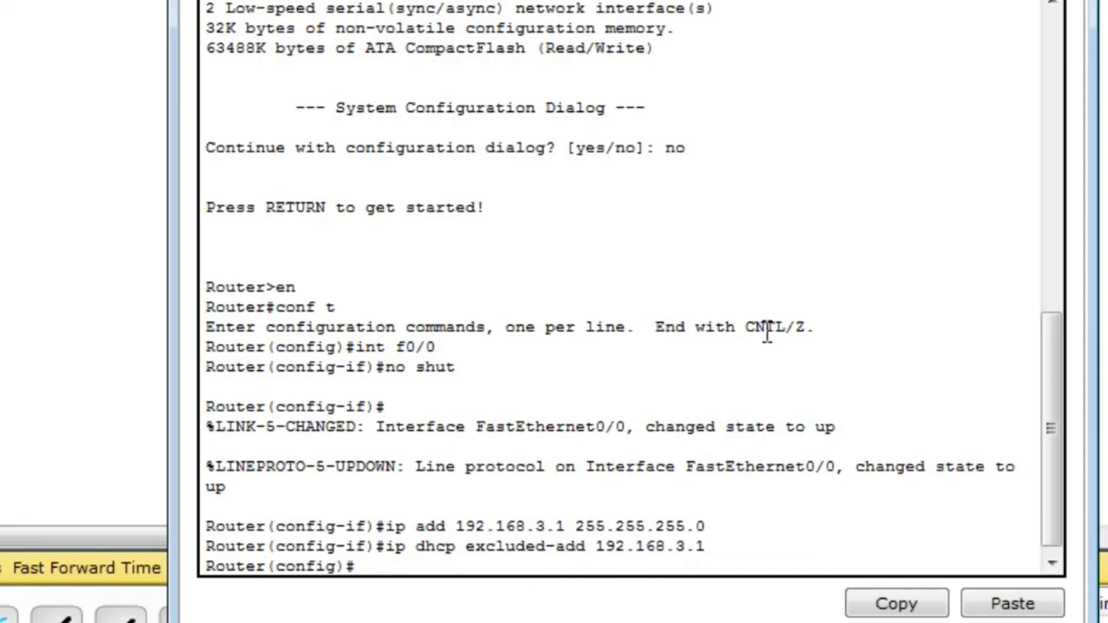
Create a DHCP pool named local on Router2 and set its network to 192.168.3.0 255.255.255.0.
text(ip dhcp pool )
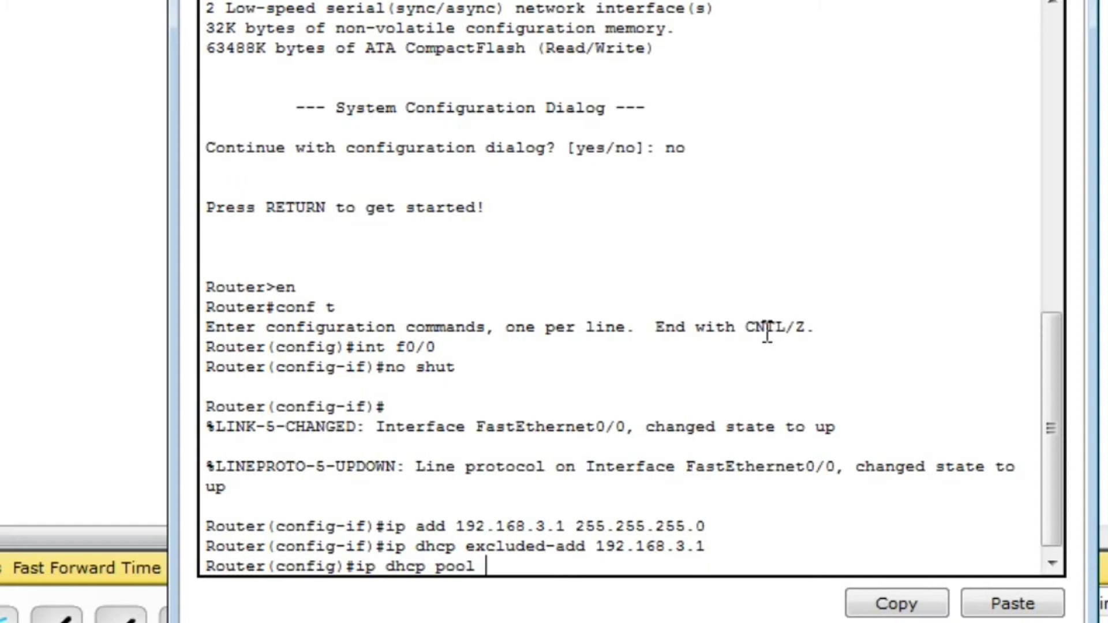
text(1ocal)
key(Return)
text(net 192.15)
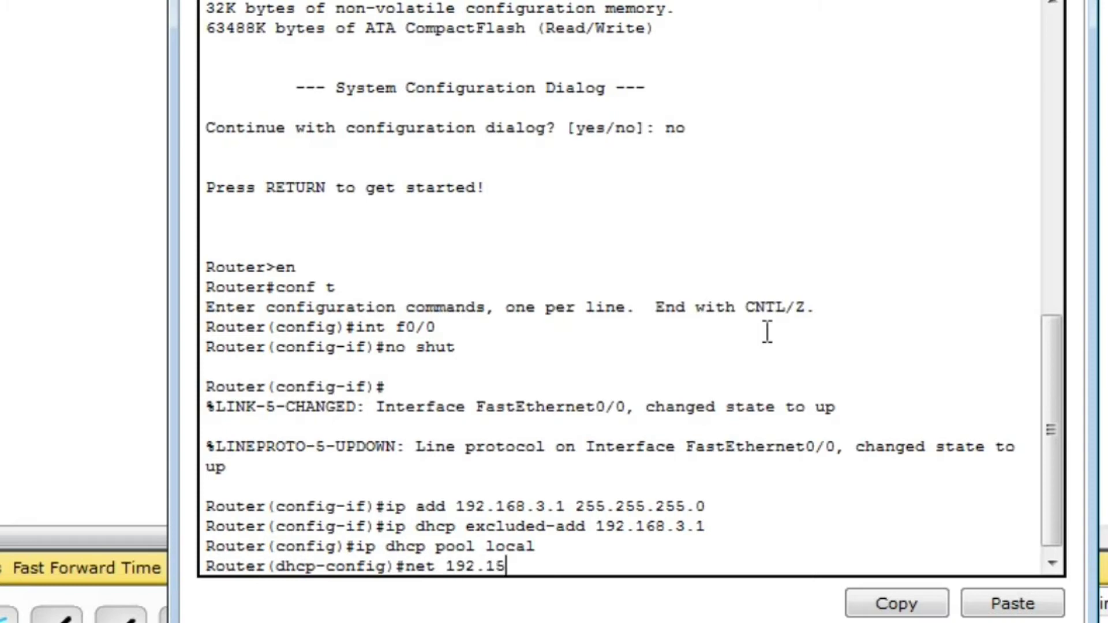
key(BackSpace)
text(68.3.0 25)
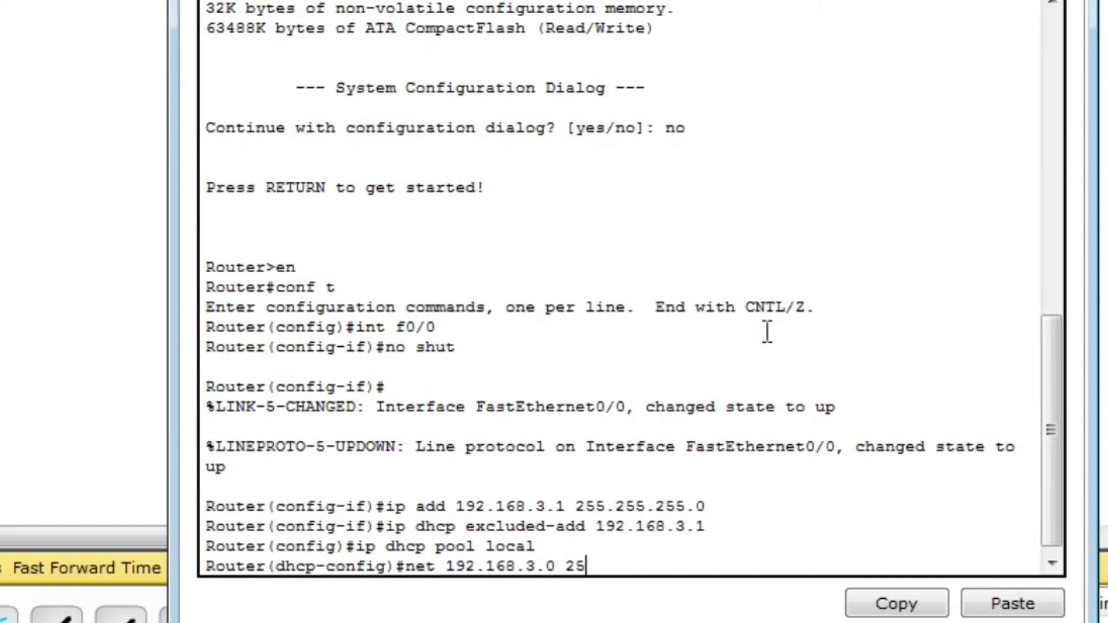
text(5.255.255.0)
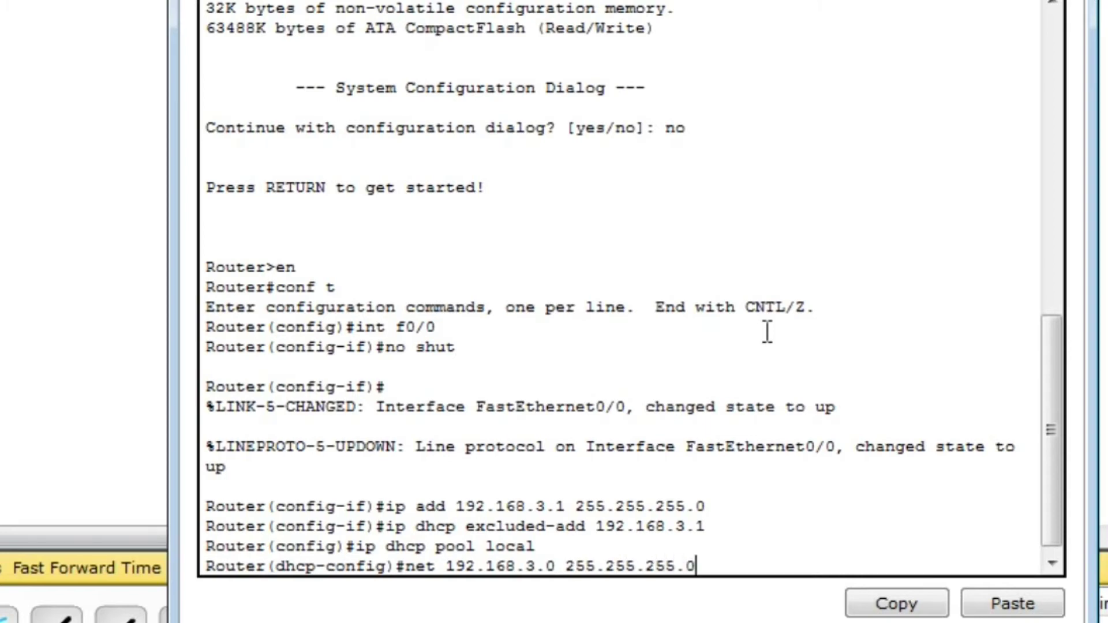
key(Return)
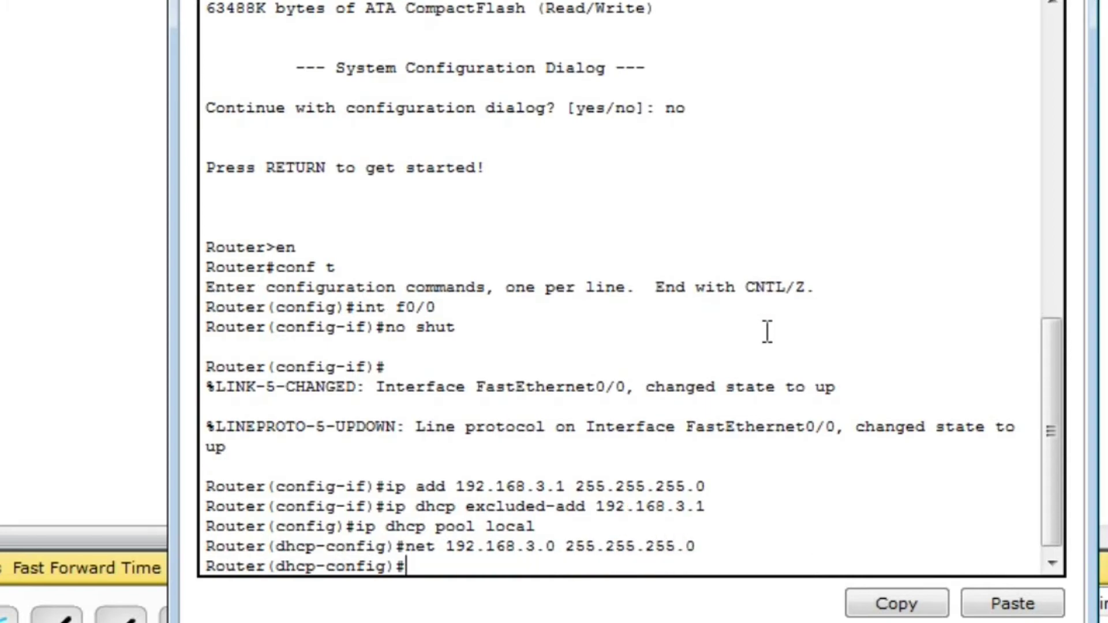
Set the pool's default router to 192.168.3.1 with def, exit DHCP configuration with ex, and close Router2's window.
text(def 192.1)
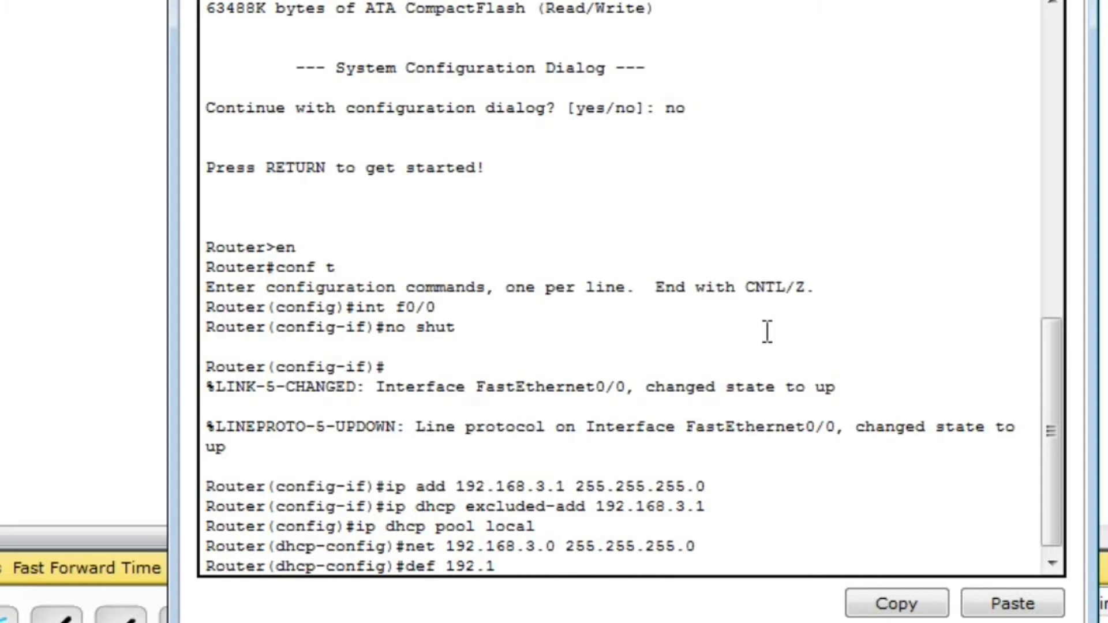
text(68.3.1)
key(Return)
text(ex)
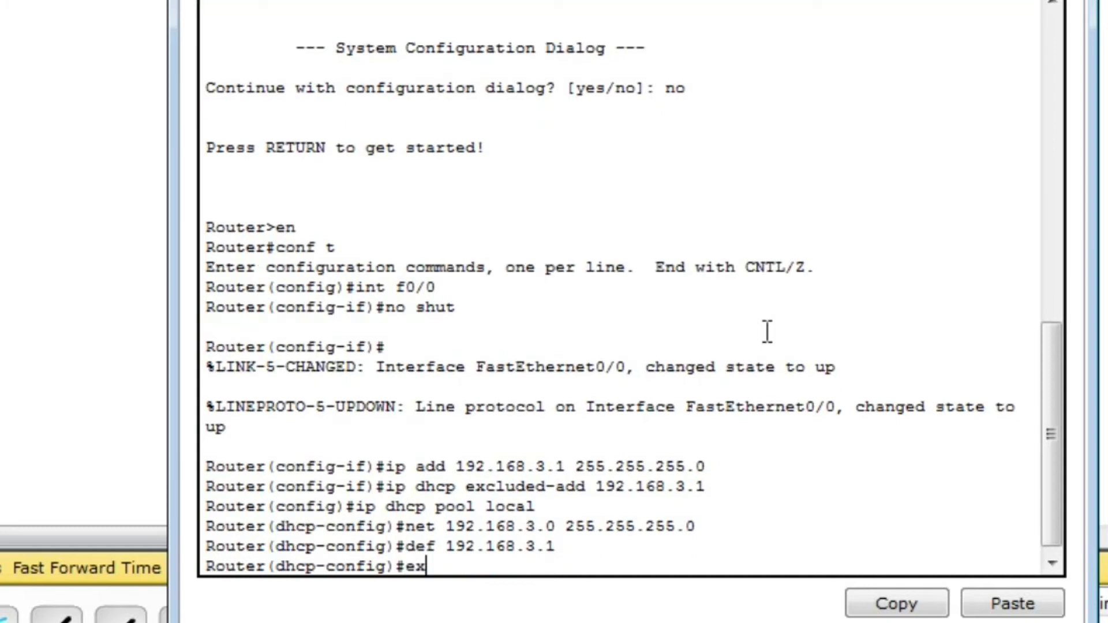
key(Return)
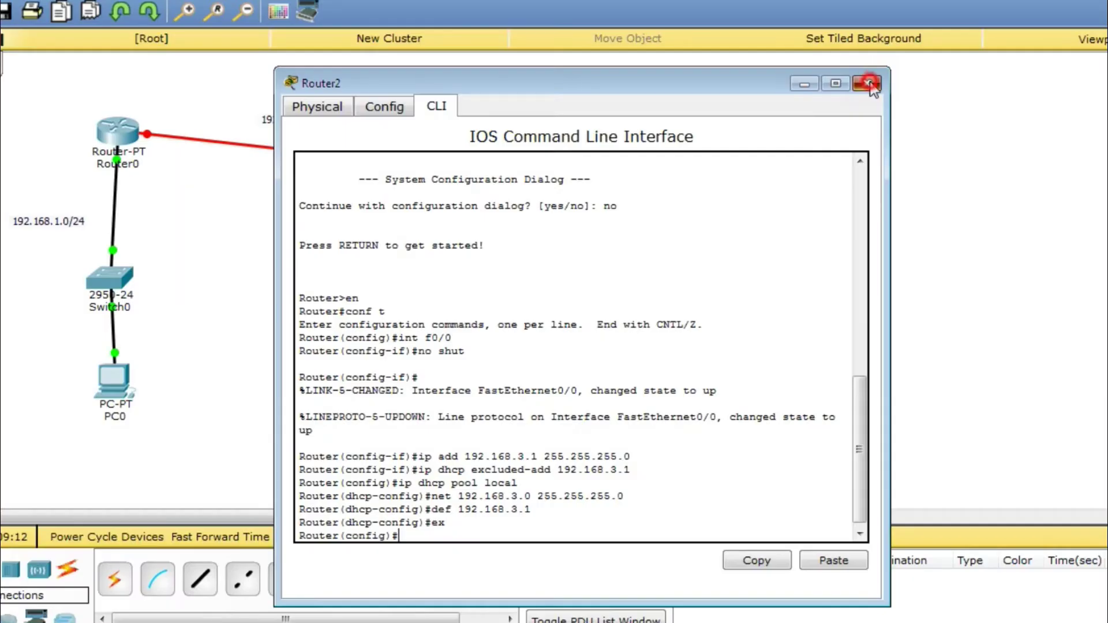
click(869, 84)
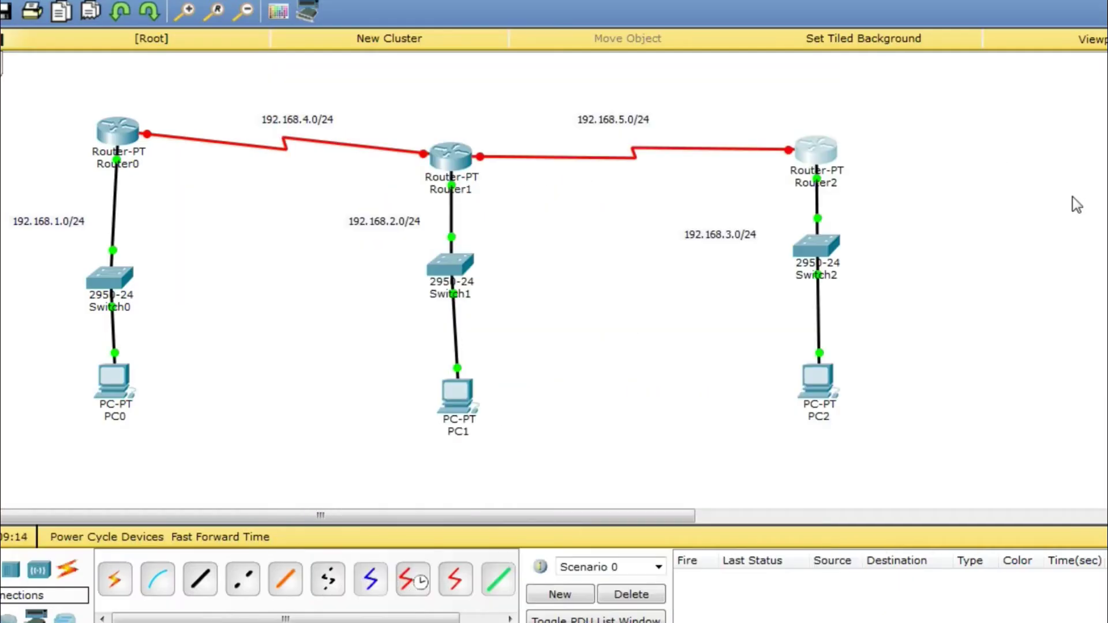
Open Router0, switch from its command line to its configuration settings, and minimize its window.
drag(1073, 196, 723, 175)
click(564, 232)
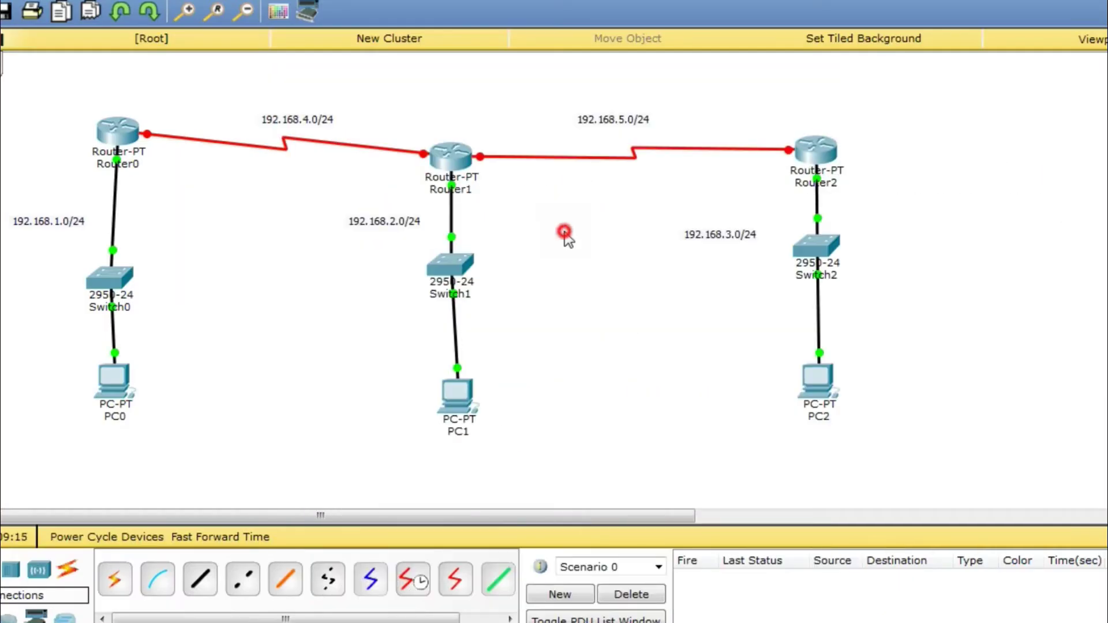
click(130, 130)
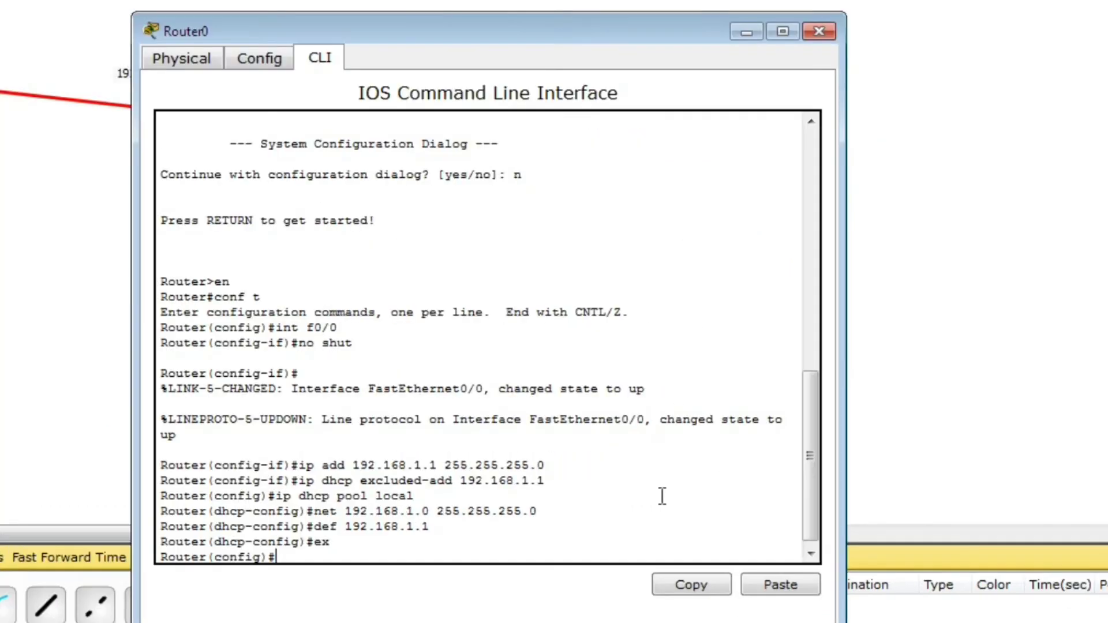
key(Return)
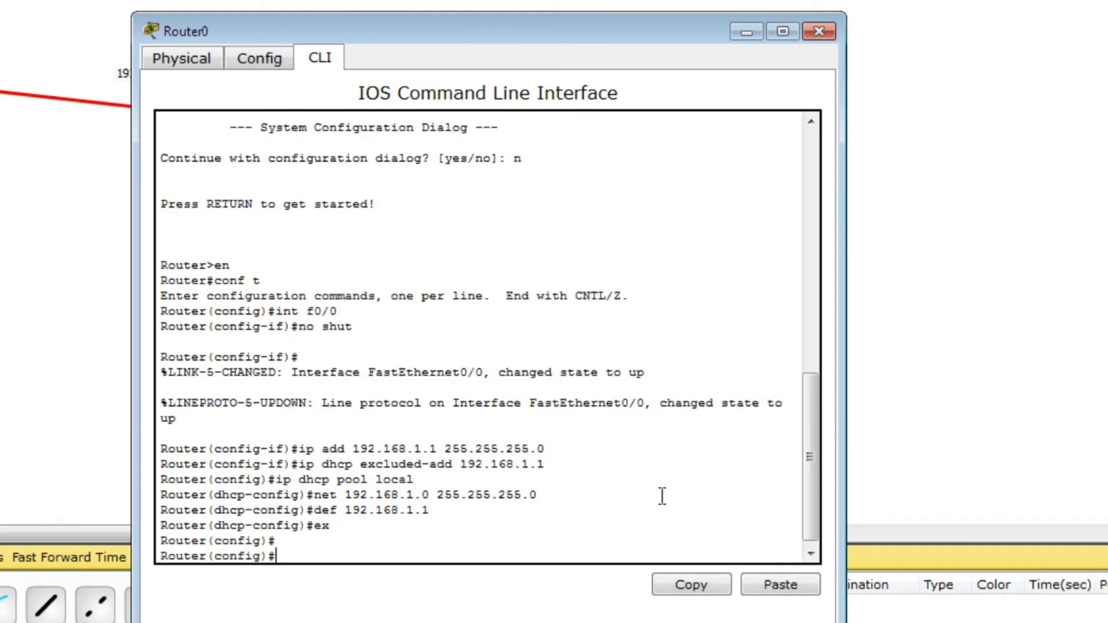
text(e)
key(BackSpace)
click(269, 65)
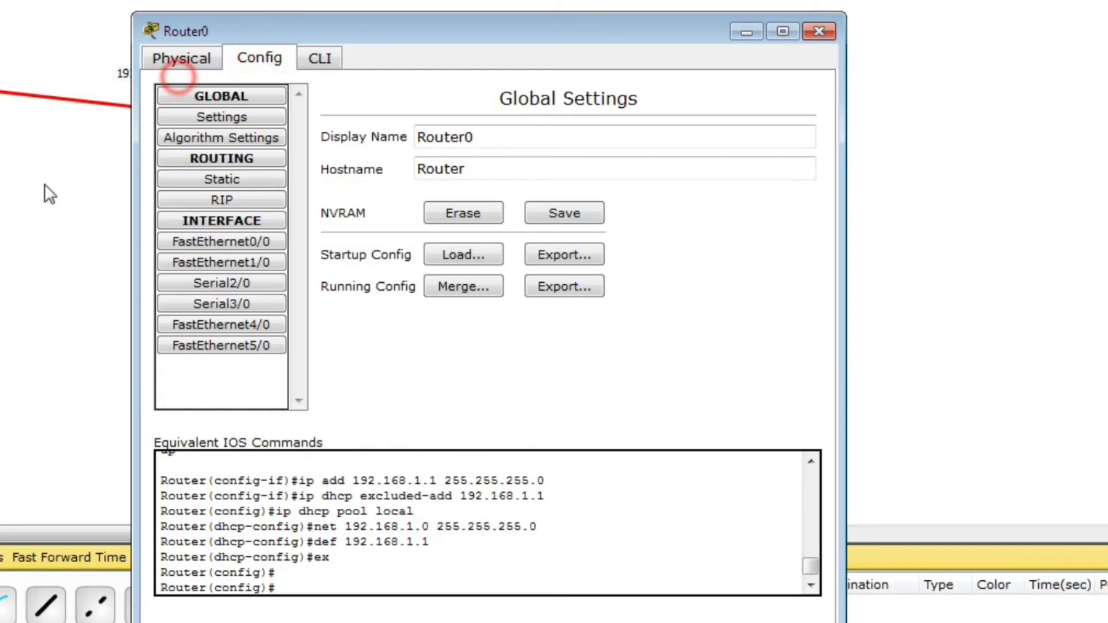
click(746, 32)
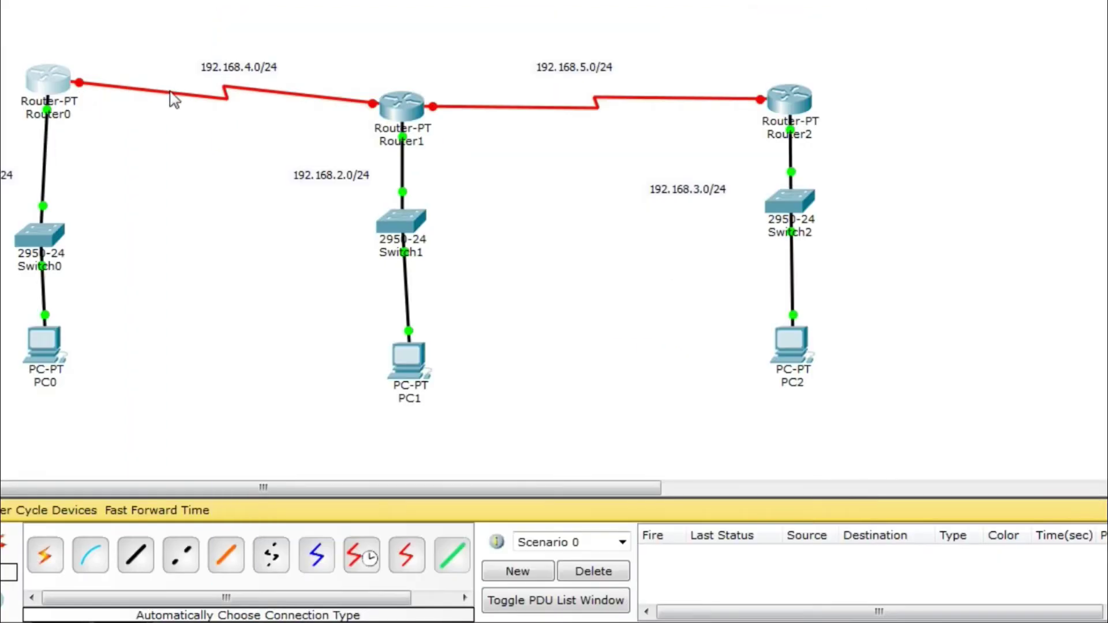
Reopen Router0's configuration settings and turn on the Serial2/0 port.
mouse_move(173, 99)
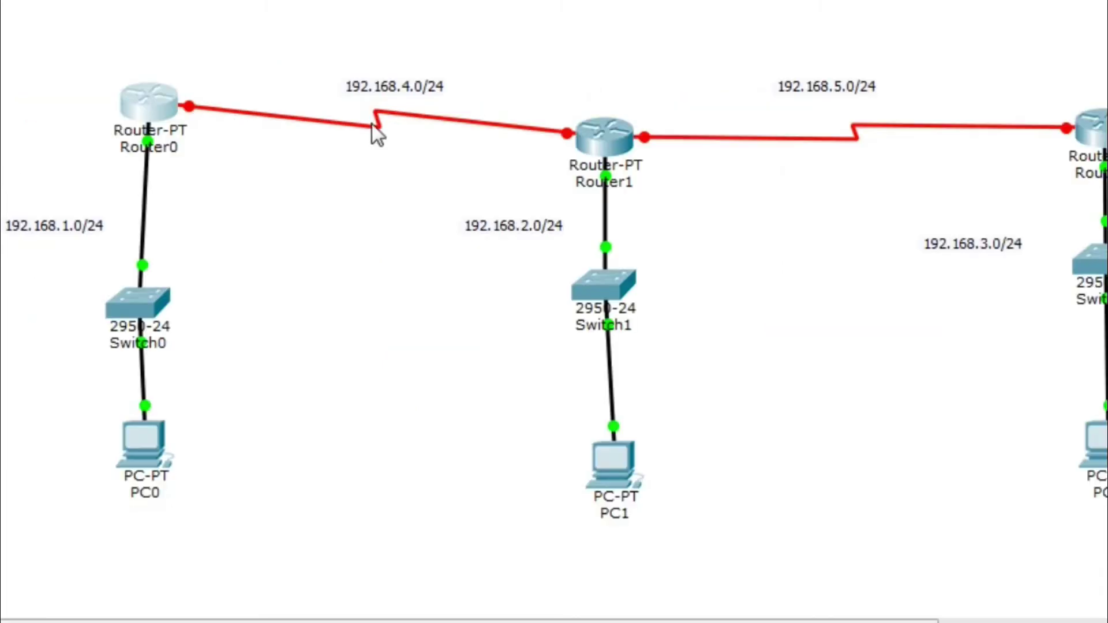
mouse_move(372, 123)
mouse_move(782, 133)
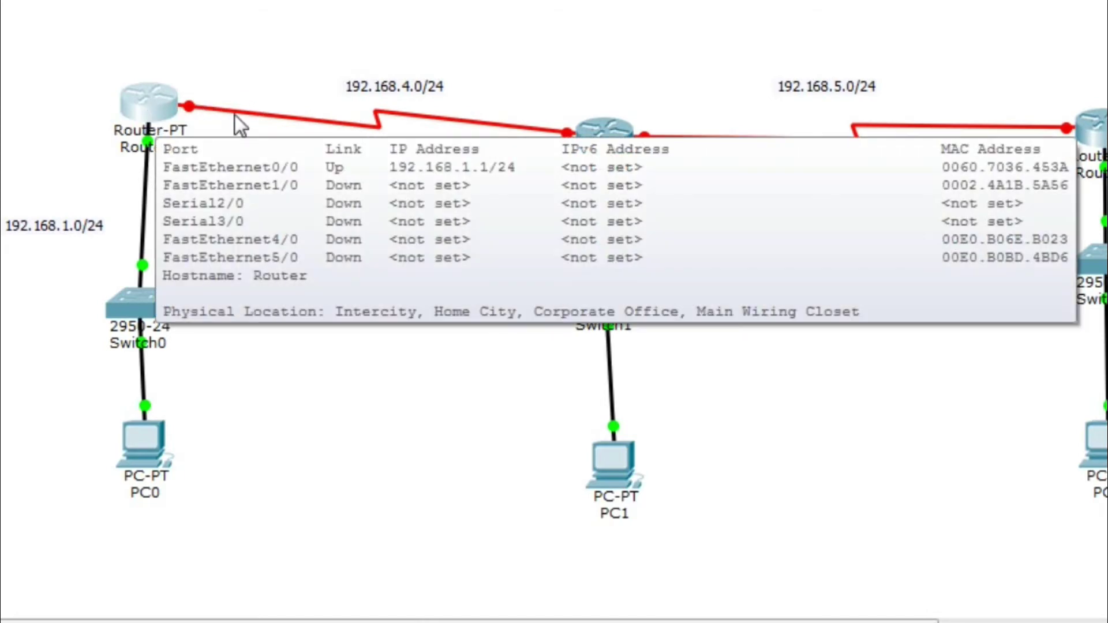
click(157, 109)
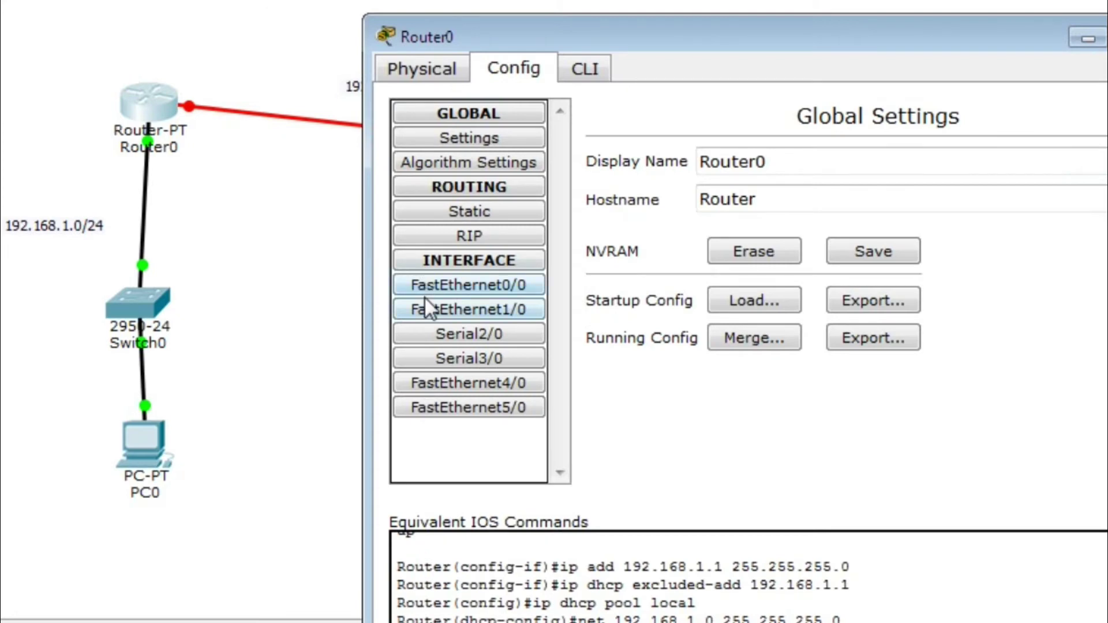
click(449, 334)
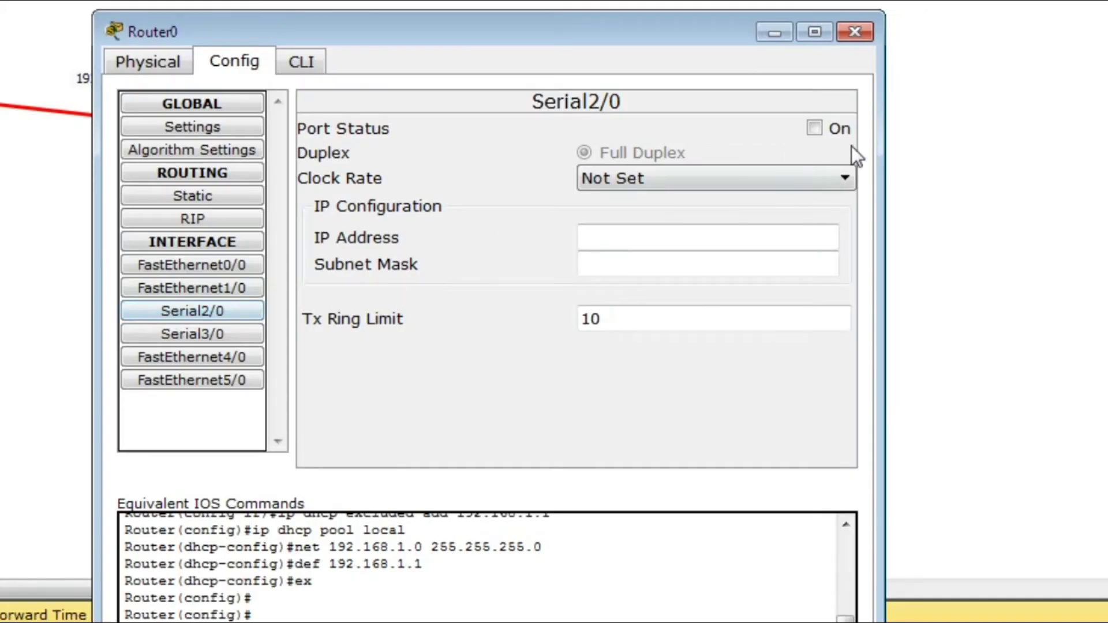
click(814, 128)
click(635, 237)
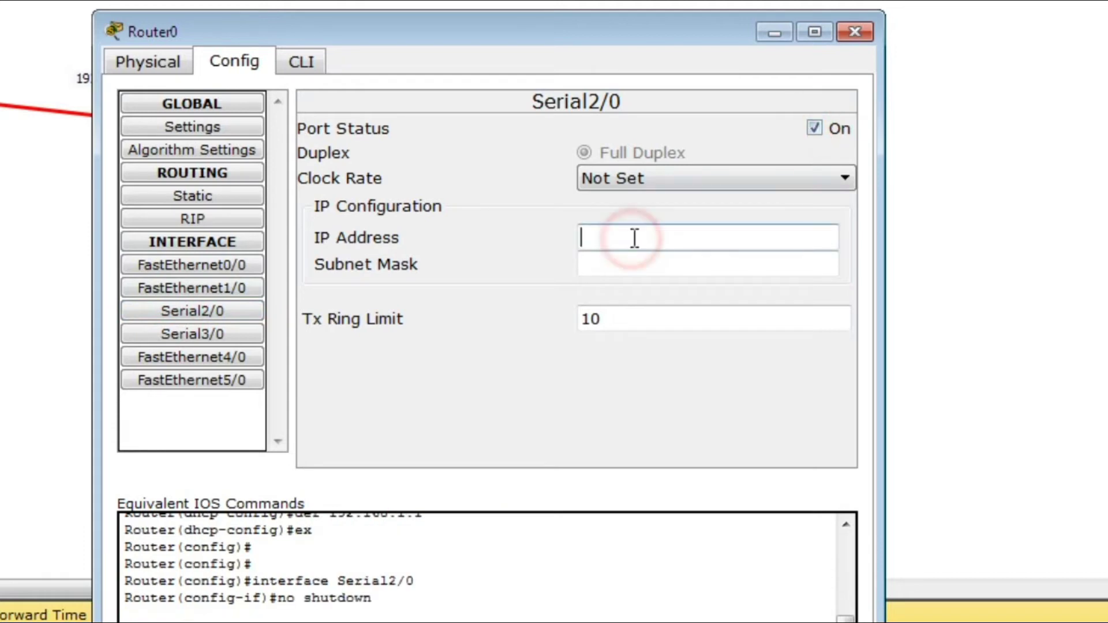
text(192.168)
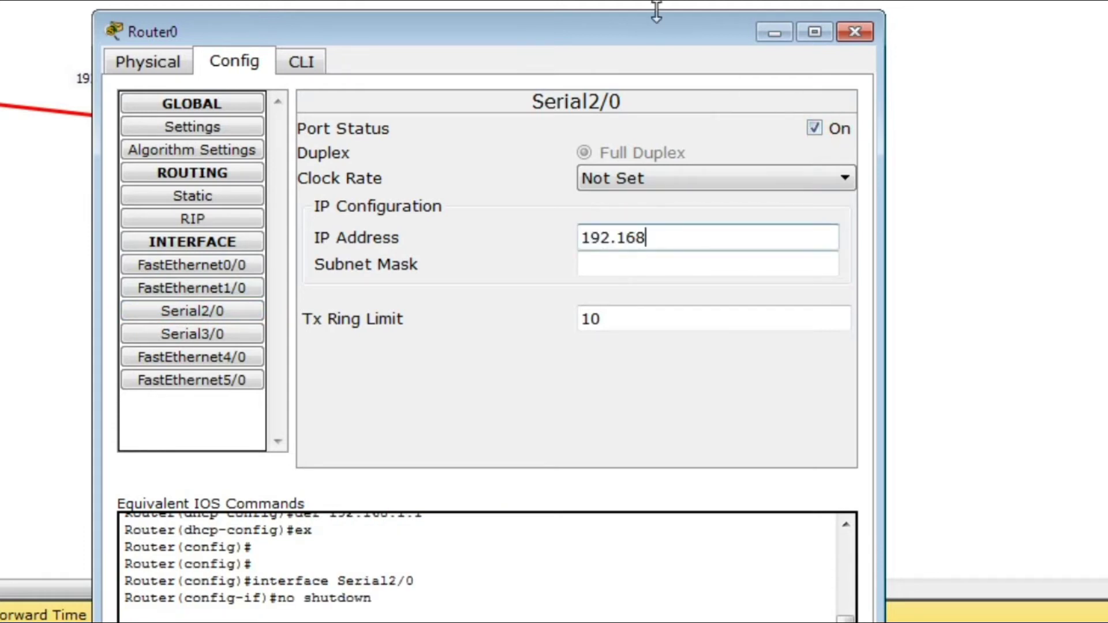
drag(659, 28, 934, 86)
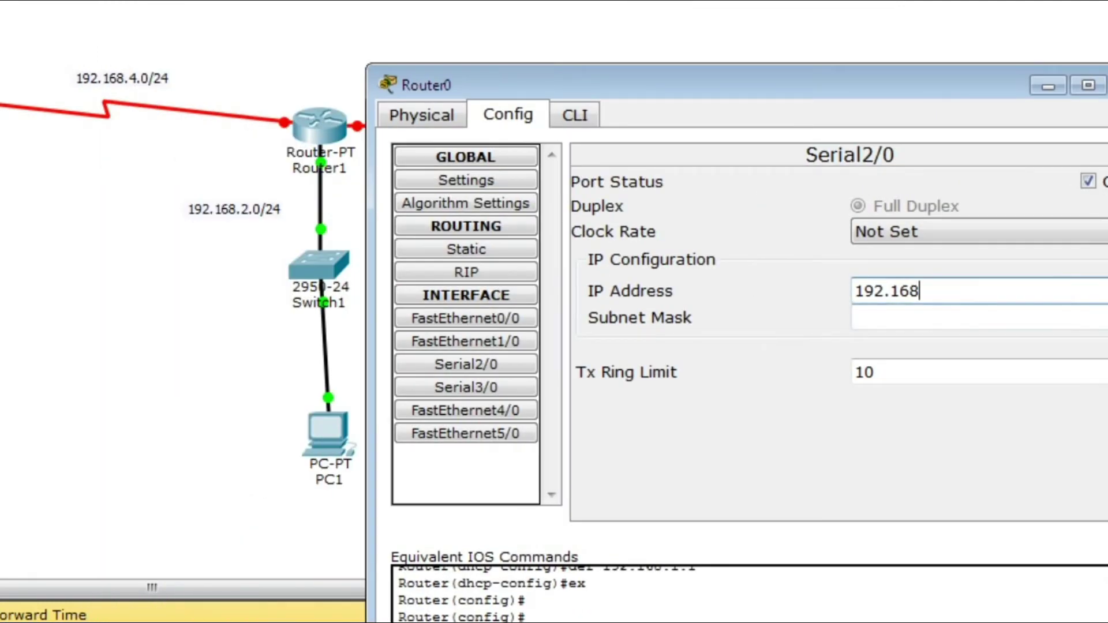
click(956, 243)
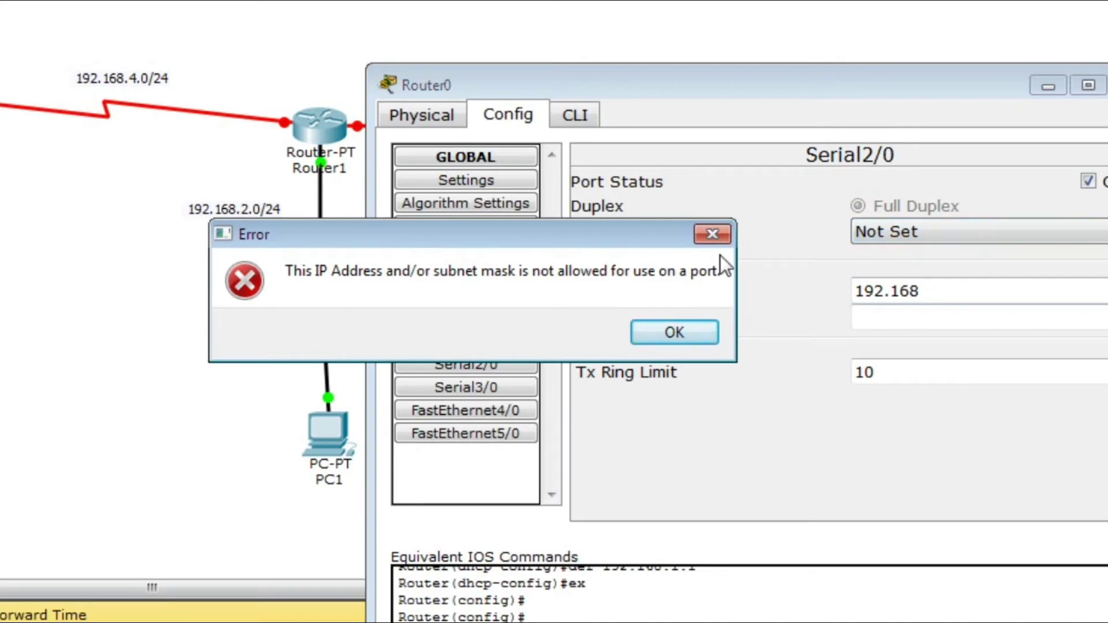
click(712, 235)
click(958, 232)
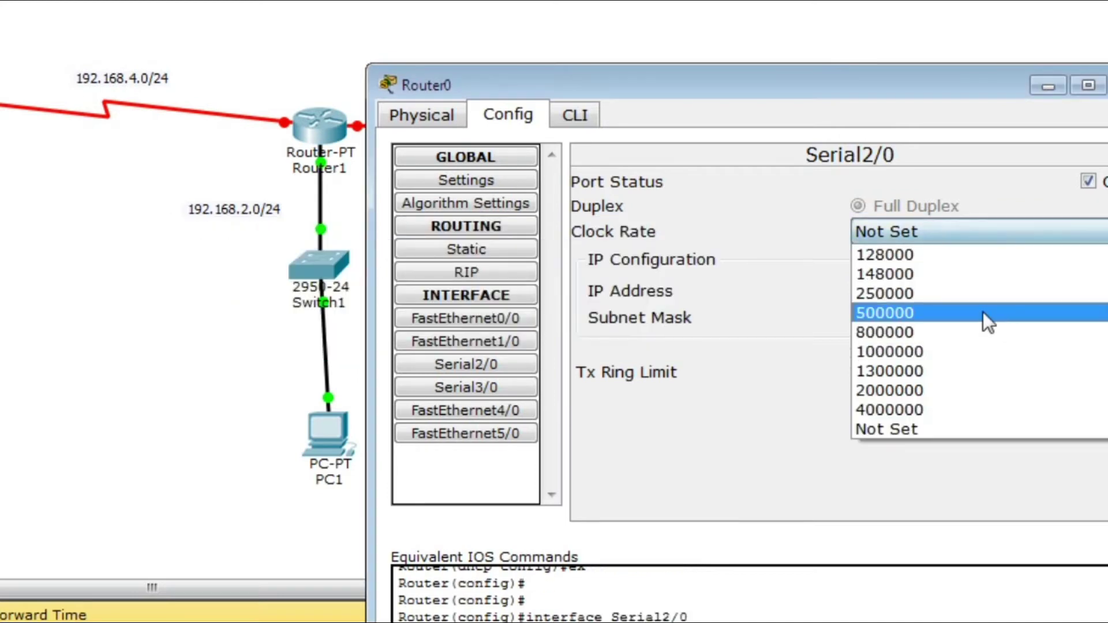
click(956, 232)
click(874, 232)
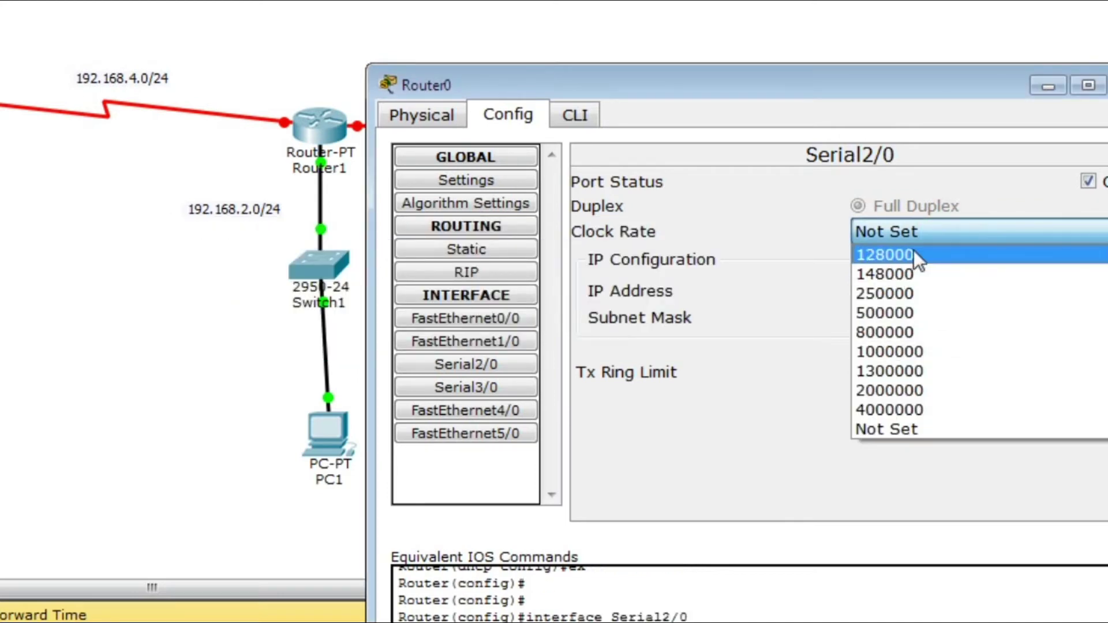
click(998, 188)
Set Router0's Serial2/0 IP address to 192.168.4.1 with subnet mask 255.255.255.0, and close the router's window.
click(896, 281)
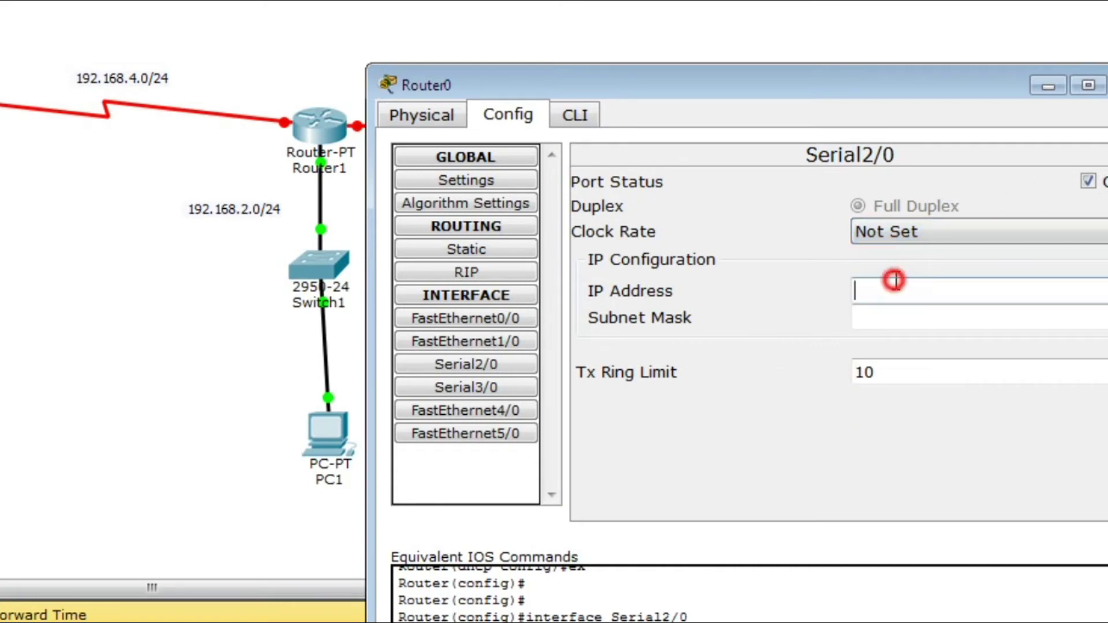
text(192.16)
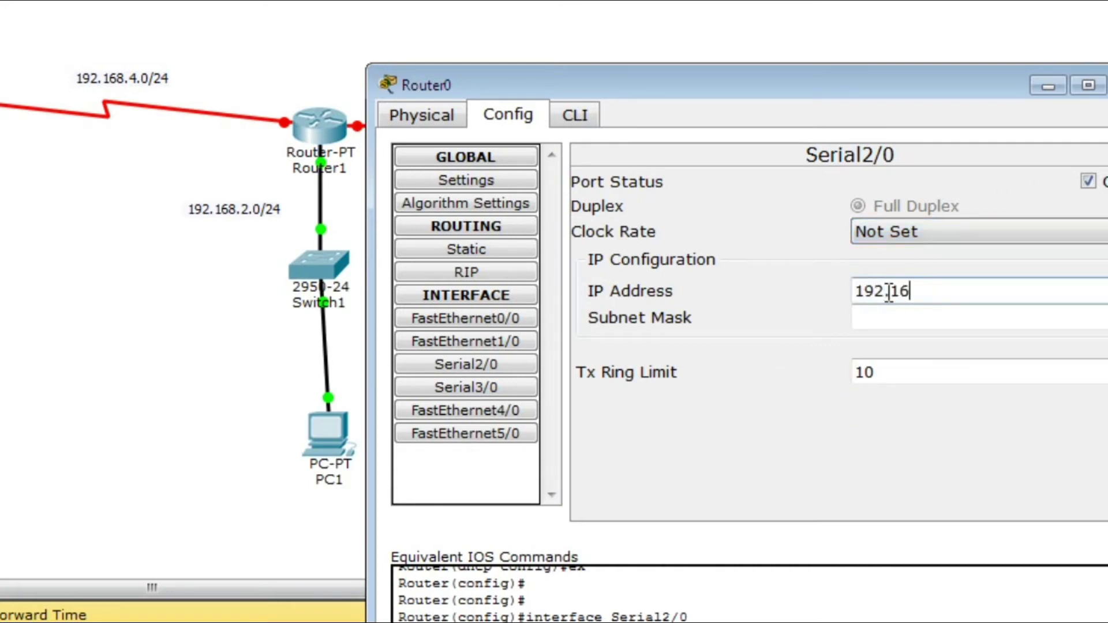
text(8.4.1)
click(891, 311)
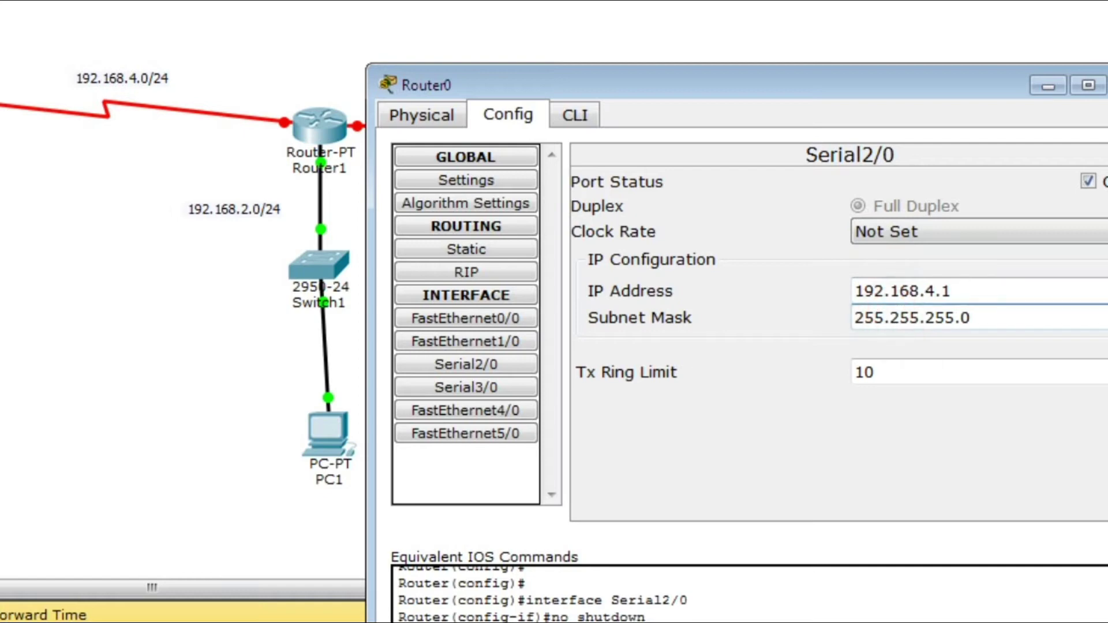
key(alt+F4)
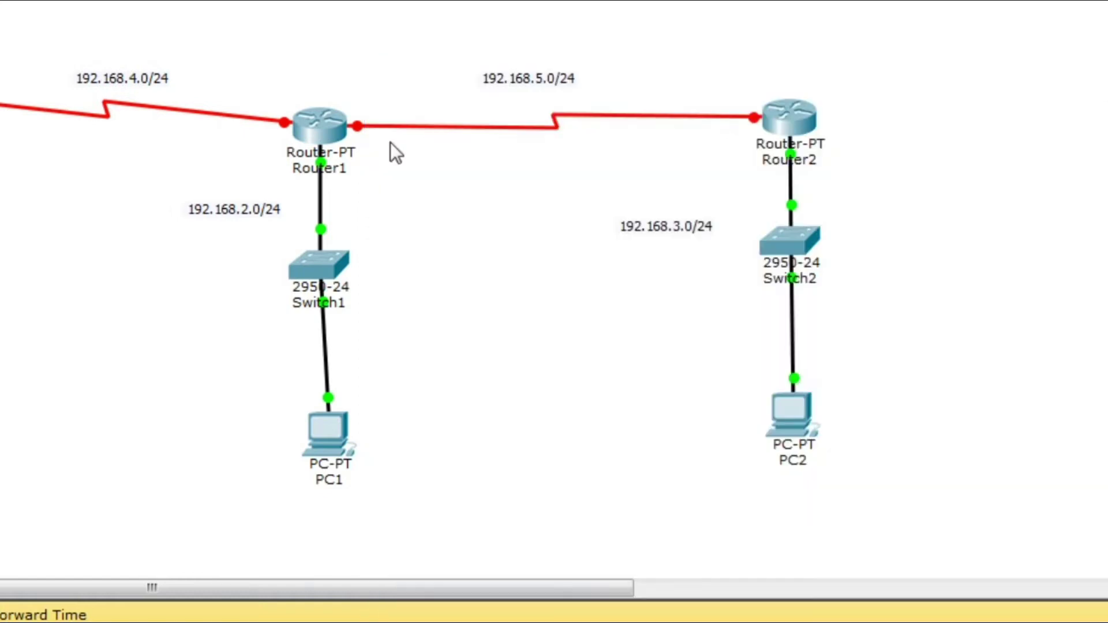
Open Router1's configuration settings and turn on the Serial2/0 port.
click(321, 126)
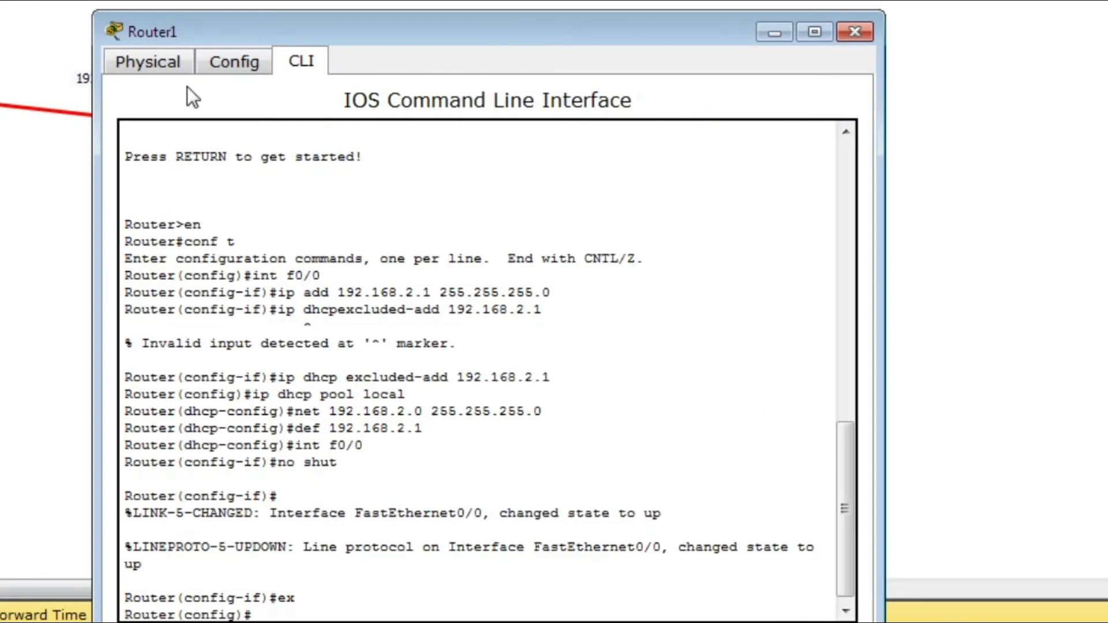
click(218, 69)
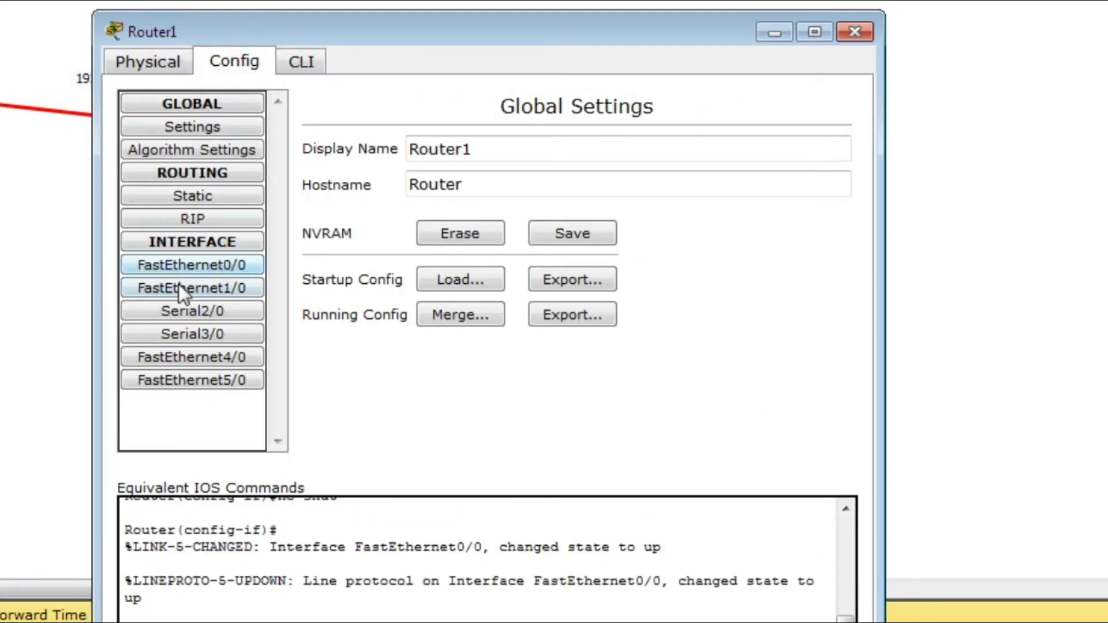
click(181, 310)
click(813, 128)
Set Router1's Serial2/0 IP address to 192.168.4.2 with subnet mask 255.255.255.0, and close the router's window.
click(644, 240)
click(655, 242)
text(192.168.2)
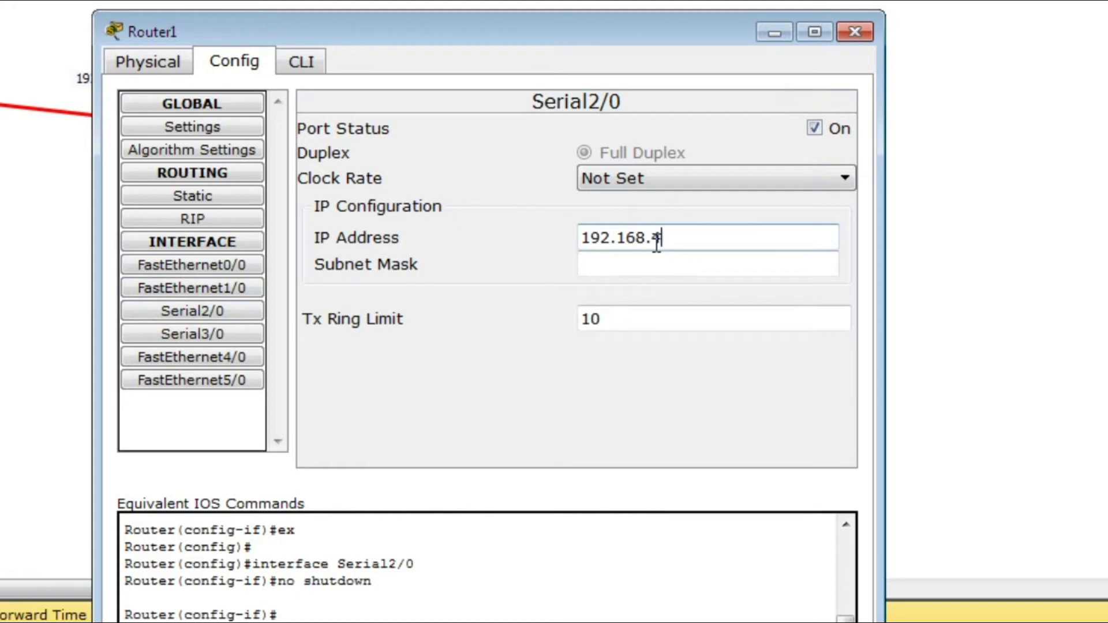
text(.2)
click(647, 266)
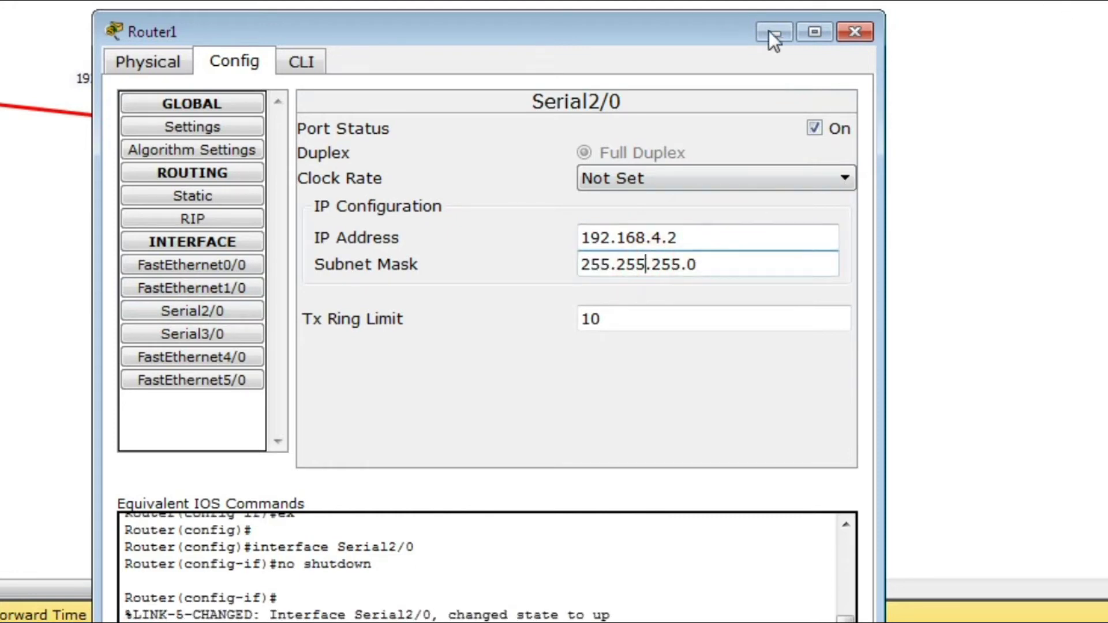
click(855, 32)
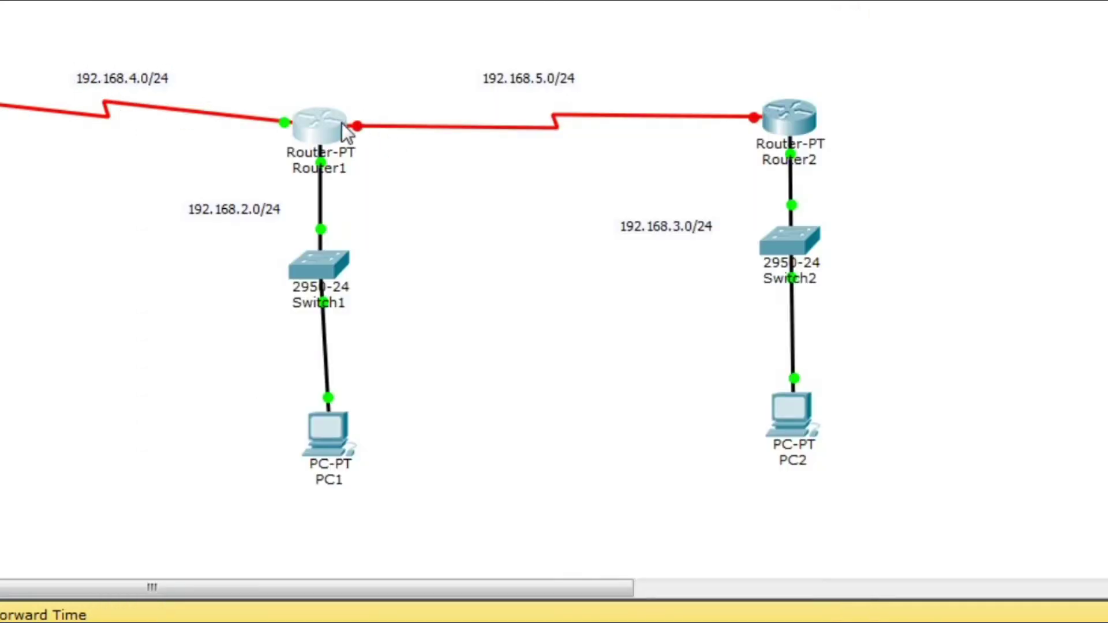
Reopen Router1's configuration settings and turn on the Serial3/0 port.
mouse_move(334, 124)
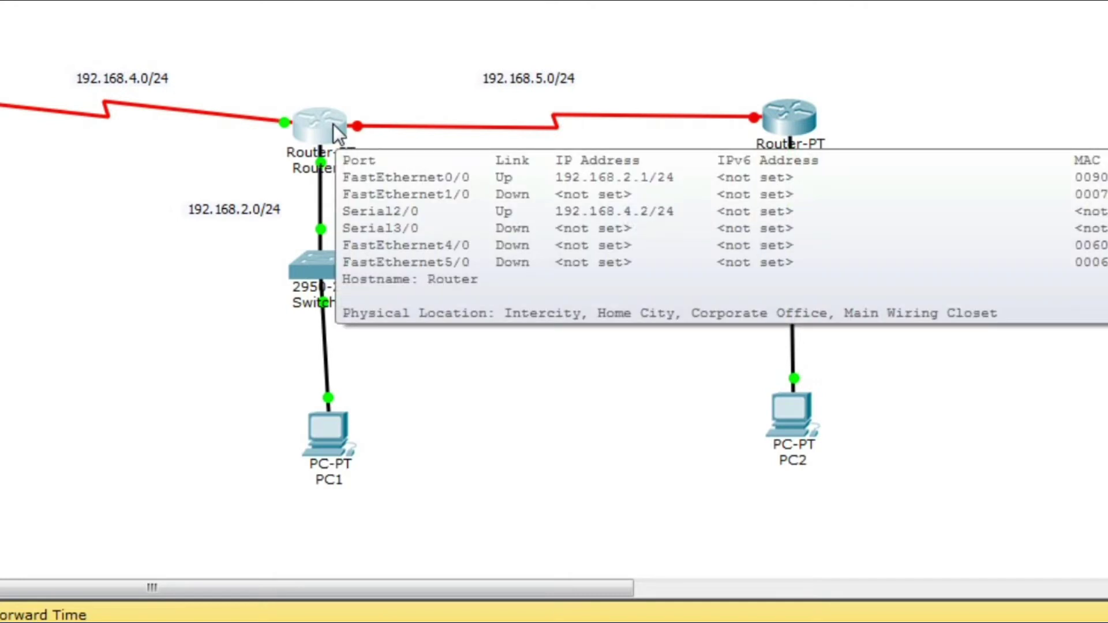
click(334, 124)
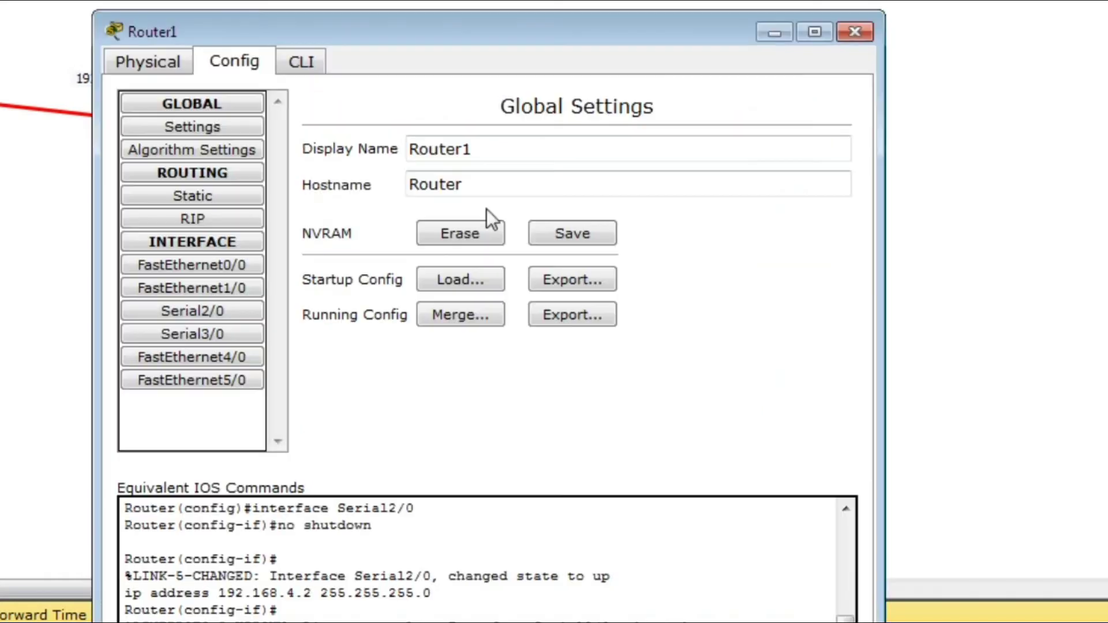
click(190, 334)
click(813, 129)
Set Router1's Serial3/0 IP address to 192.168.5.1, fill in its subnet mask, and close the router's window.
click(650, 238)
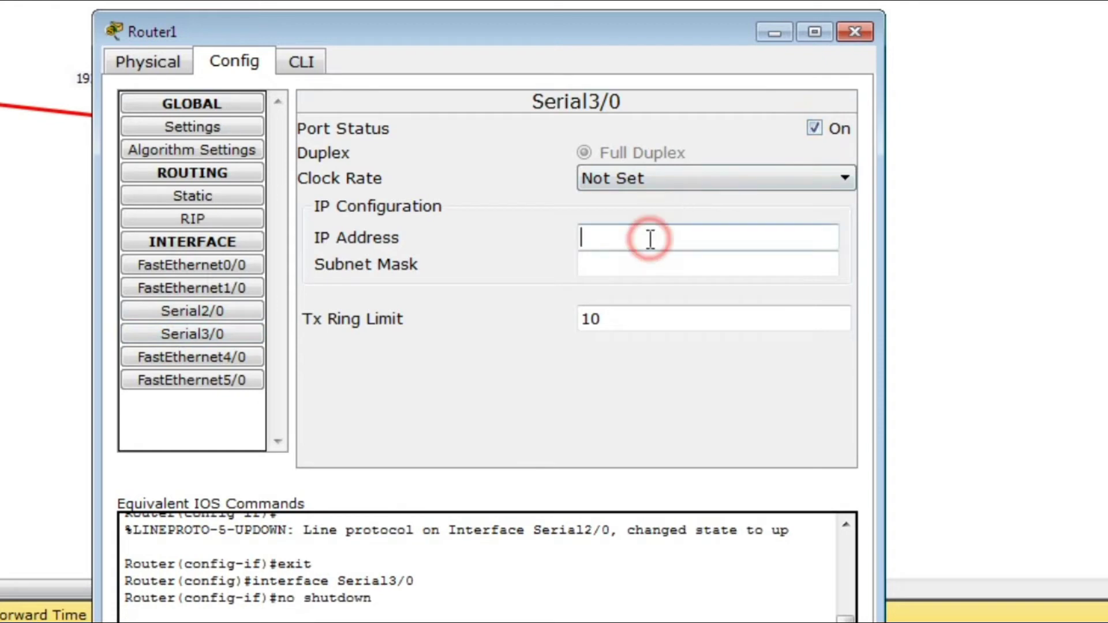
text(192.16)
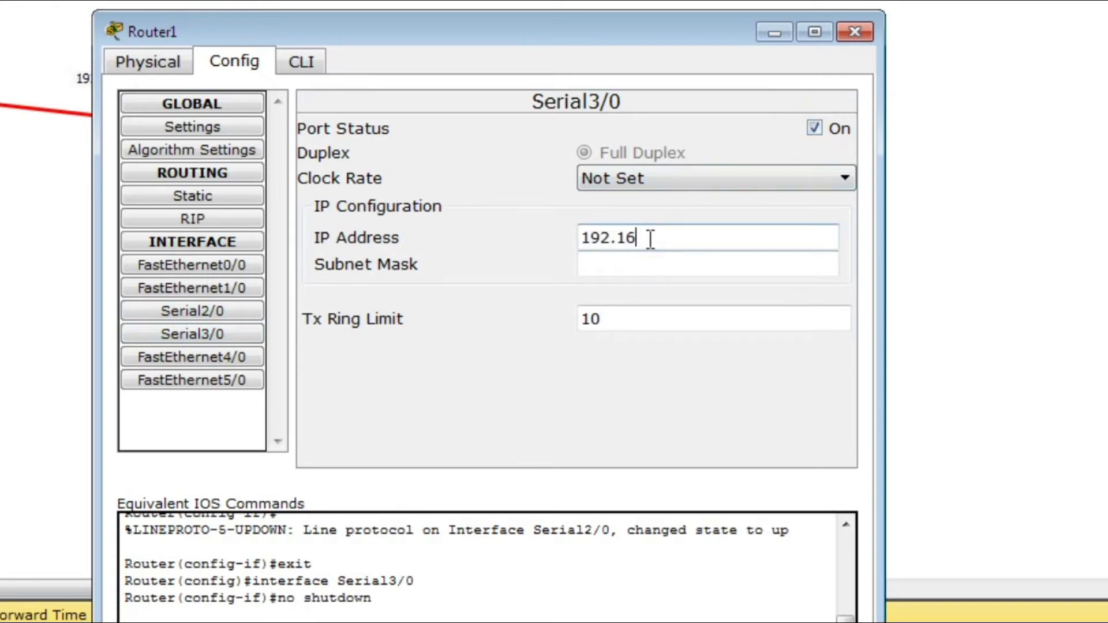
text(8.5.1)
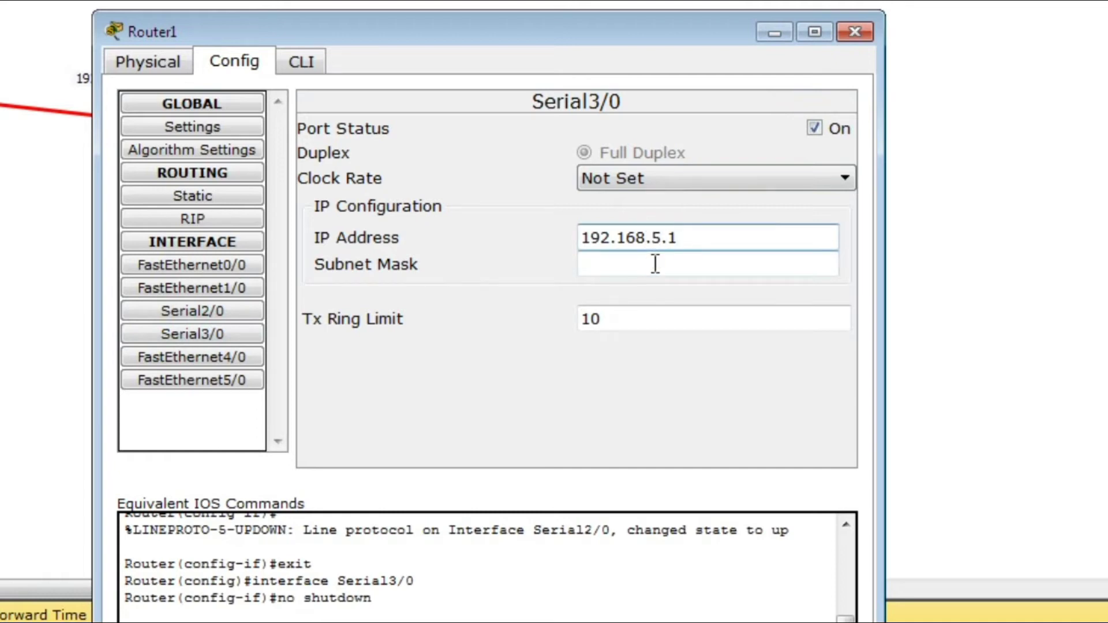
click(652, 266)
click(855, 31)
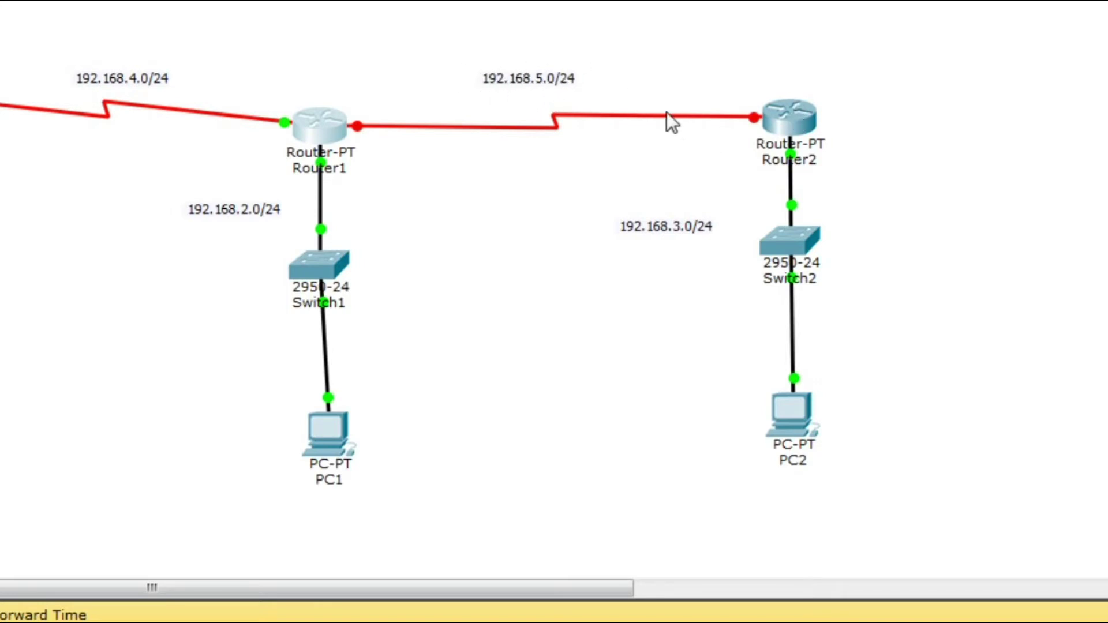
Check which port the 192.168.5.0/24 link uses on Router2, and turn on its Serial2/0 port in the configuration settings.
mouse_move(667, 115)
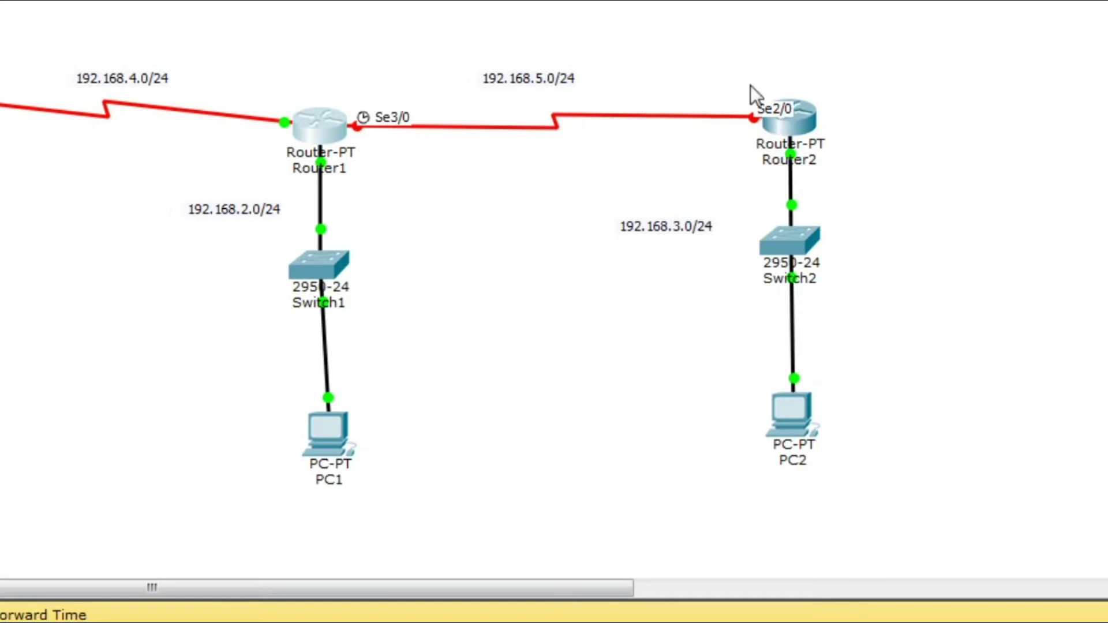
click(773, 114)
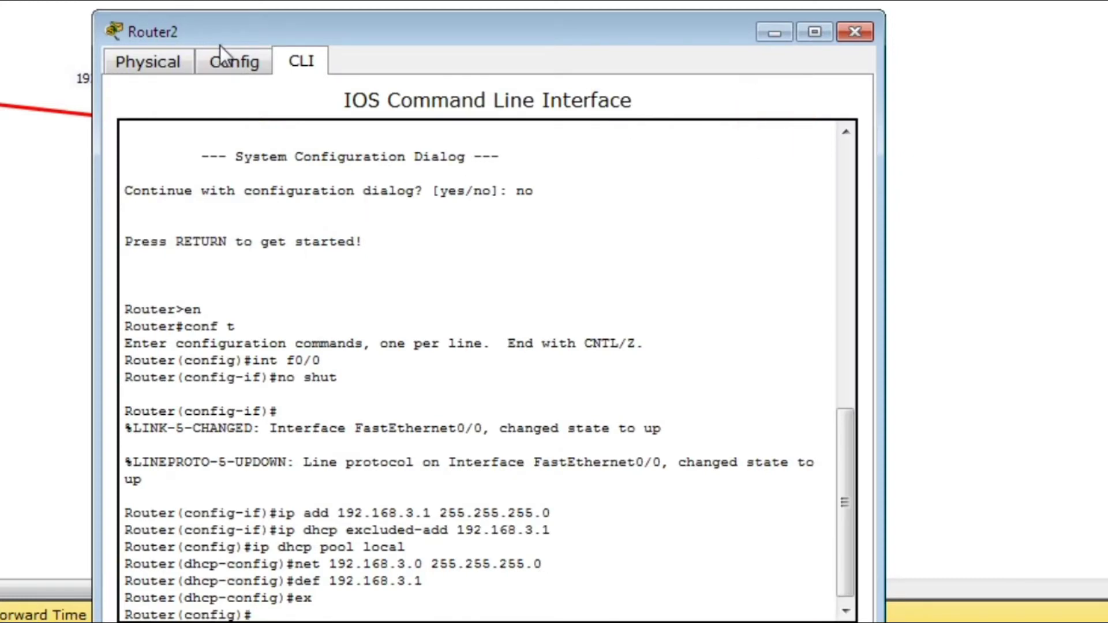
click(240, 62)
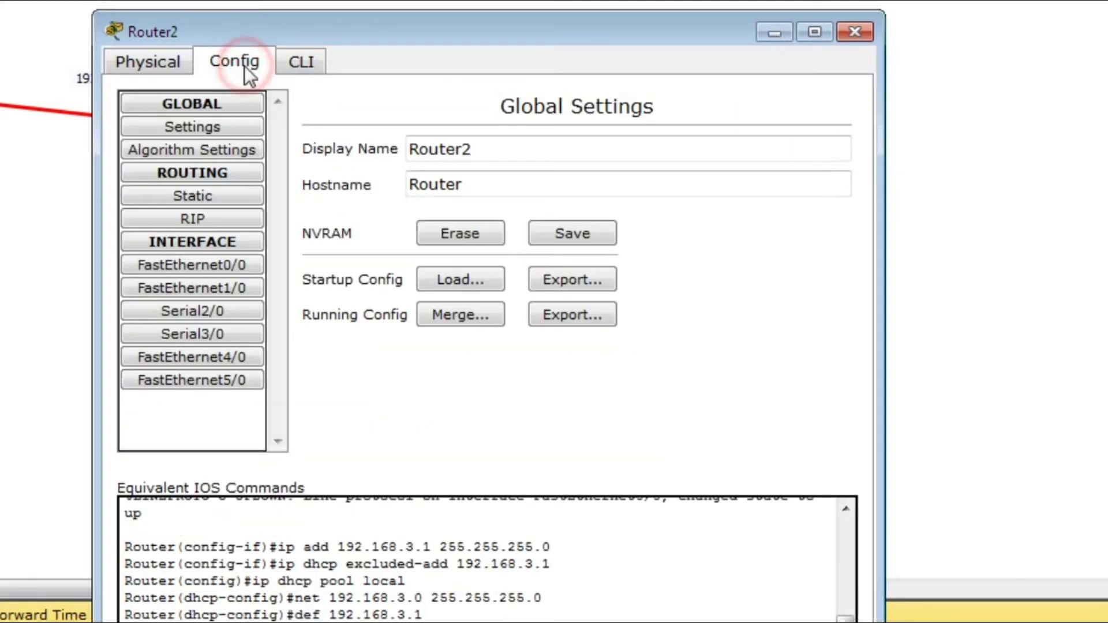
click(205, 315)
click(829, 127)
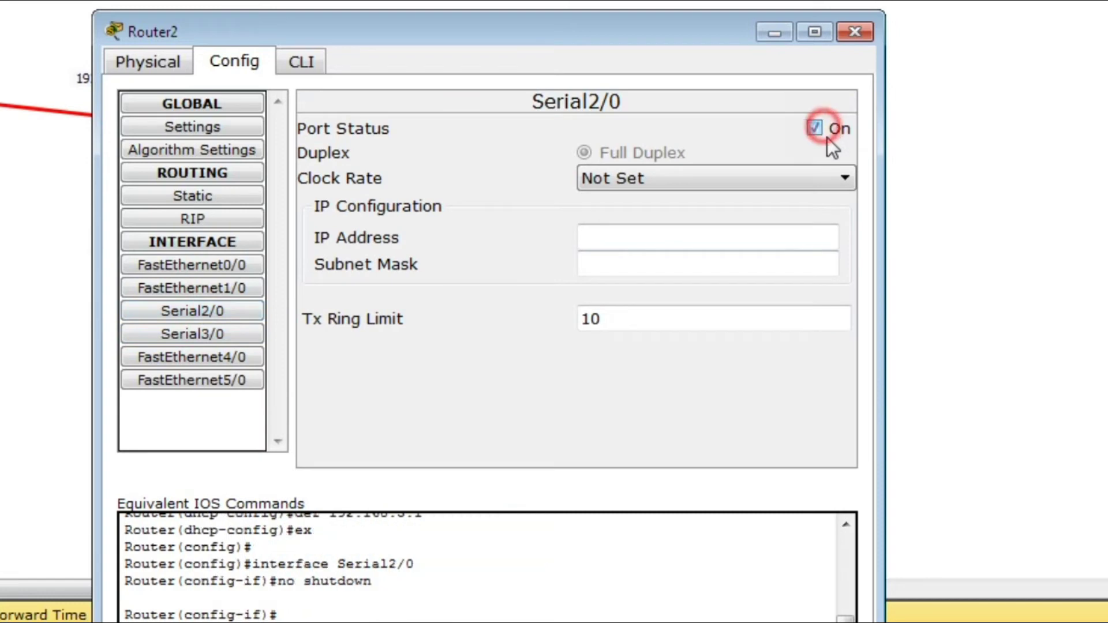
Set Router2's Serial2/0 IP address to 192.168.5.2, fill in its subnet mask, and close the router's window.
click(650, 227)
text(192.16)
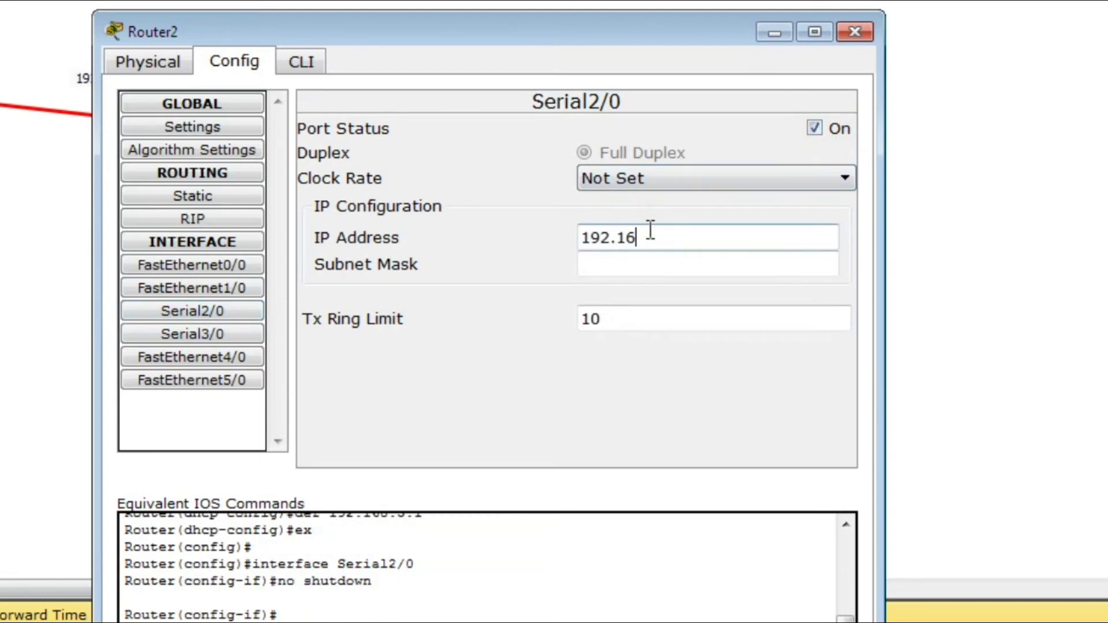
text(8.5.2)
click(630, 266)
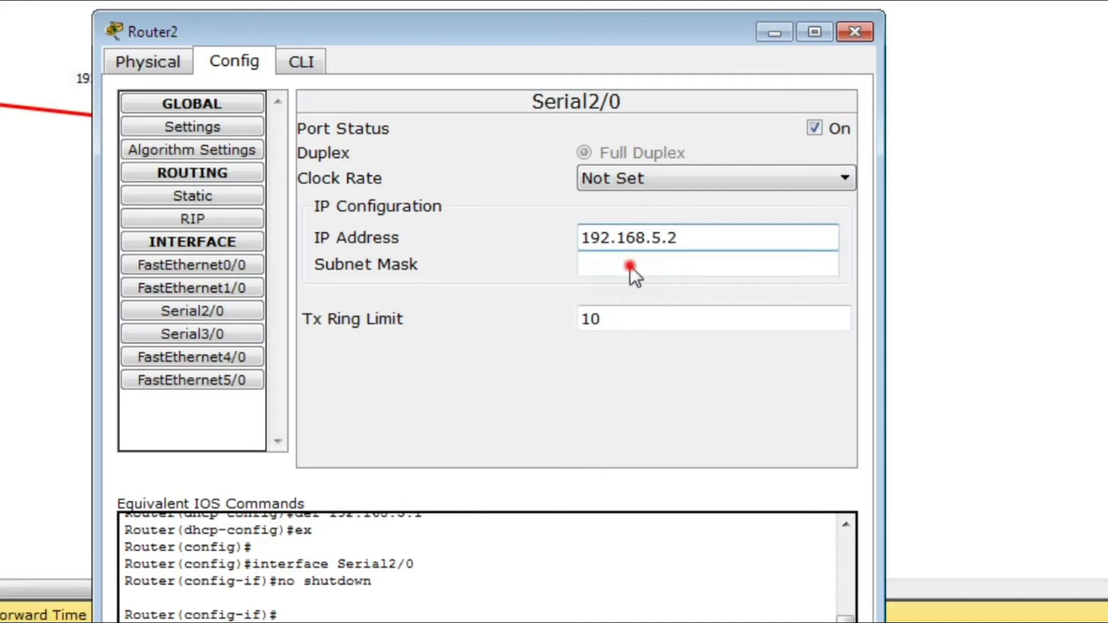
click(855, 32)
click(986, 159)
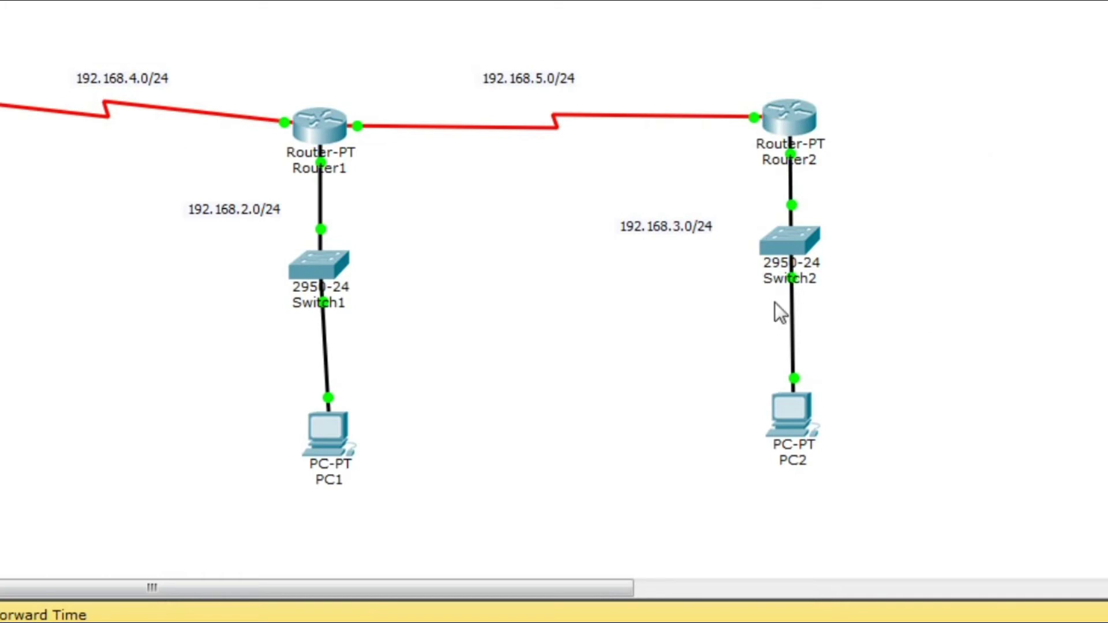
Test connectivity by sending a simple PDU from PC0 to PC1, and delete the test scenario.
click(1100, 301)
click(64, 342)
click(385, 353)
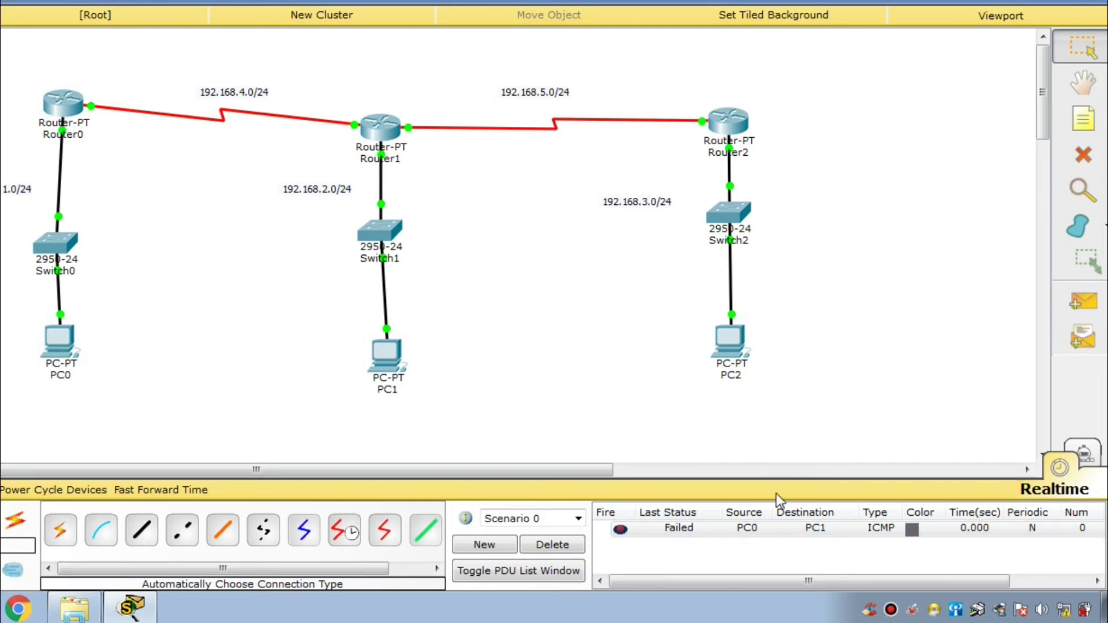
click(620, 531)
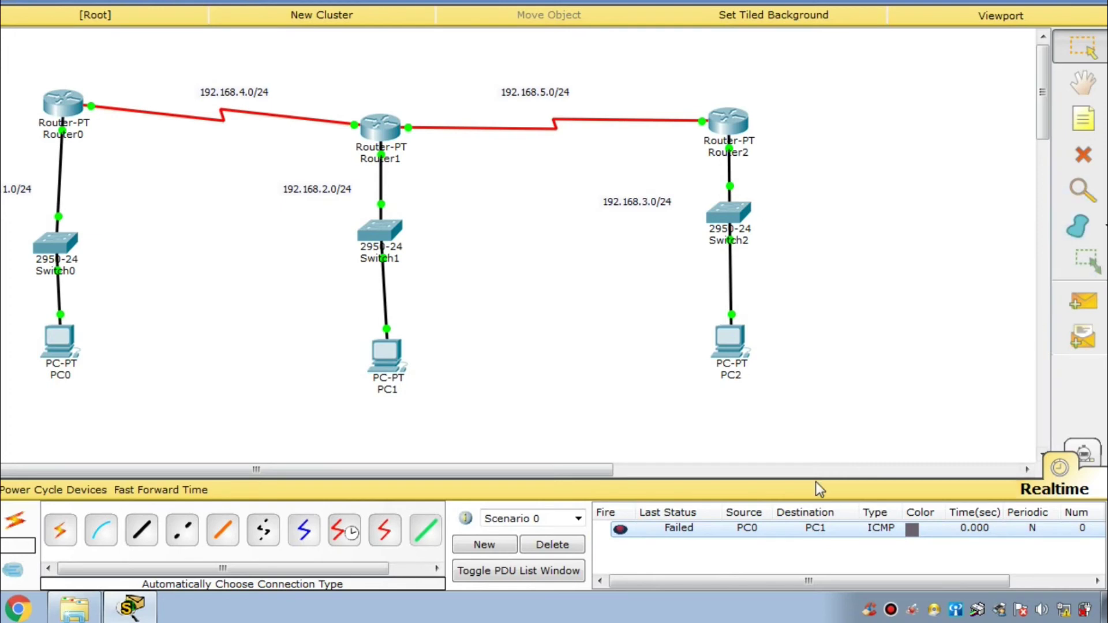
click(564, 545)
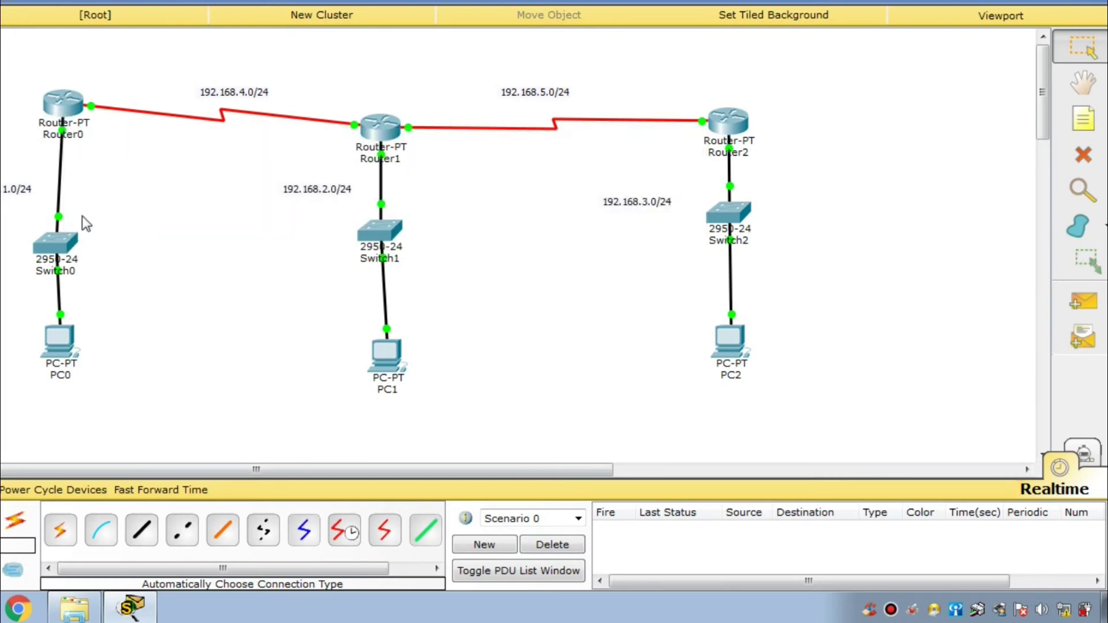
In Router0's command line, leave interface configuration with ex and start OSPF process 1 with router ospf 1.
click(63, 109)
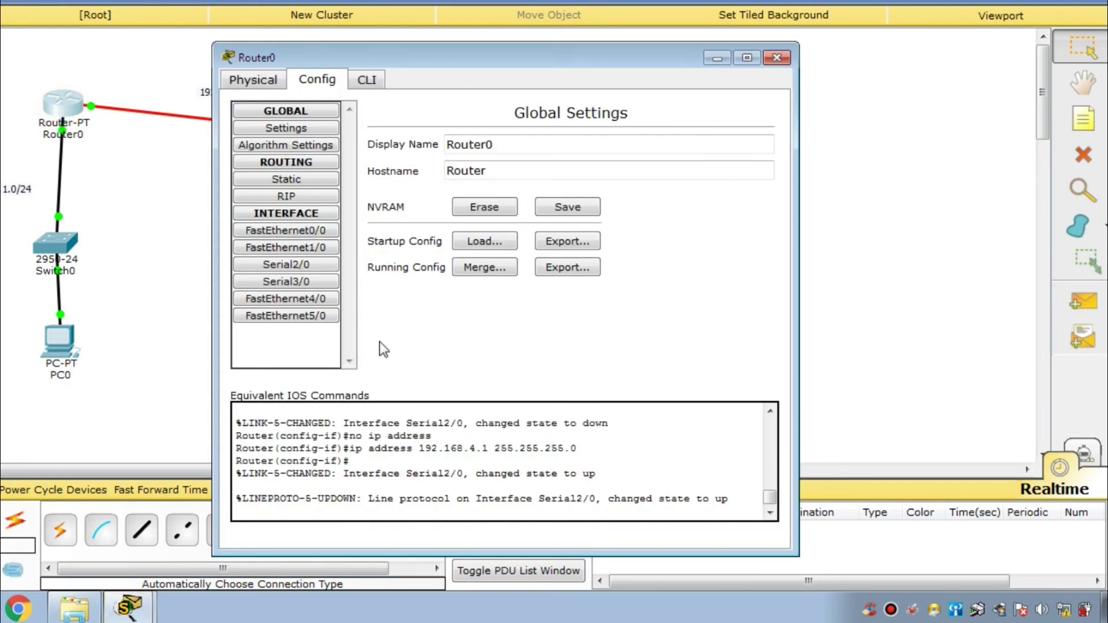
click(368, 79)
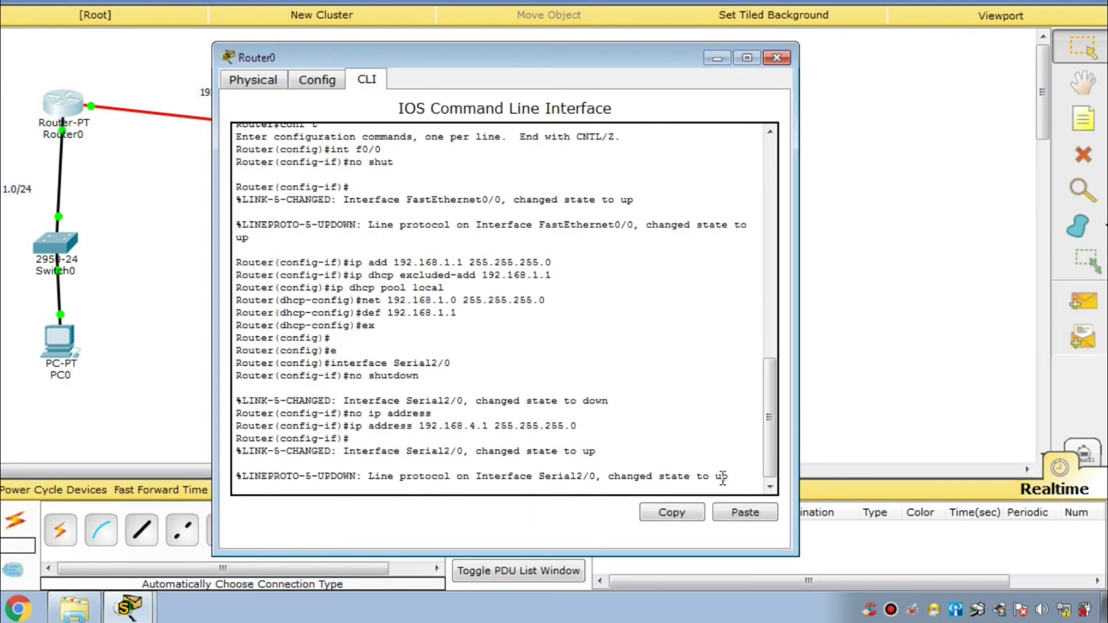
key(Return)
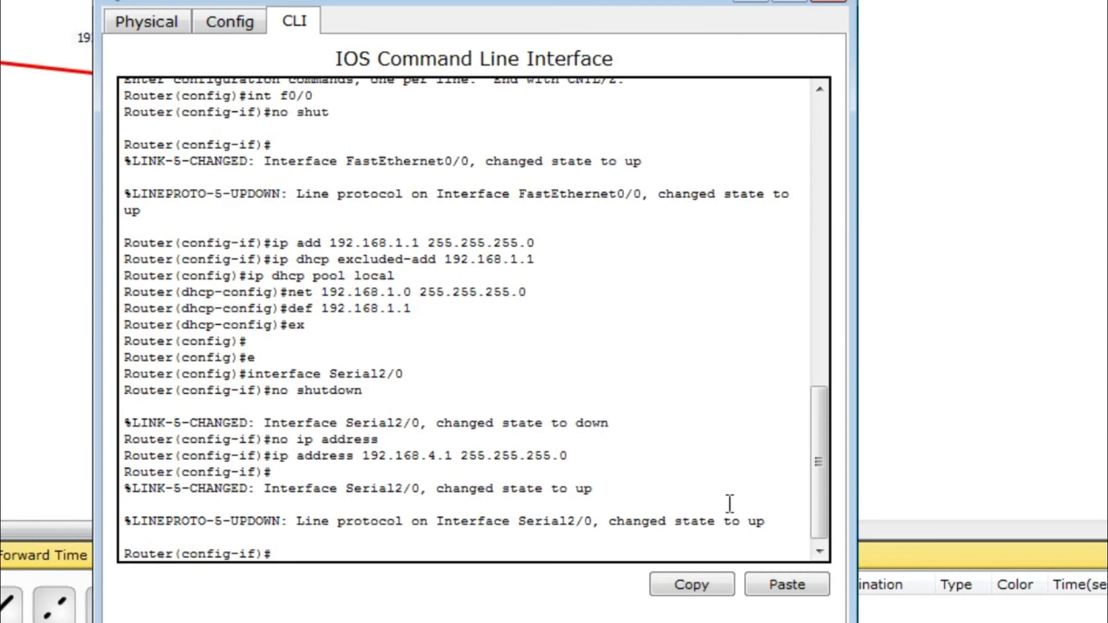
text(ex)
key(Return)
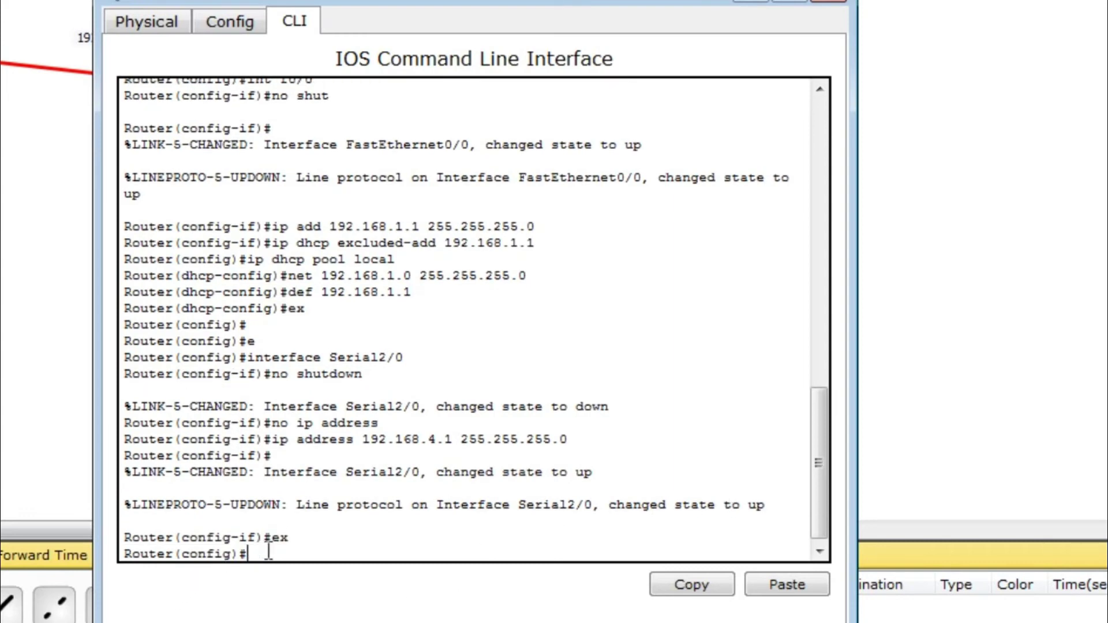
text(router ospf 1)
key(Return)
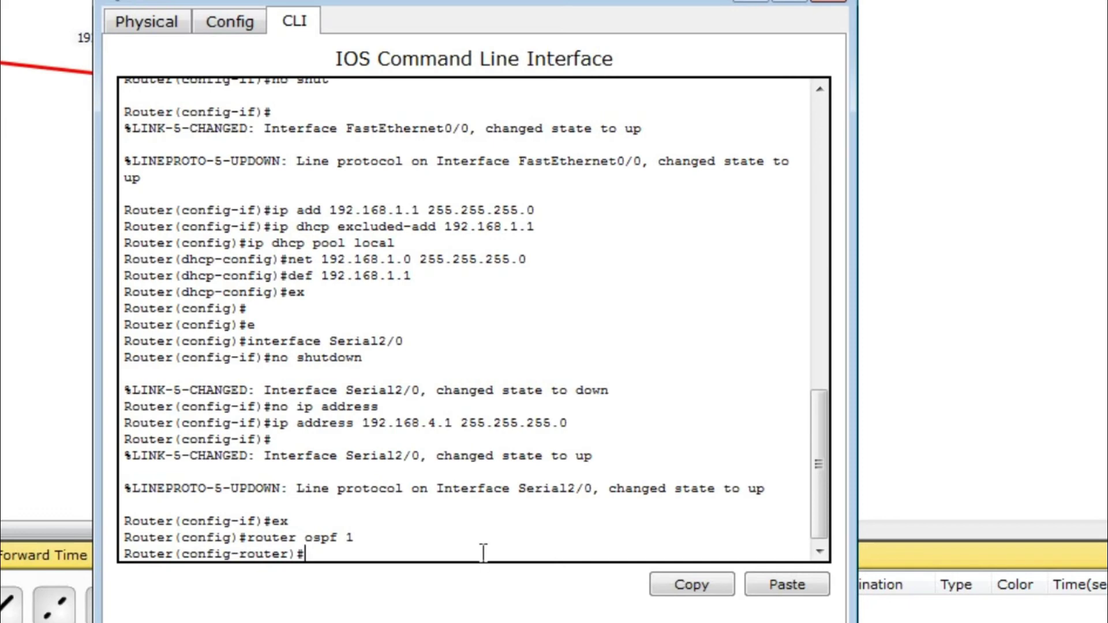
Advertise Router0's LAN in OSPF with net 192.168.1.0 0.0.0.255 area 1.
text(net)
text(192.168.1.)
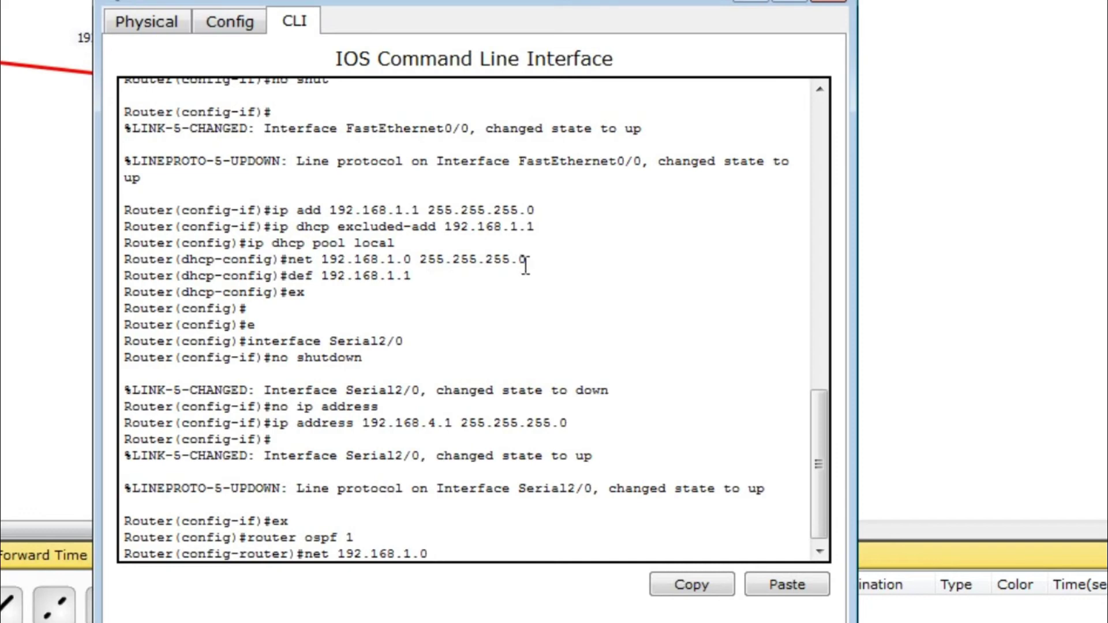
text(0.0.0.255 area 1)
key(Return)
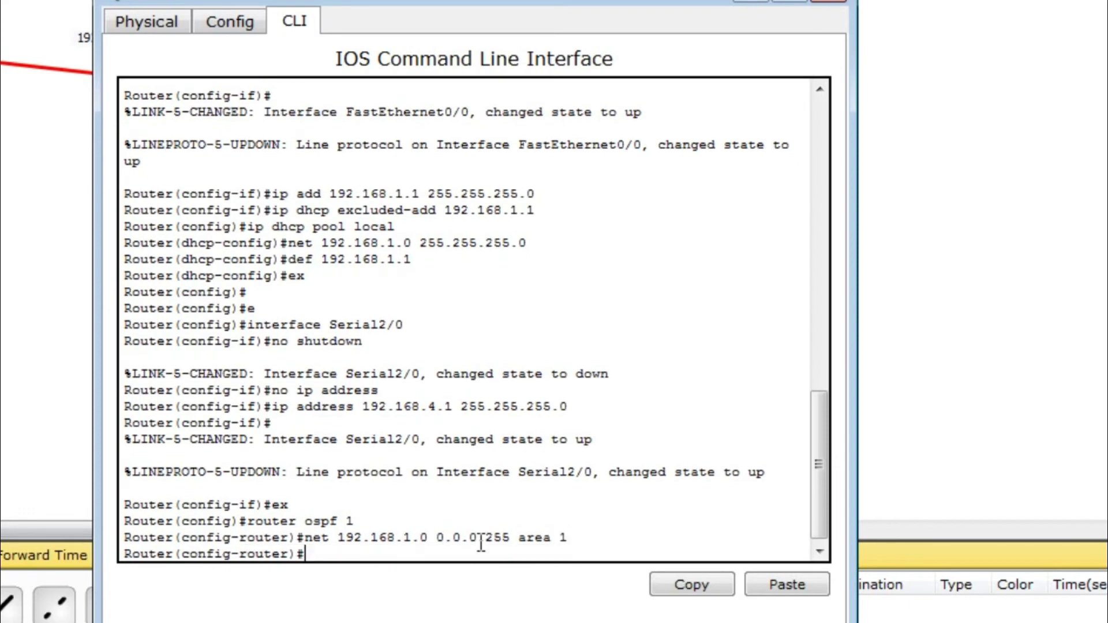
Check the topology's subnets and advertise Router0's serial network in OSPF by reusing the previous command as net 192.168.4.0 0.0.0.255 area 1.
key(Up)
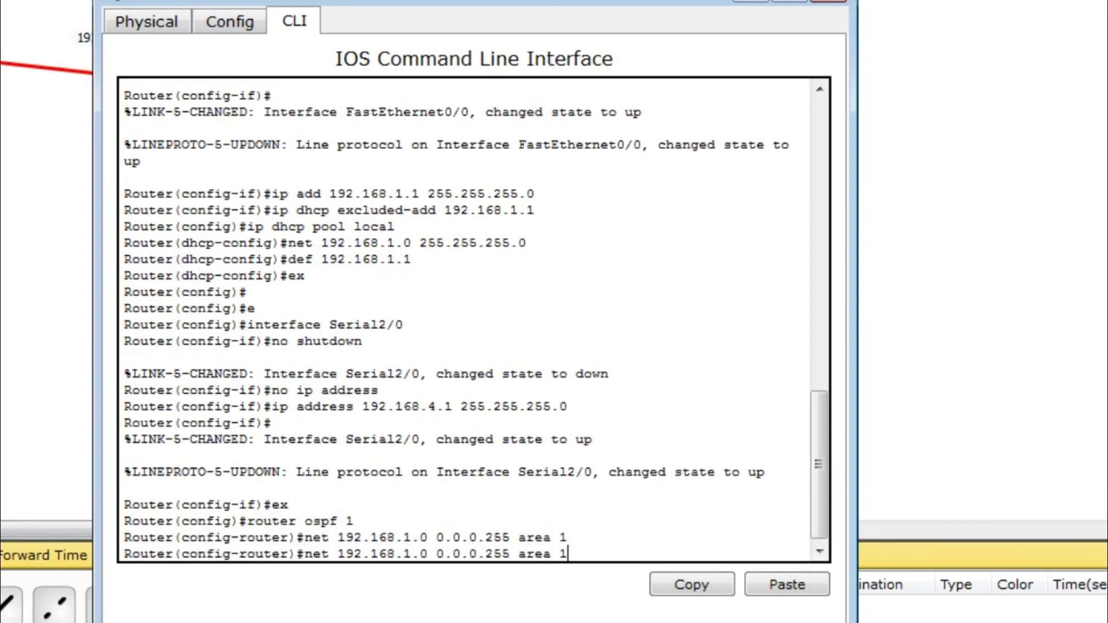
click(1, 232)
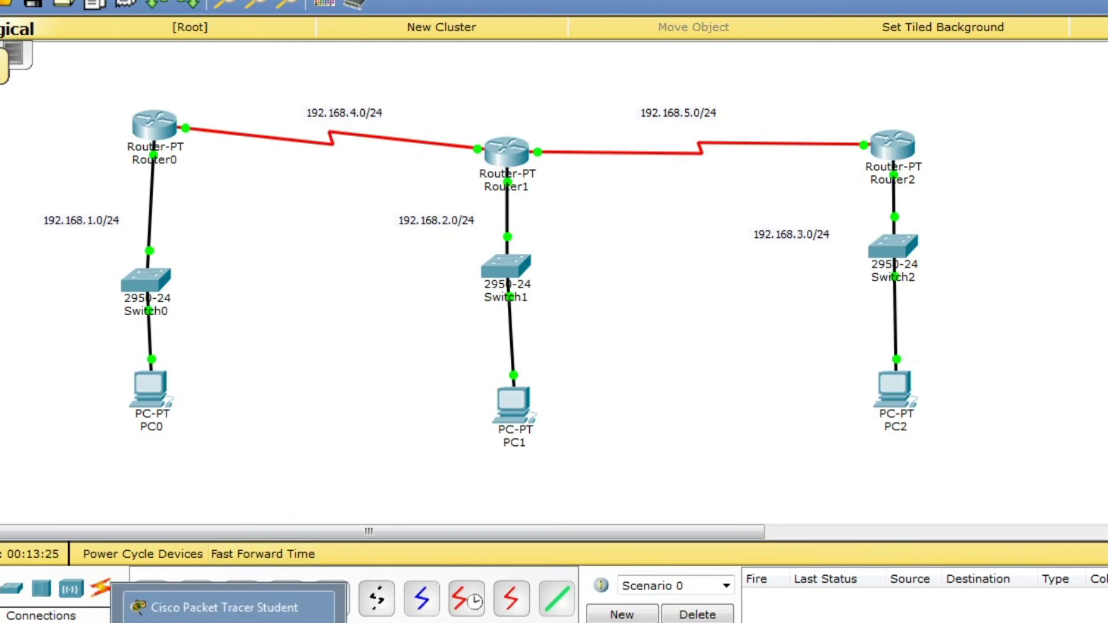
click(225, 608)
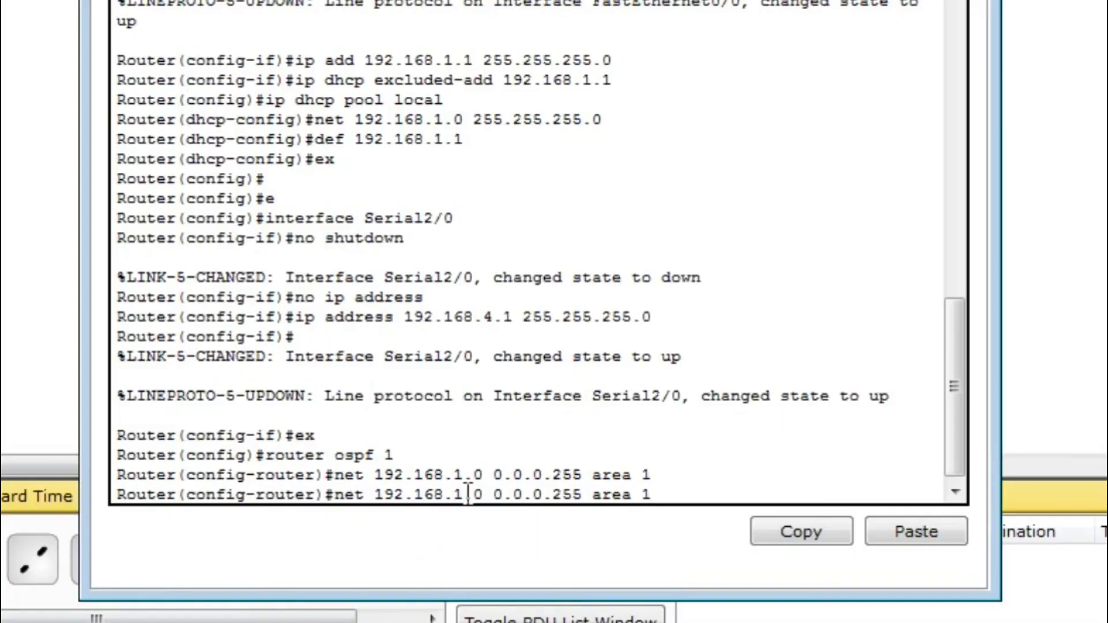
click(468, 494)
key(BackSpace)
text(4)
key(BackSpace)
key(Left)
key(Left)
key(Left)
key(Left)
key(Left)
key(Left)
key(Left)
key(Left)
key(Left)
key(Left)
key(Left)
key(Left)
key(Left)
key(Left)
key(Left)
key(Left)
key(Left)
key(Left)
key(BackSpace)
text(4)
click(655, 494)
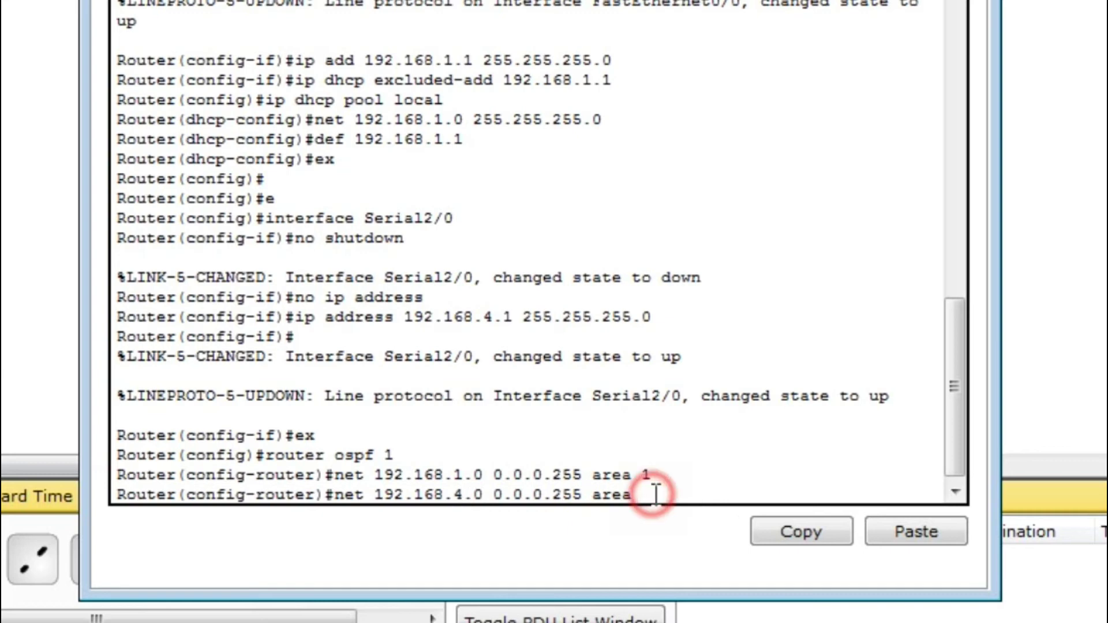
text(1)
key(BackSpace)
key(Right)
key(Right)
key(Right)
key(Right)
key(Right)
key(Right)
key(Right)
key(Right)
key(Right)
text(1)
key(Return)
Exit OSPF configuration on Router0 with ex and close the router's window.
text(ex)
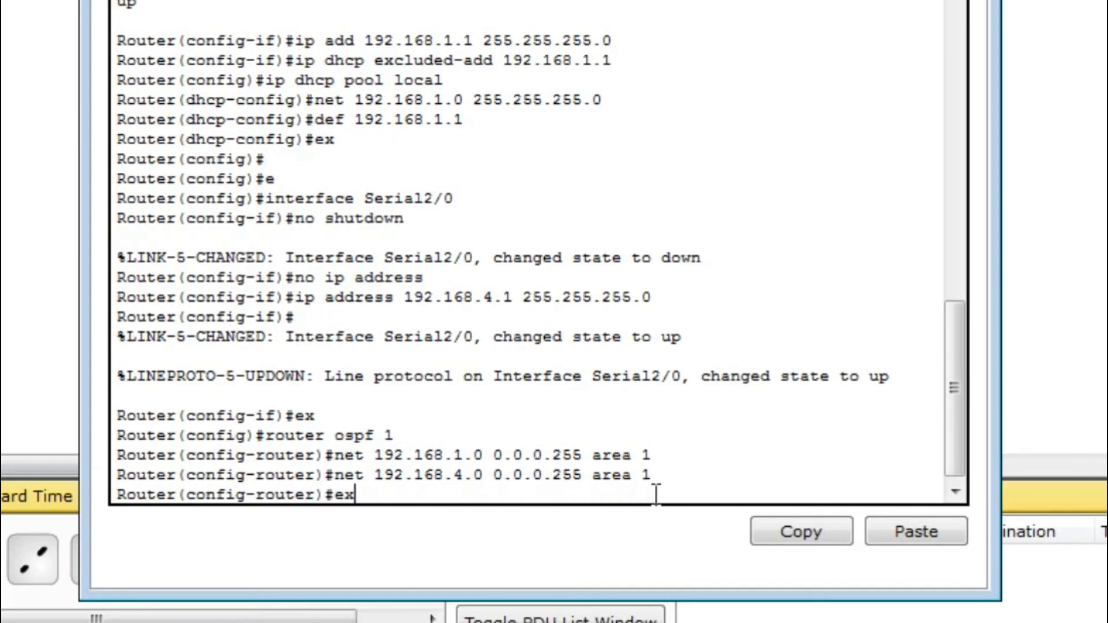
key(Return)
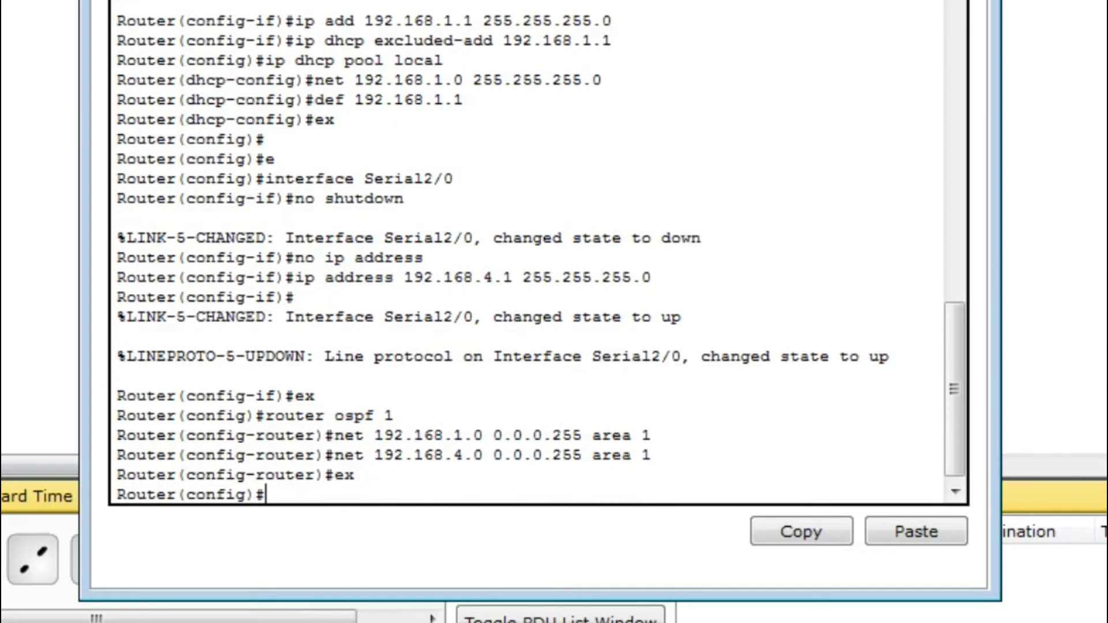
key(alt+F4)
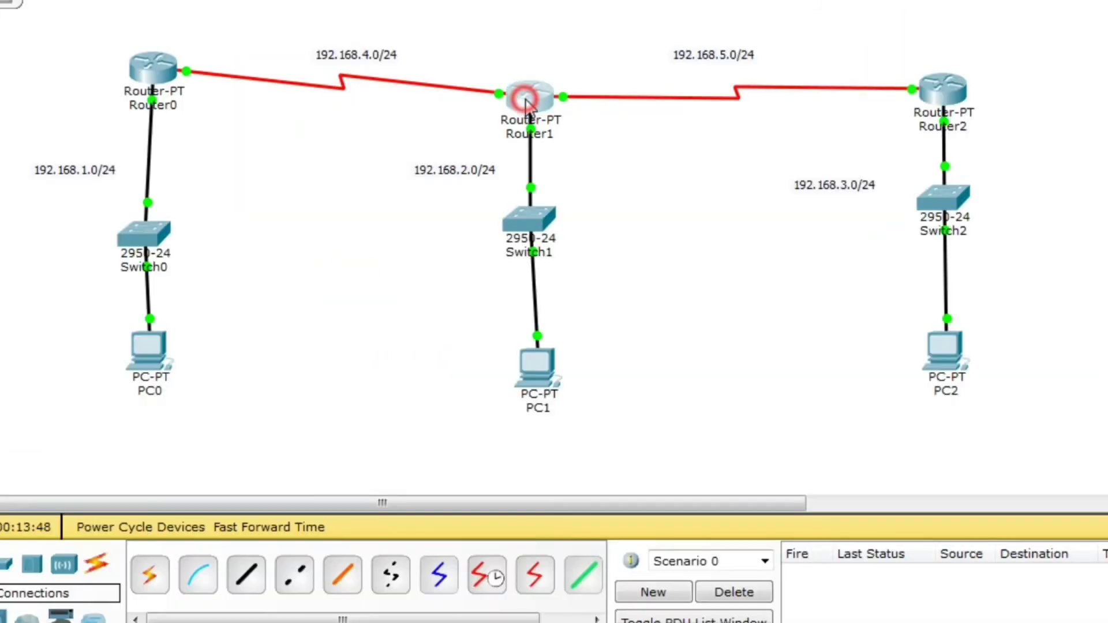
Open Router1, check the subnets on its serial links in the topology, and bring up its command line.
click(526, 100)
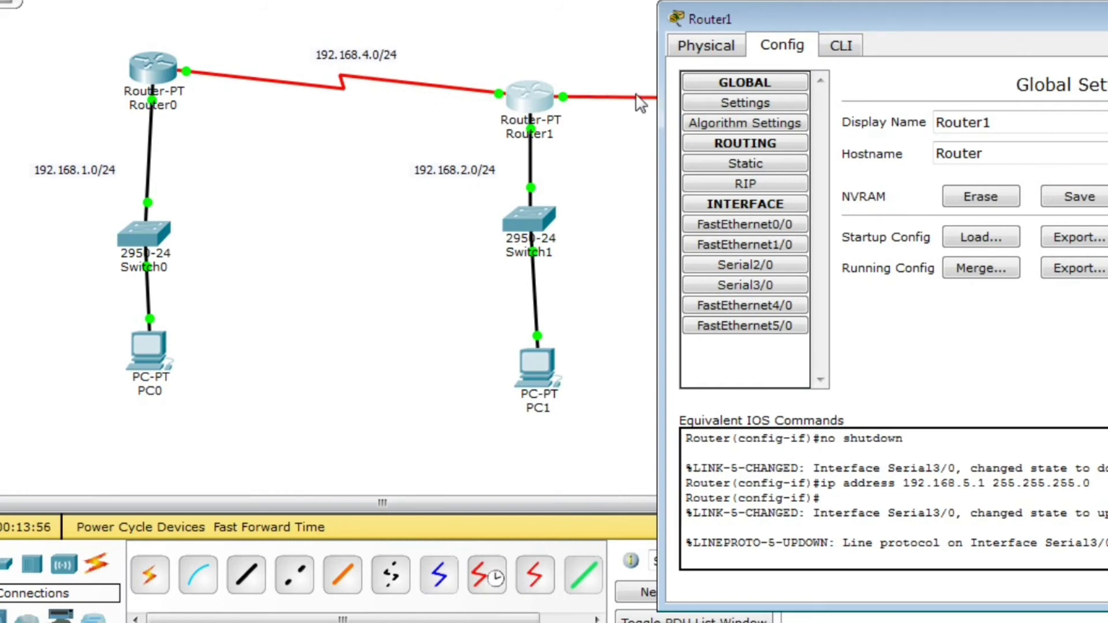
click(682, 134)
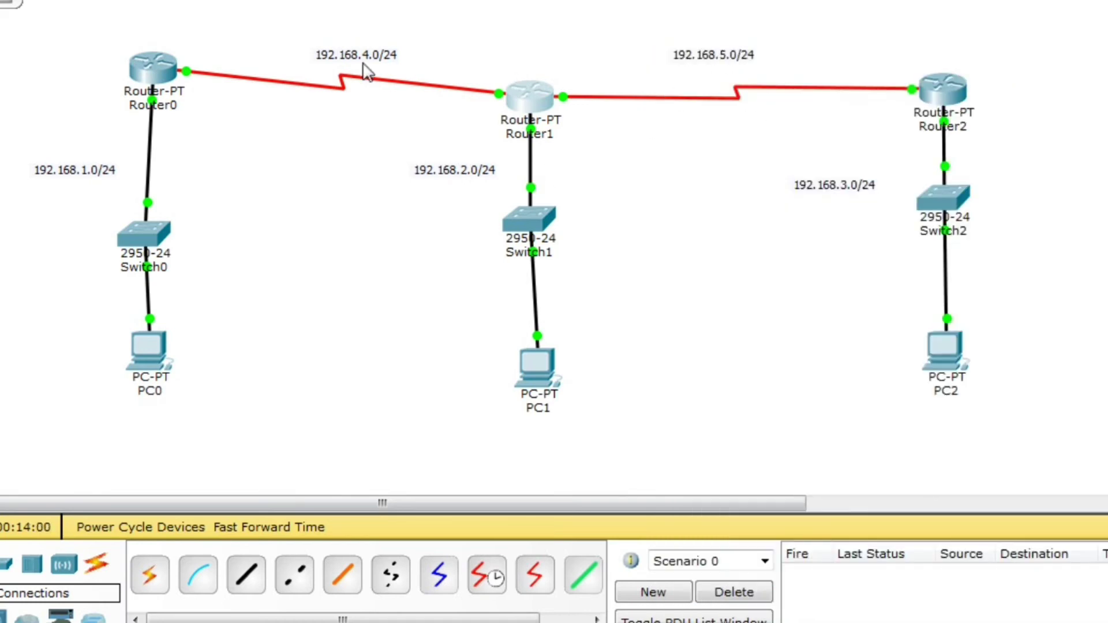
mouse_move(665, 81)
mouse_down()
mouse_move(341, 604)
mouse_move(341, 622)
mouse_up()
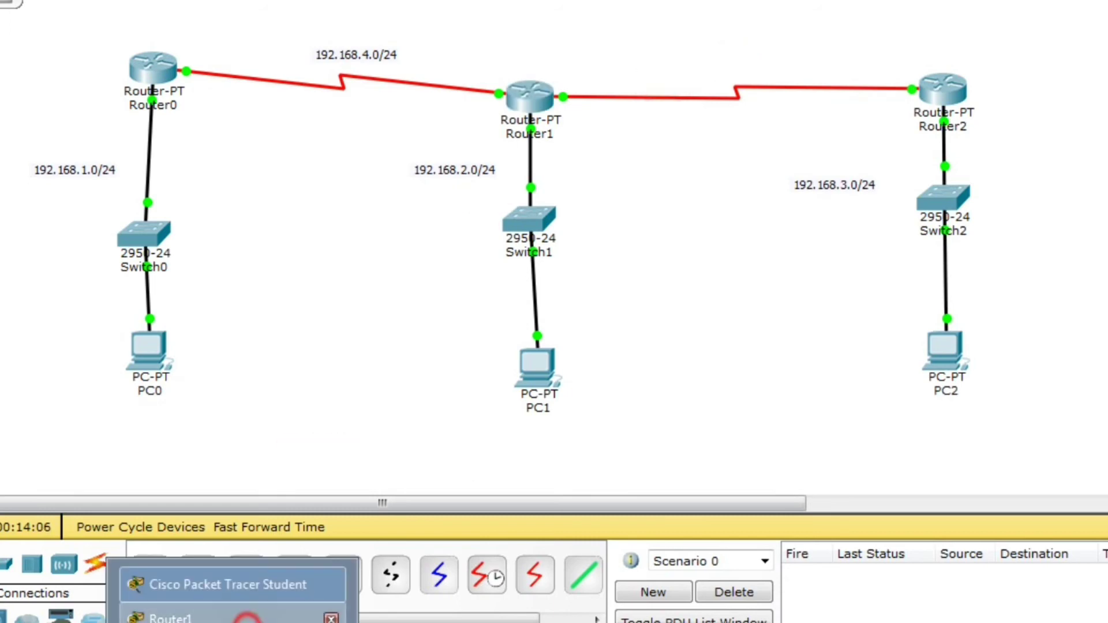
click(324, 615)
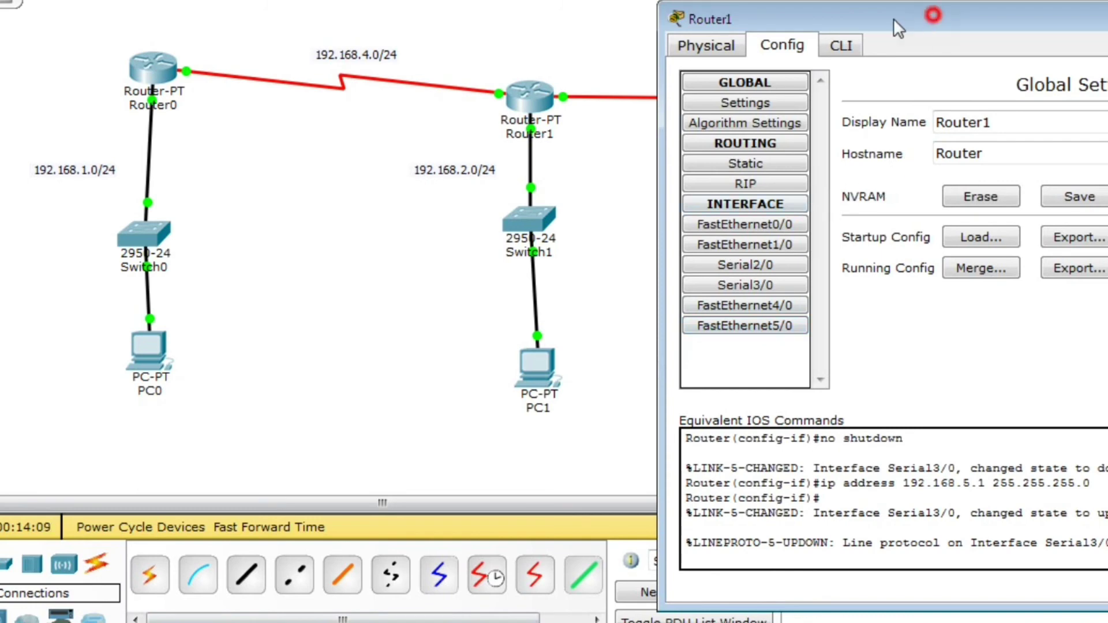
drag(910, 15, 711, 26)
click(617, 56)
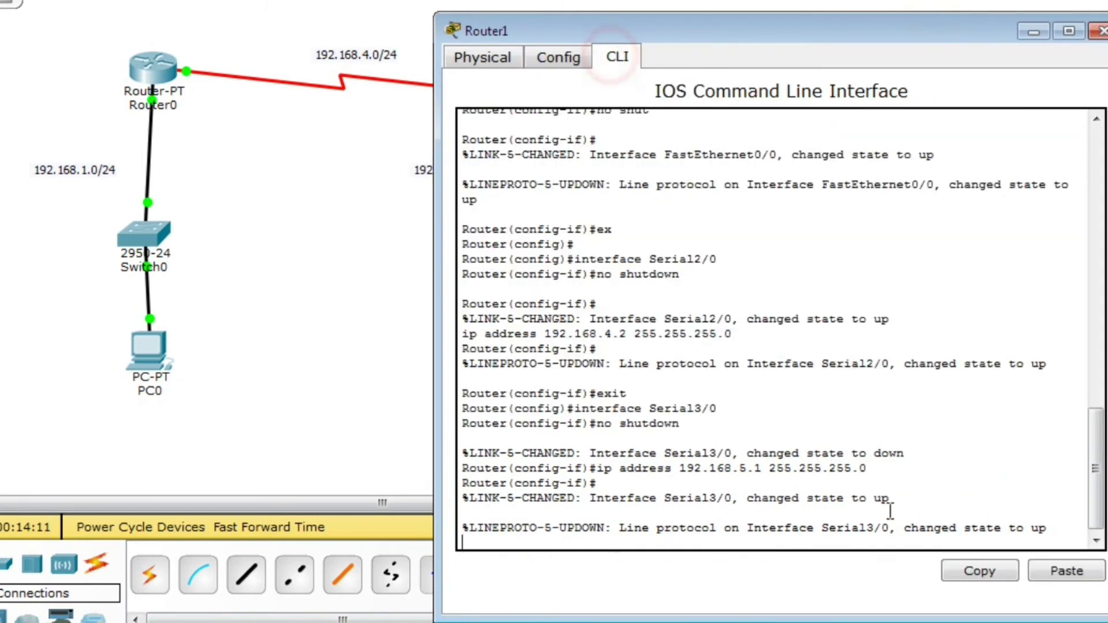
Leave interface configuration on Router1 with ex and start OSPF process 1 with router ospf 1.
key(Return)
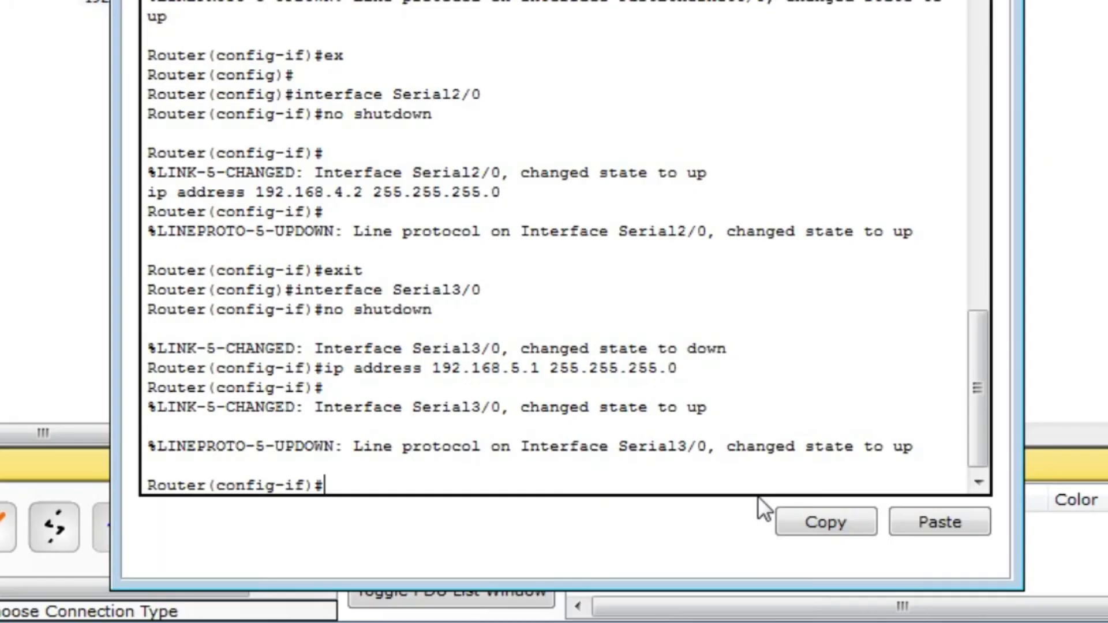
text(ex)
key(Return)
text(rou)
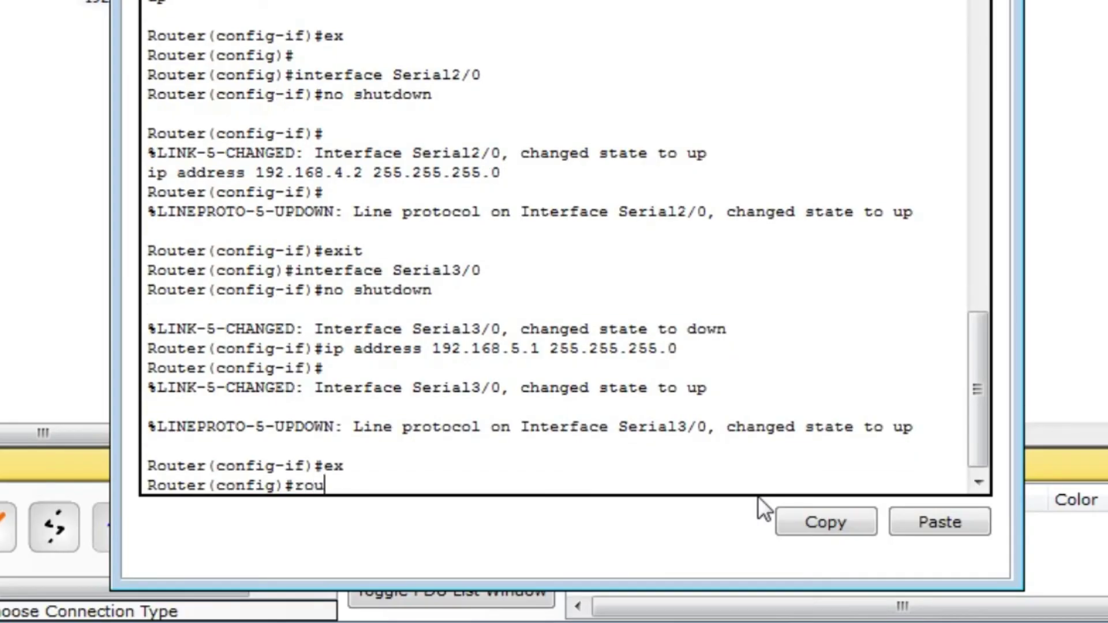
text(ter ospf)
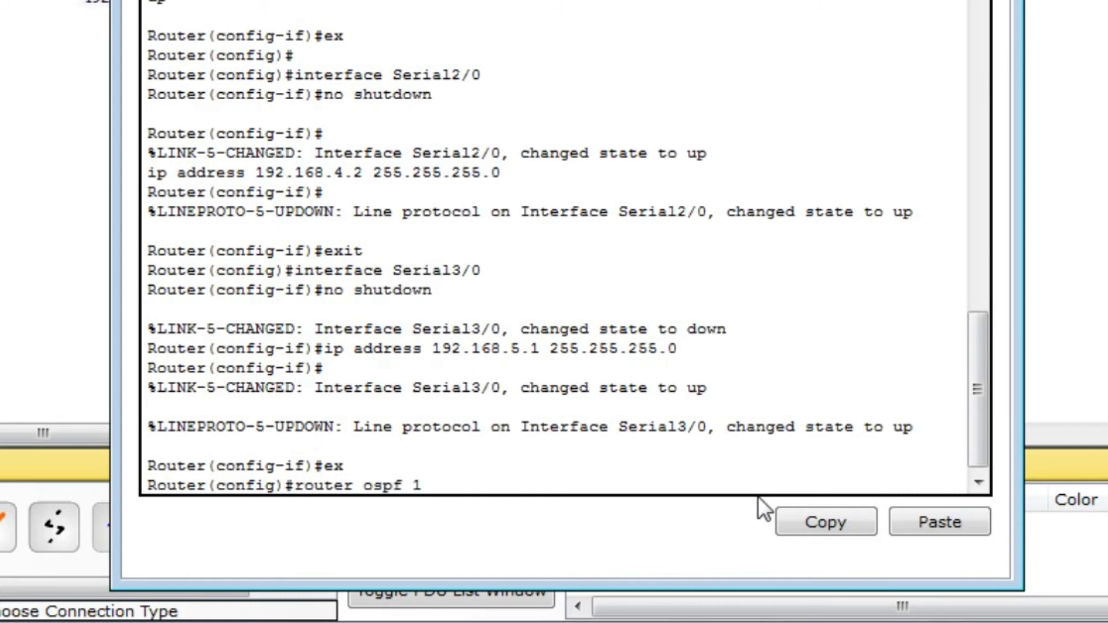
text( 1)
key(Return)
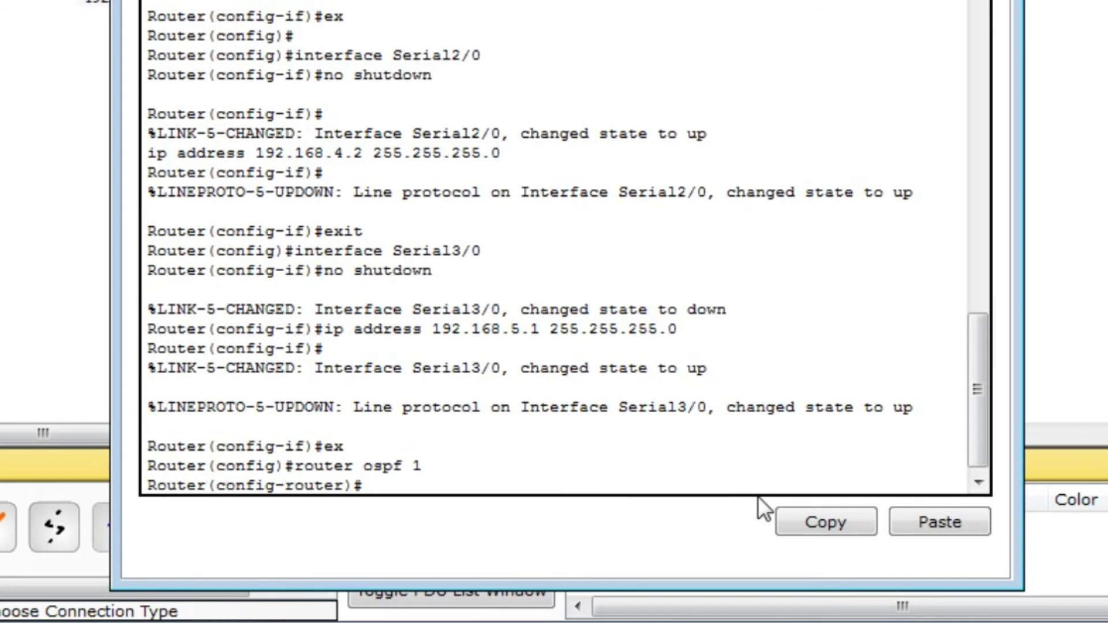
Advertise Router1's LAN in OSPF with net 192.168.2.0 0.0.0.255 area 1.
text(net 192.168.2.0)
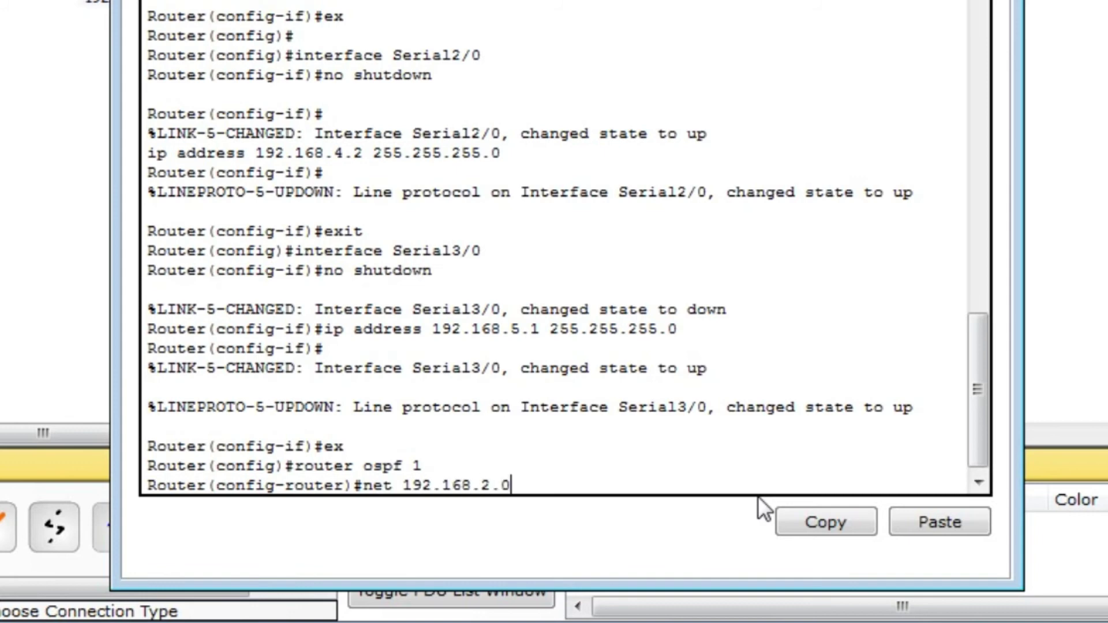
text( 0.0.0.255 area )
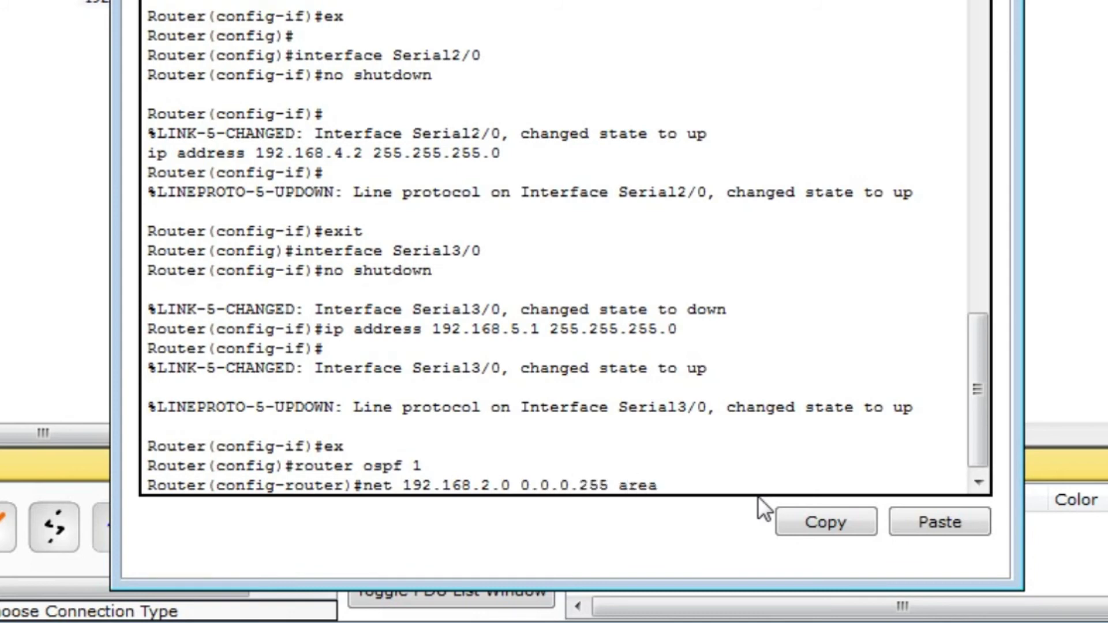
text(1)
key(Return)
Advertise the Router0–Router1 serial network on Router1 by reusing the previous command as net 192.168.4.0 0.0.0.255 area 1.
key(Up)
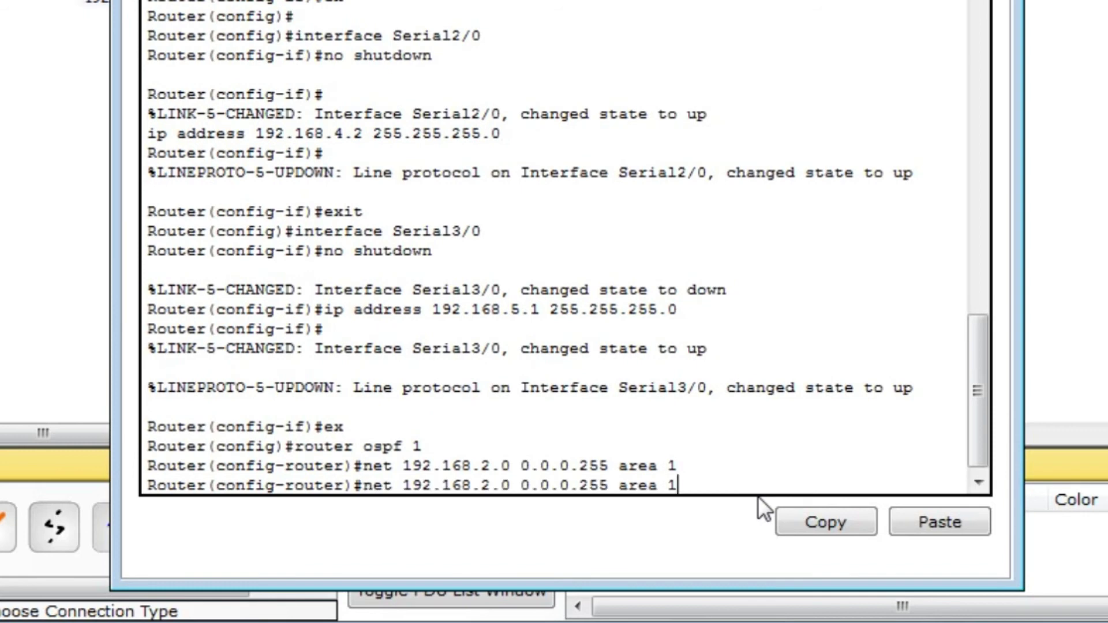
key(Left)
key(Left)
key(Left)
key(Left)
key(Left)
key(Left)
key(Left)
key(Left)
key(BackSpace)
text(4)
key(Right)
key(Right)
key(Right)
key(Right)
key(Right)
key(Right)
key(Right)
key(Right)
key(Right)
key(Right)
key(Right)
key(Right)
key(Right)
key(Right)
key(Right)
key(Right)
key(Right)
key(Right)
key(Return)
Advertise the Router1–Router2 serial network on Router1 by reusing the previous command as net 192.168.5.0 0.0.0.255 area 1.
key(Up)
key(Left)
key(Left)
key(Left)
key(Left)
key(Left)
key(Left)
key(Left)
key(Left)
key(Left)
key(Left)
key(Left)
key(Left)
key(Left)
key(Left)
key(Left)
key(Left)
key(Left)
key(Left)
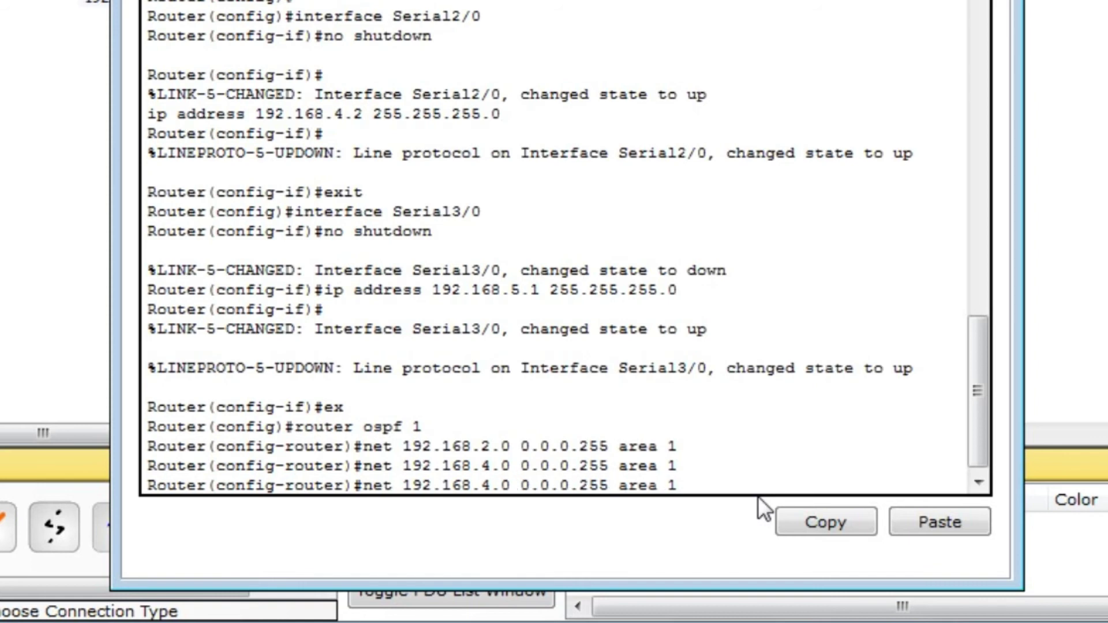
key(BackSpace)
text(5)
key(Return)
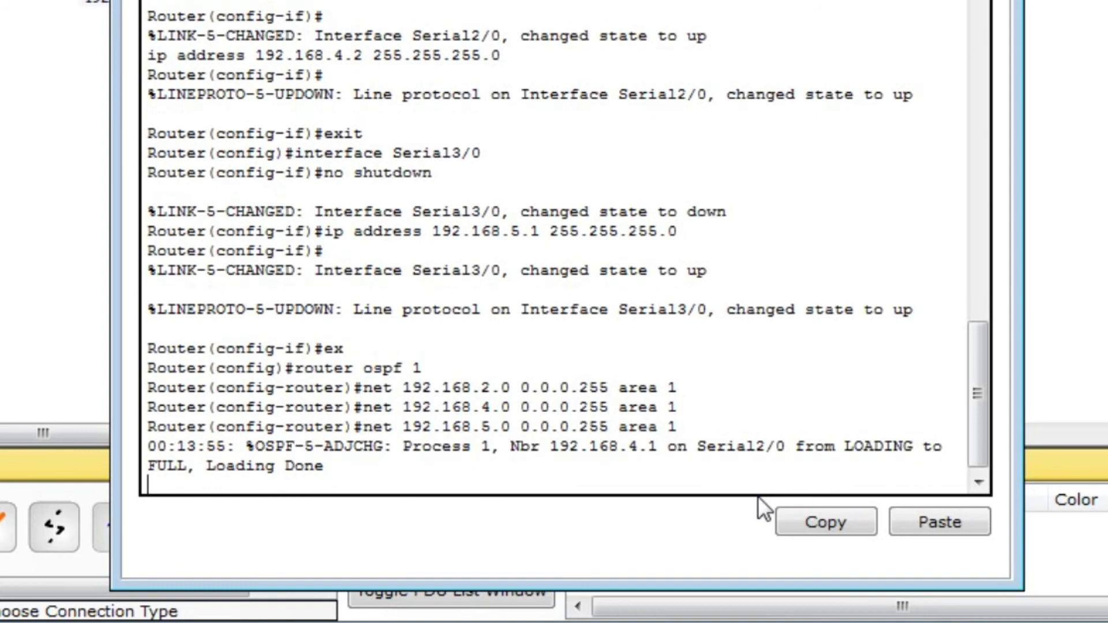
Exit OSPF configuration on Router1 with ex and close the router's window.
key(Return)
text(ex)
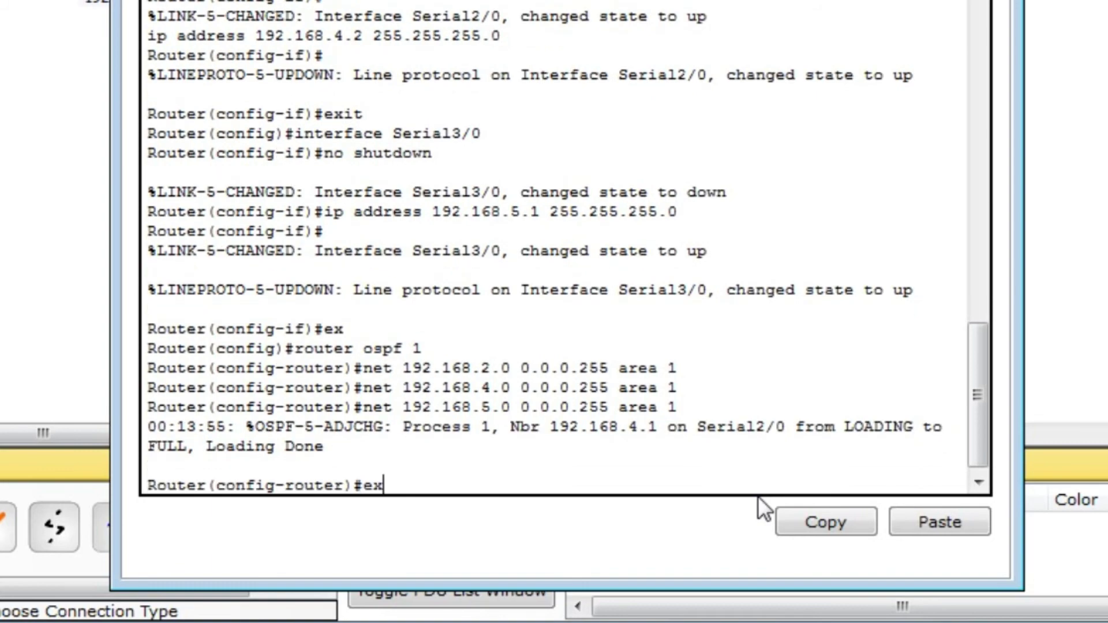
key(Return)
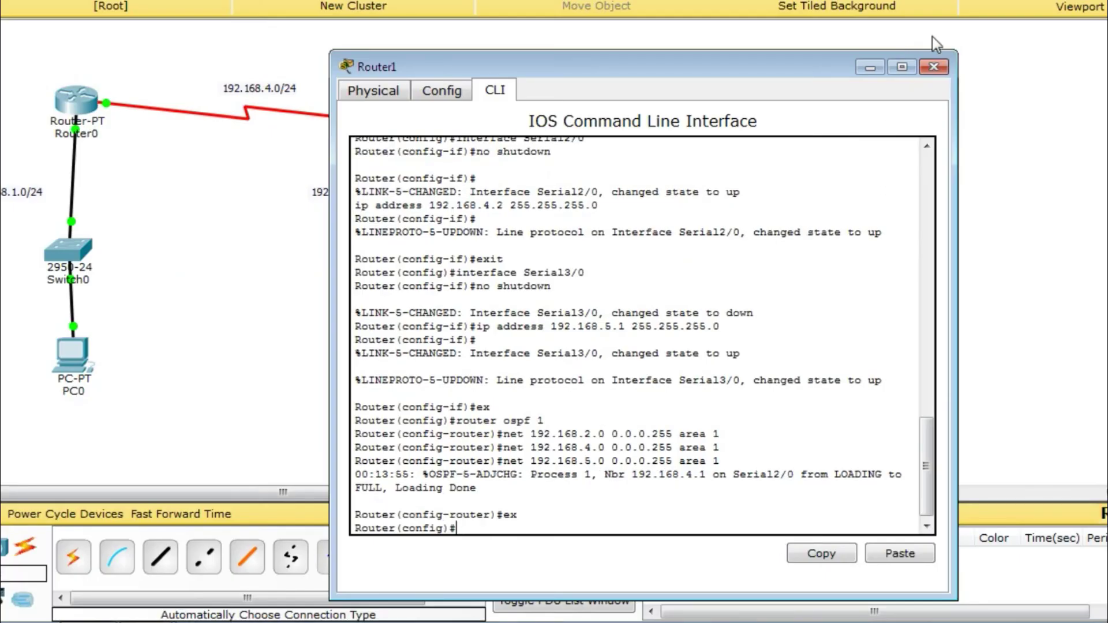
click(934, 67)
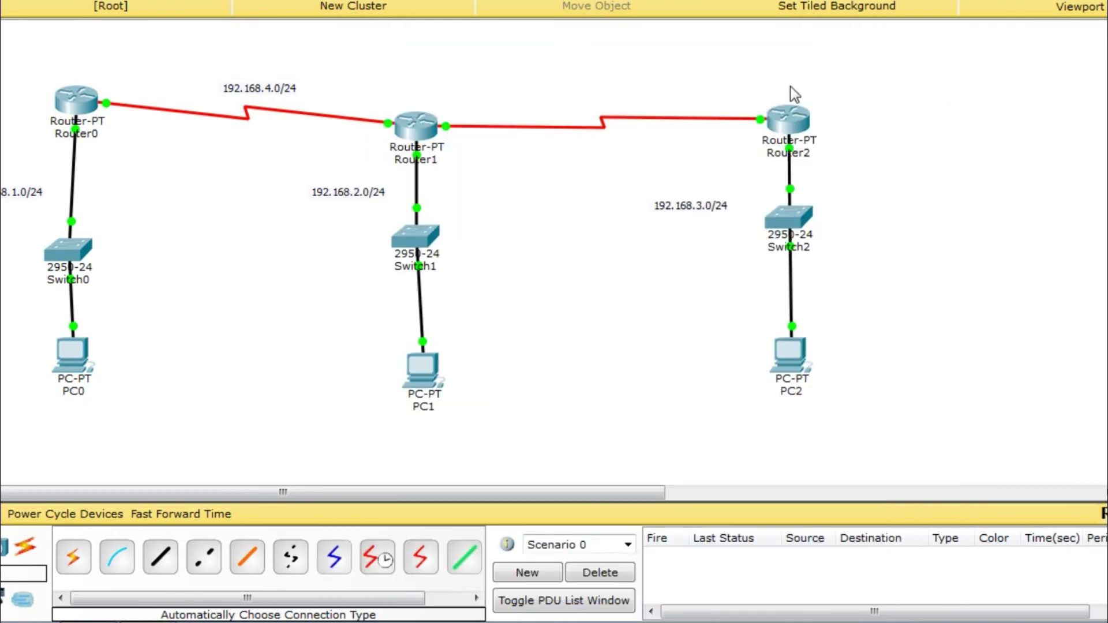
In Router2's command line, leave interface configuration with ex and start OSPF process 1 with router ospf 1.
click(791, 119)
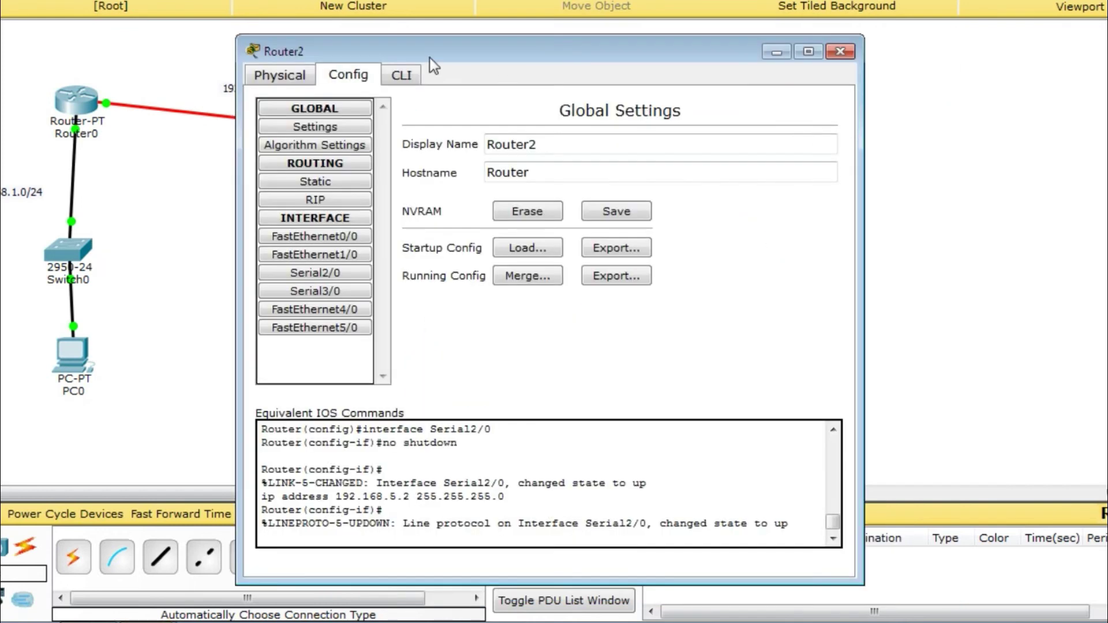
click(401, 75)
drag(619, 459, 505, 472)
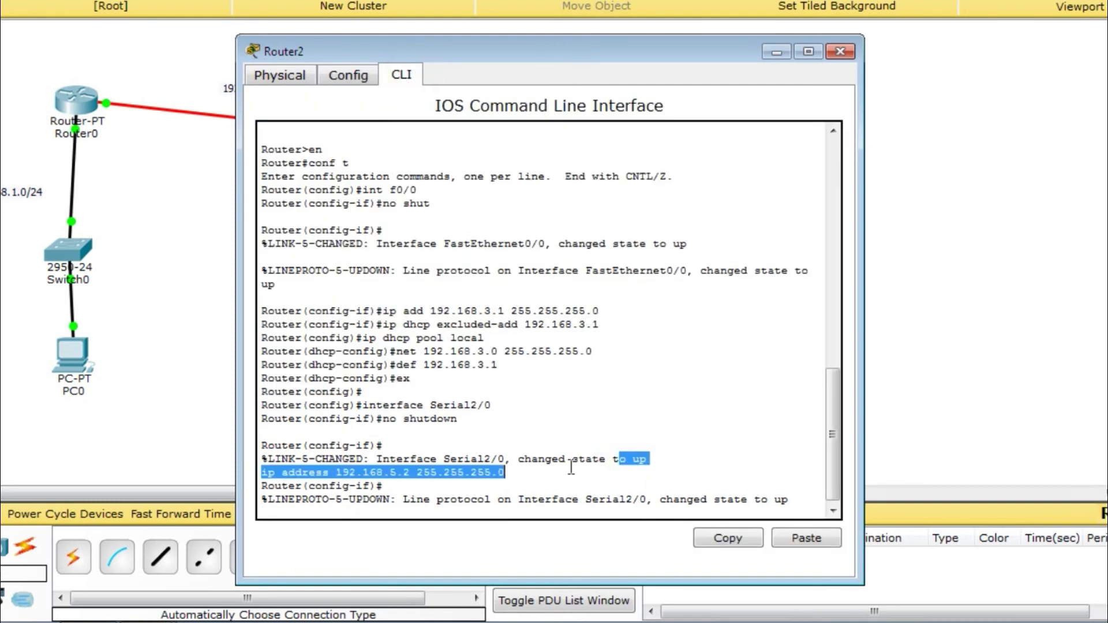
click(784, 505)
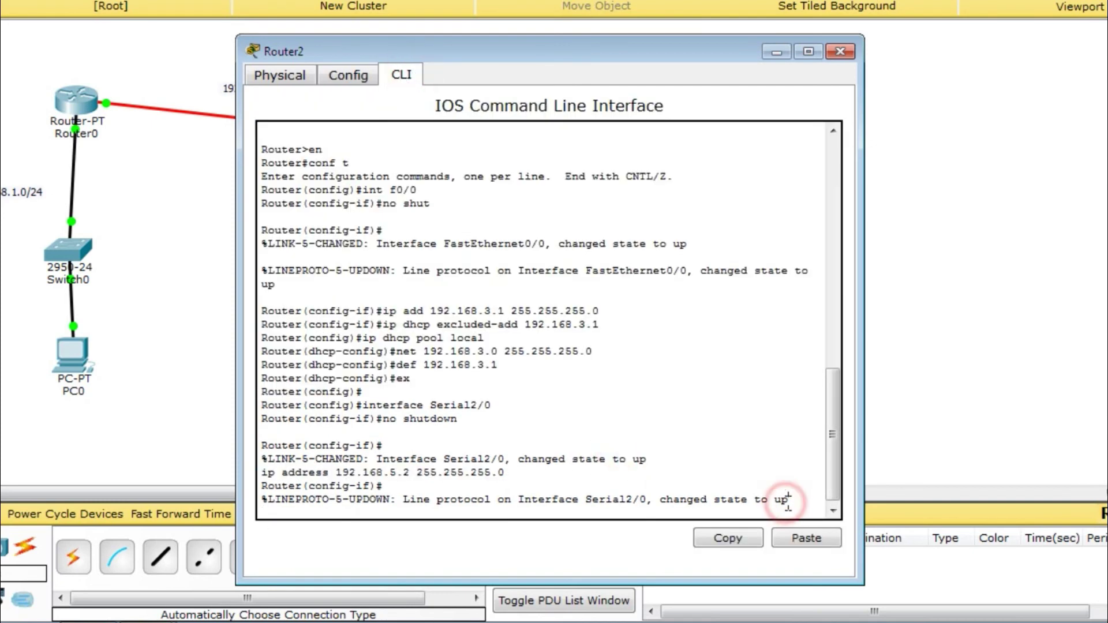
key(Return)
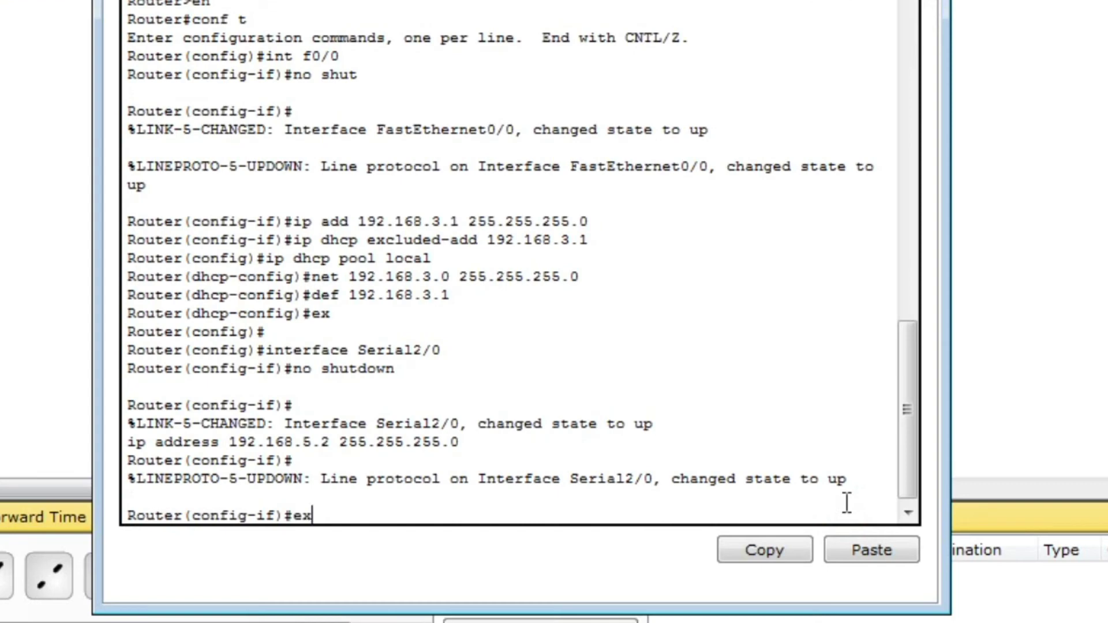
text(ex)
key(Return)
text(router)
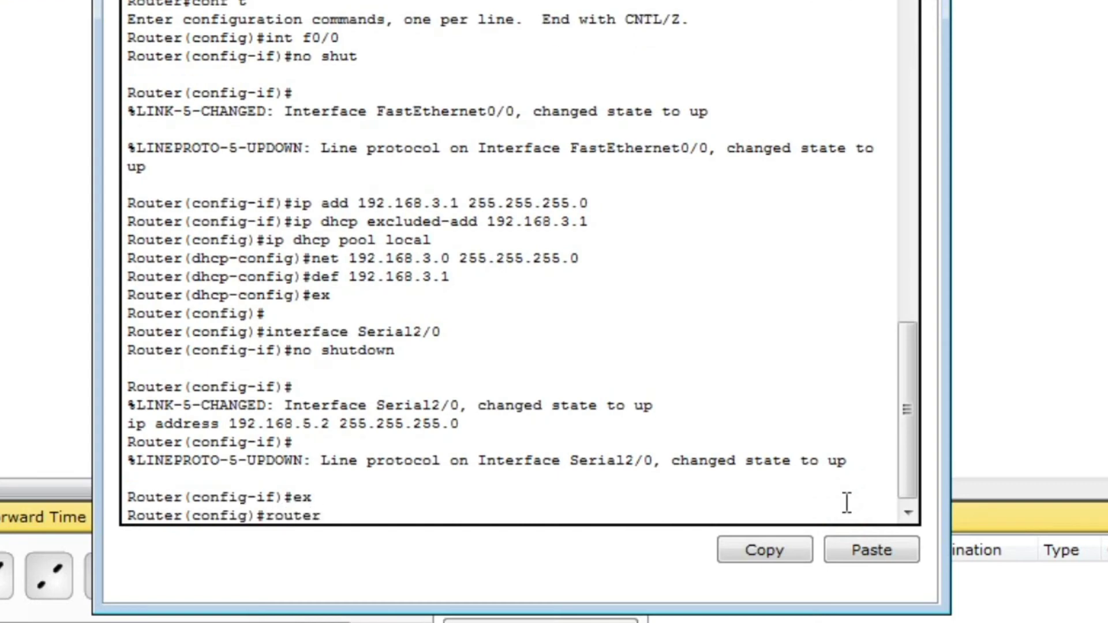
text( ospf 1)
key(Return)
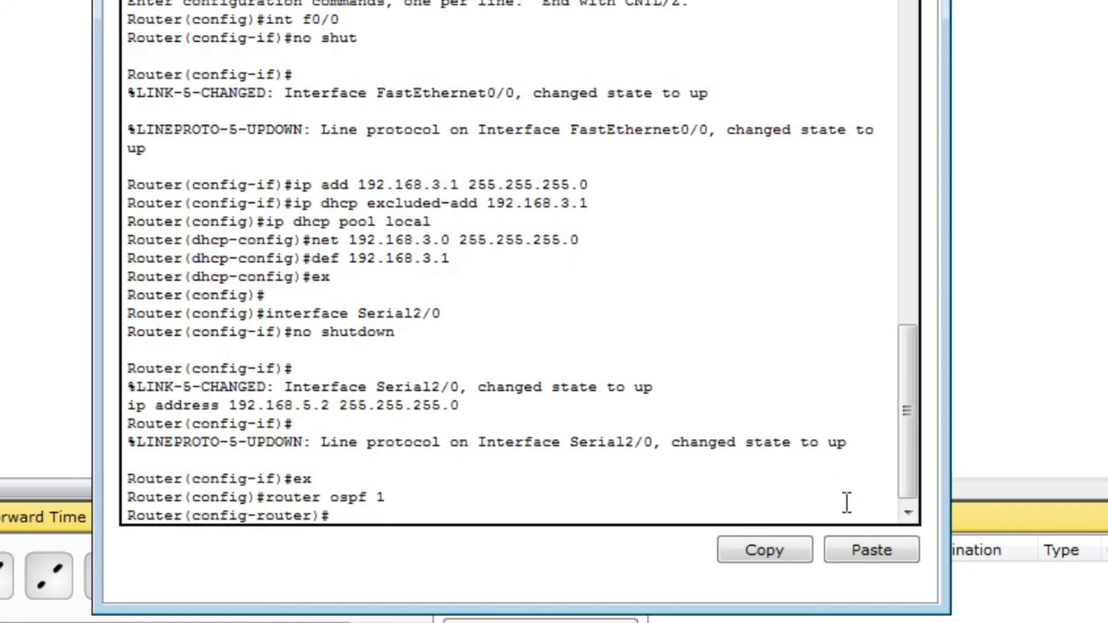
text(ne)
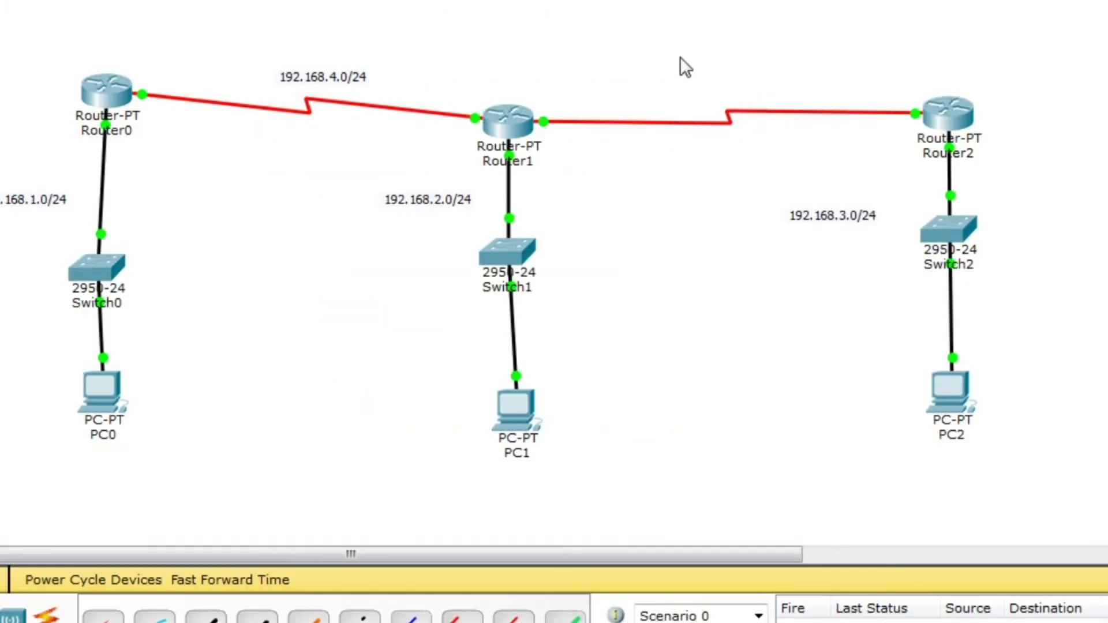
Place a 192.168.5.0/24 note above the serial link between Router1 and Router2 in the topology.
double_click(818, 220)
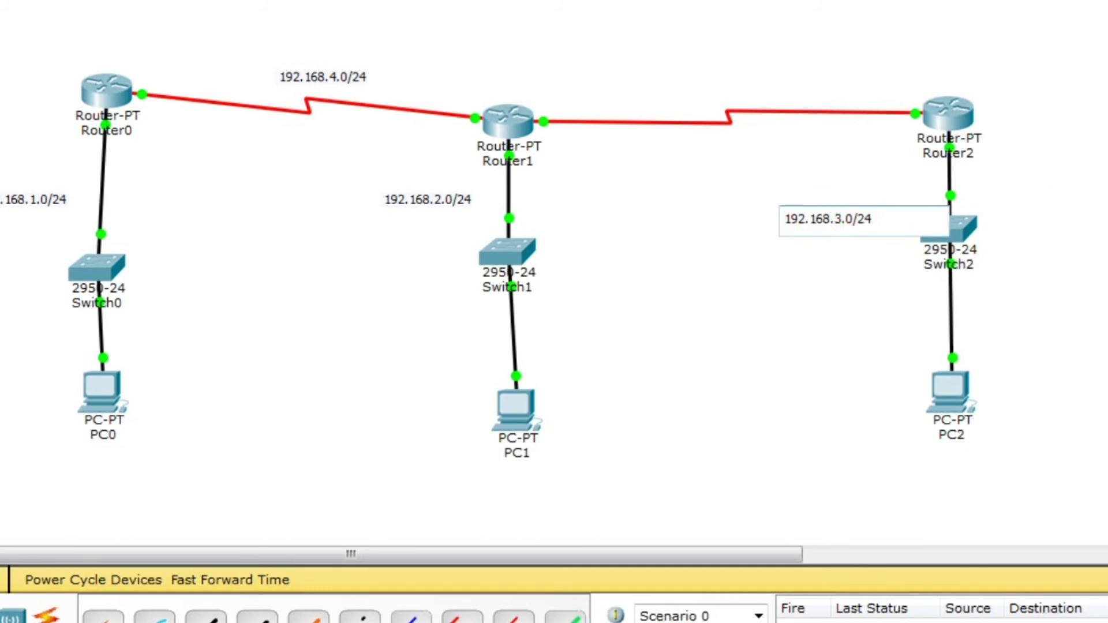
click(566, 35)
click(652, 87)
text(192.168.5.0/24)
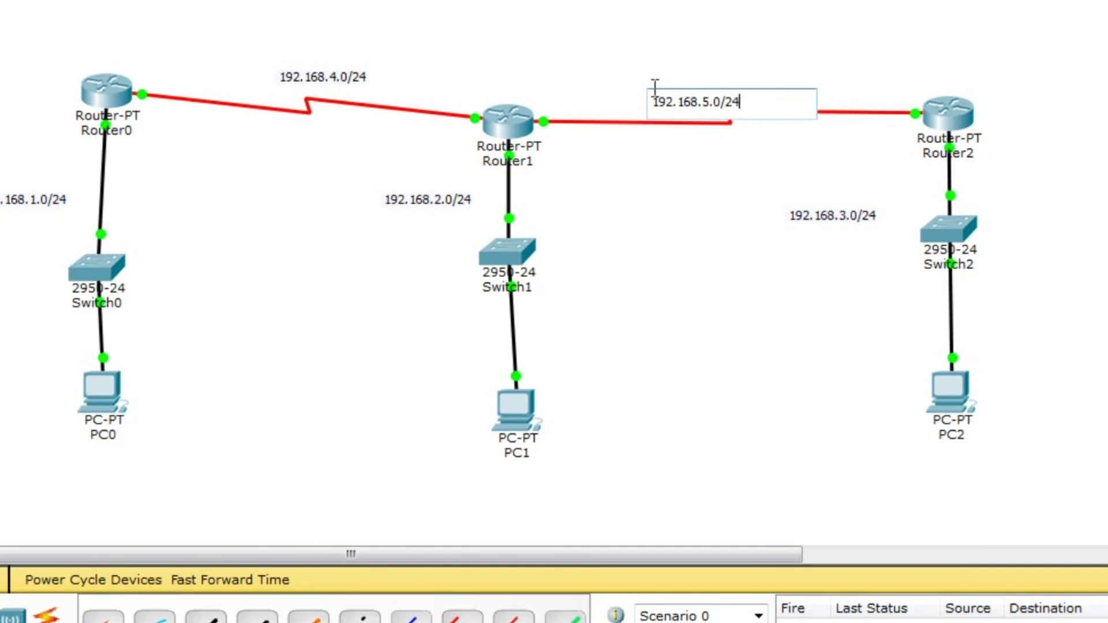
key(Return)
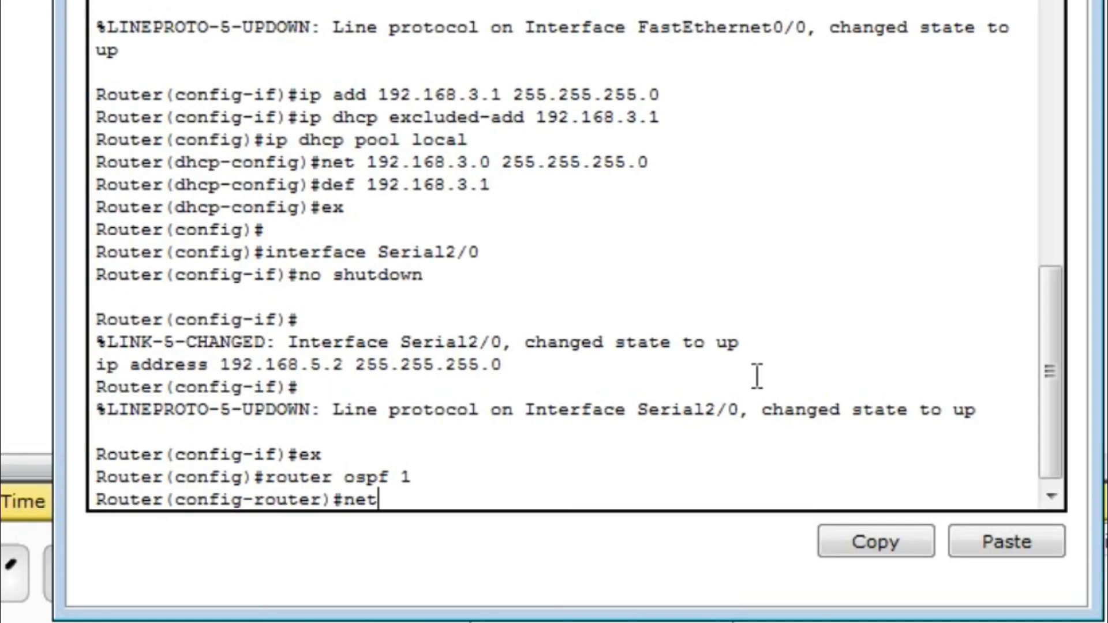
Advertise Router2's LAN in OSPF with net 192.168.3.0 0.0.0.255 area 1.
text(192.168)
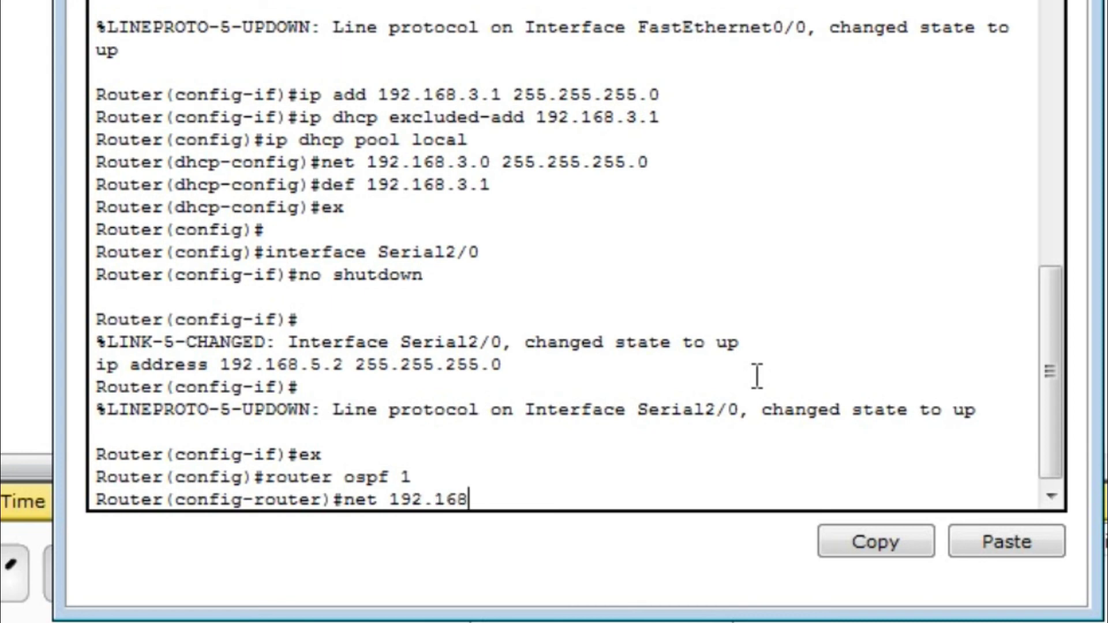
text(.3.0 0.0.0.255 area 1)
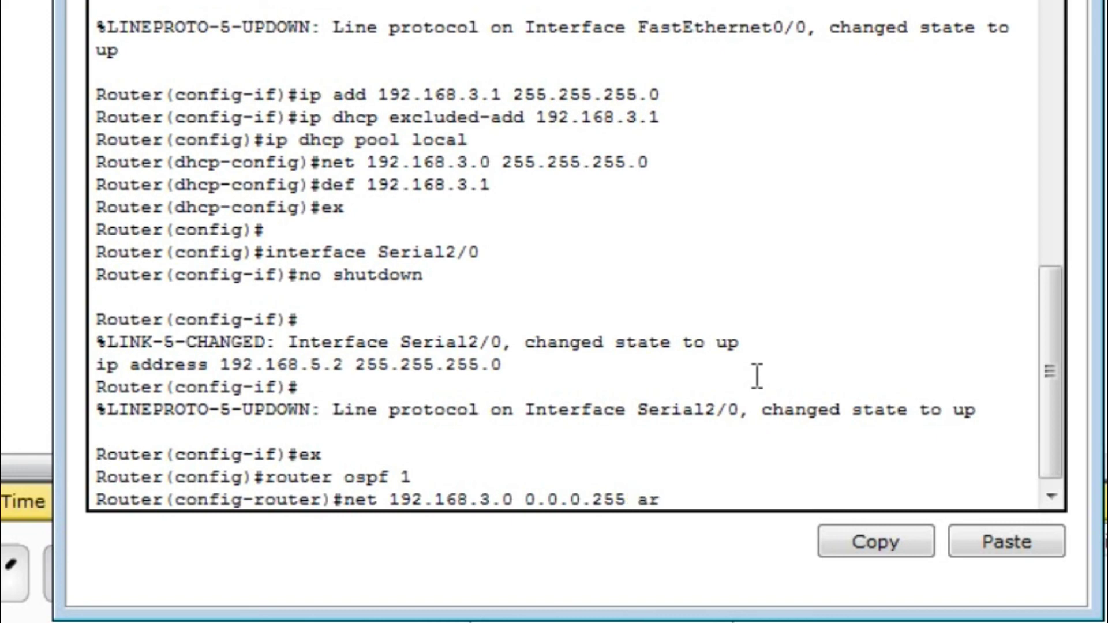
key(Return)
Advertise Router2's serial network in OSPF by reusing the previous command as net 192.168.5.0 0.0.0.255 area 1.
key(Up)
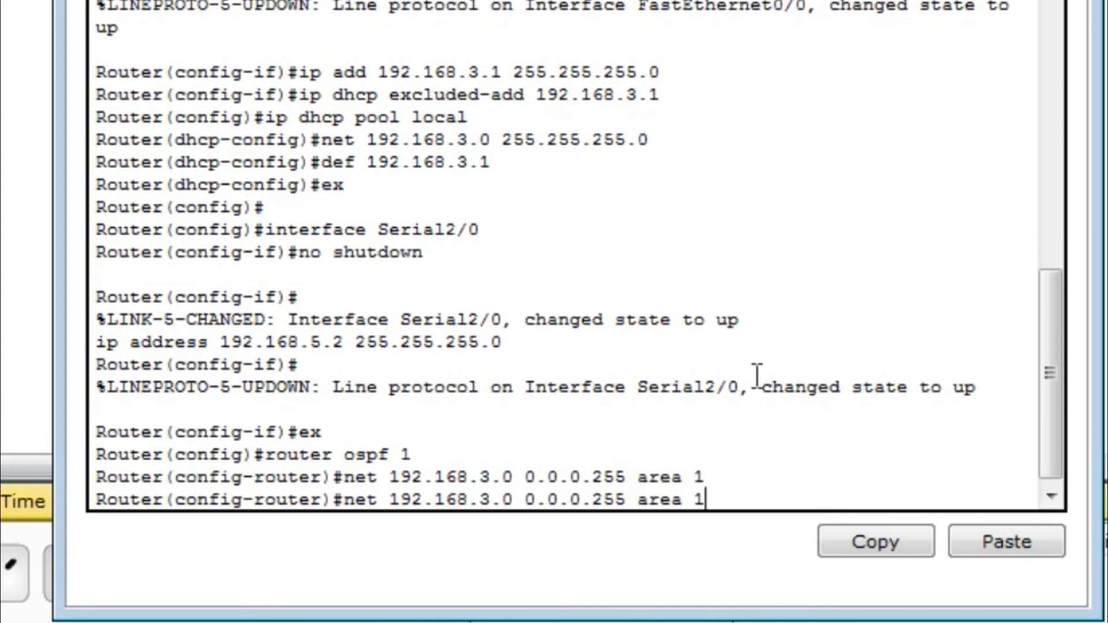
key(Left)
key(Left)
key(Left)
key(Left)
key(Left)
key(Left)
key(Left)
key(Left)
key(Left)
key(Left)
key(Left)
key(Left)
key(Left)
key(Left)
key(Left)
key(Left)
key(Left)
key(Left)
key(Left)
key(BackSpace)
text(5)
key(Right)
key(Right)
key(Right)
key(Right)
key(Right)
key(Right)
key(Right)
key(Right)
key(Right)
key(Right)
key(Right)
key(Right)
key(Right)
key(Right)
key(Right)
key(Right)
key(Return)
Exit OSPF configuration on Router2 with ex and close the router's window.
text(w)
key(BackSpace)
text(ex)
key(Return)
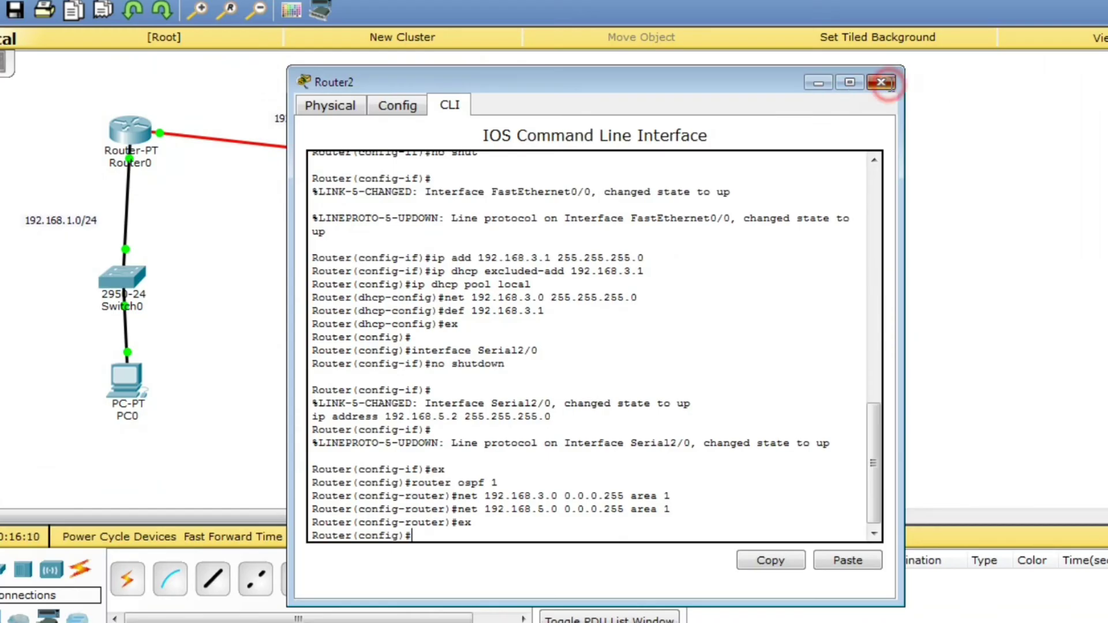
click(882, 82)
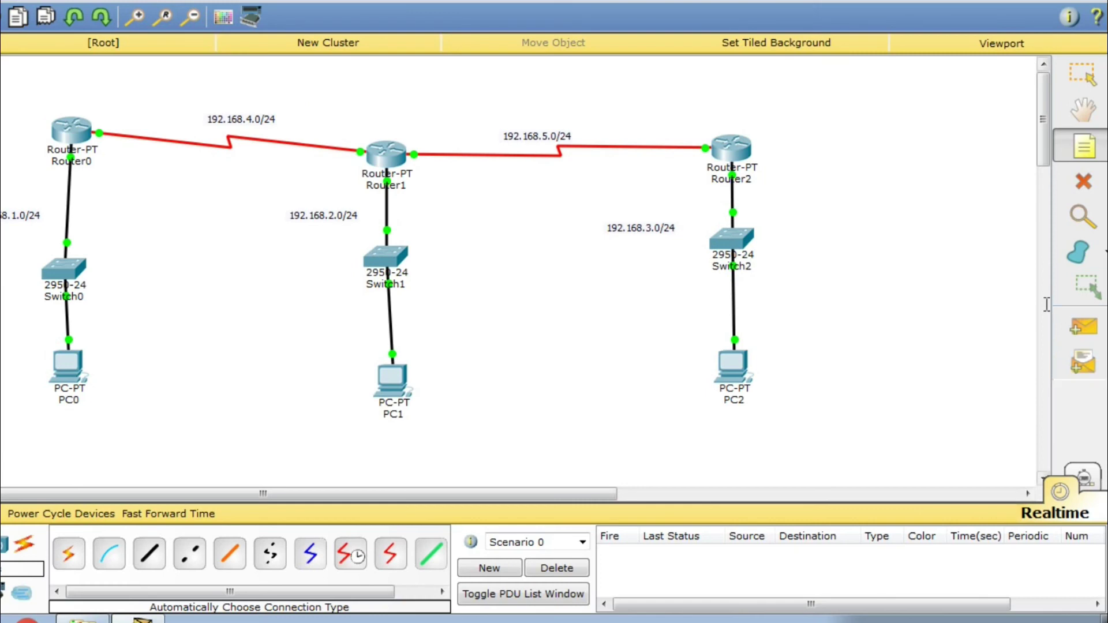
Test connectivity by sending a simple PDU from PC0 to PC1 and select its entry among the sent PDUs.
click(1100, 340)
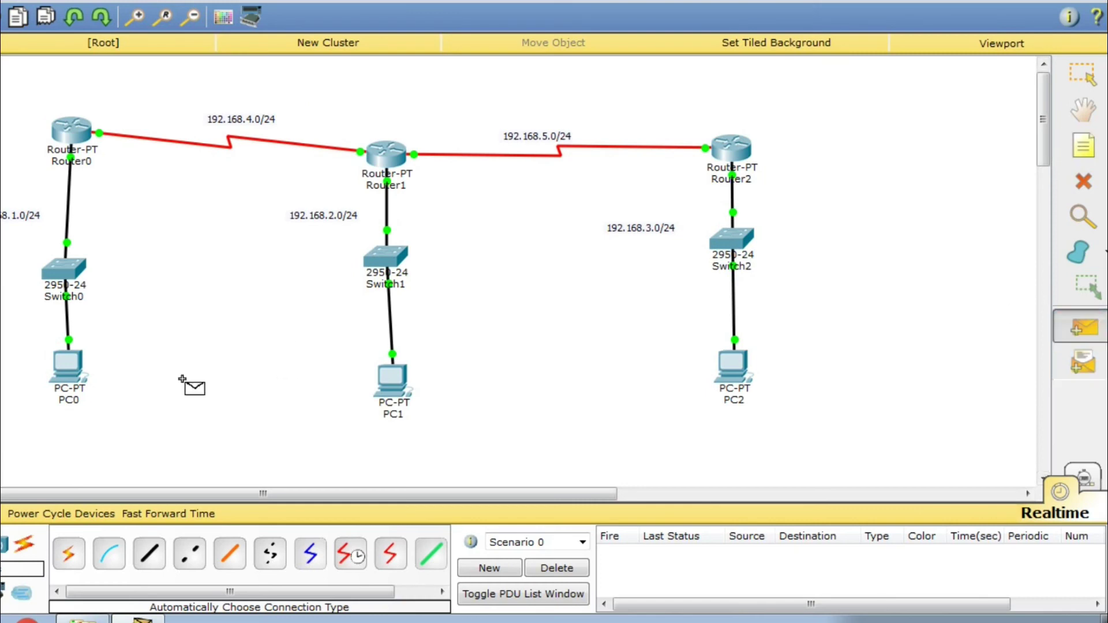
click(68, 373)
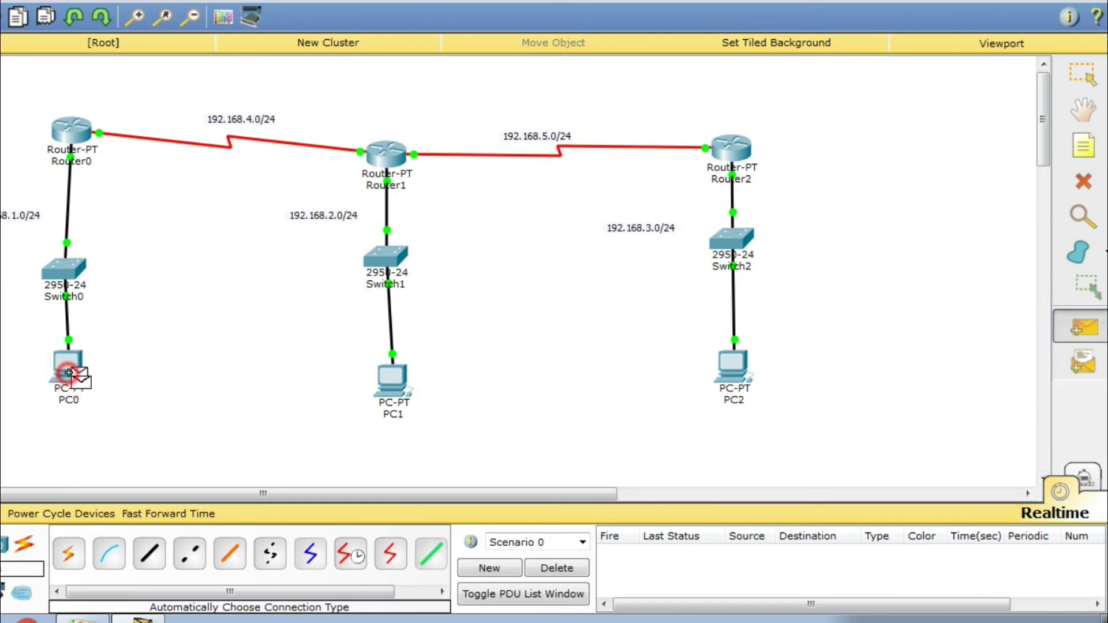
click(396, 382)
click(623, 553)
Try to send a simple PDU from PC1 to PC2.
click(1084, 327)
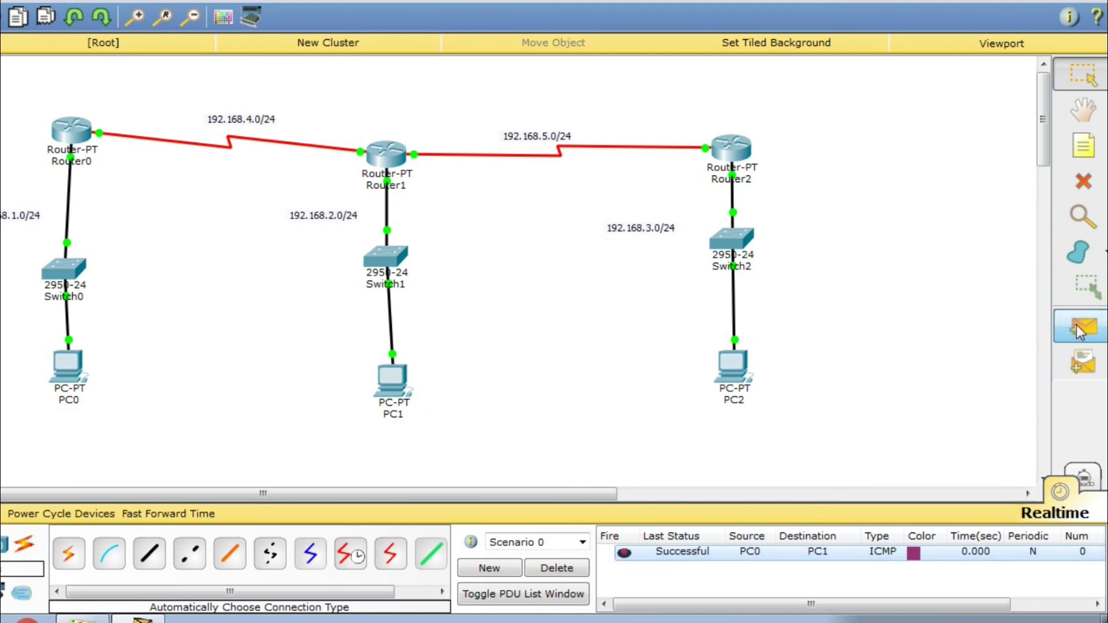
click(399, 381)
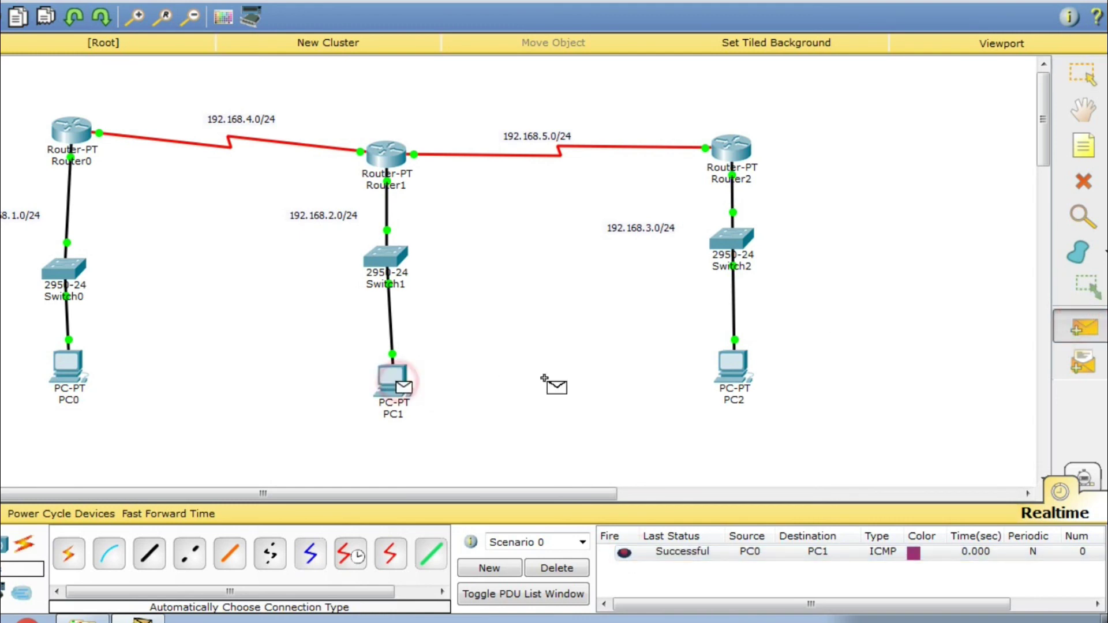
click(733, 372)
click(549, 316)
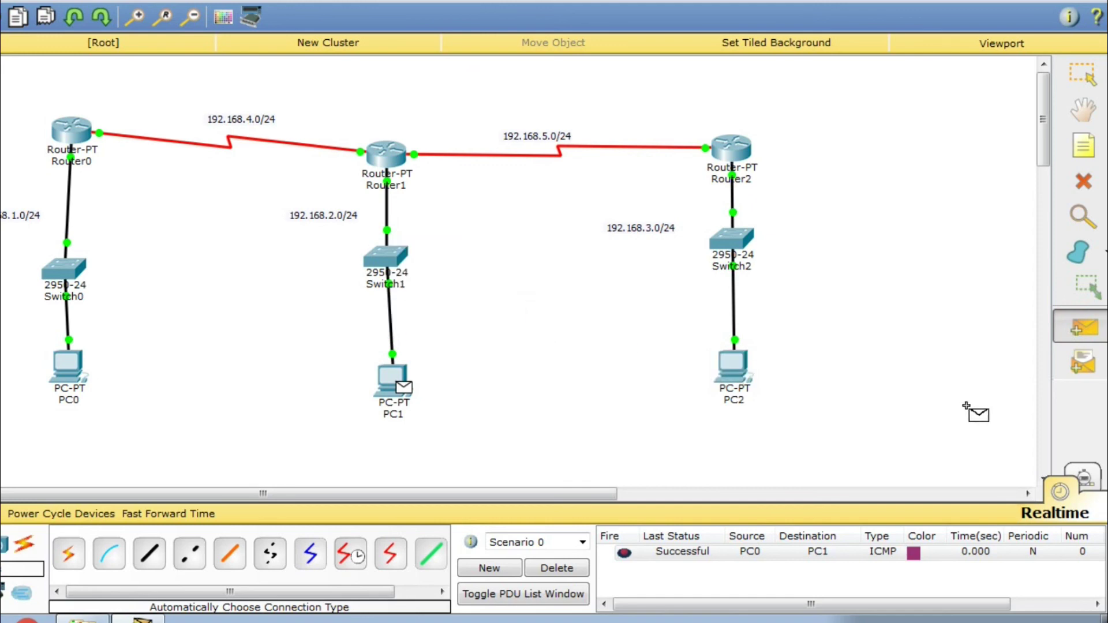
key(Escape)
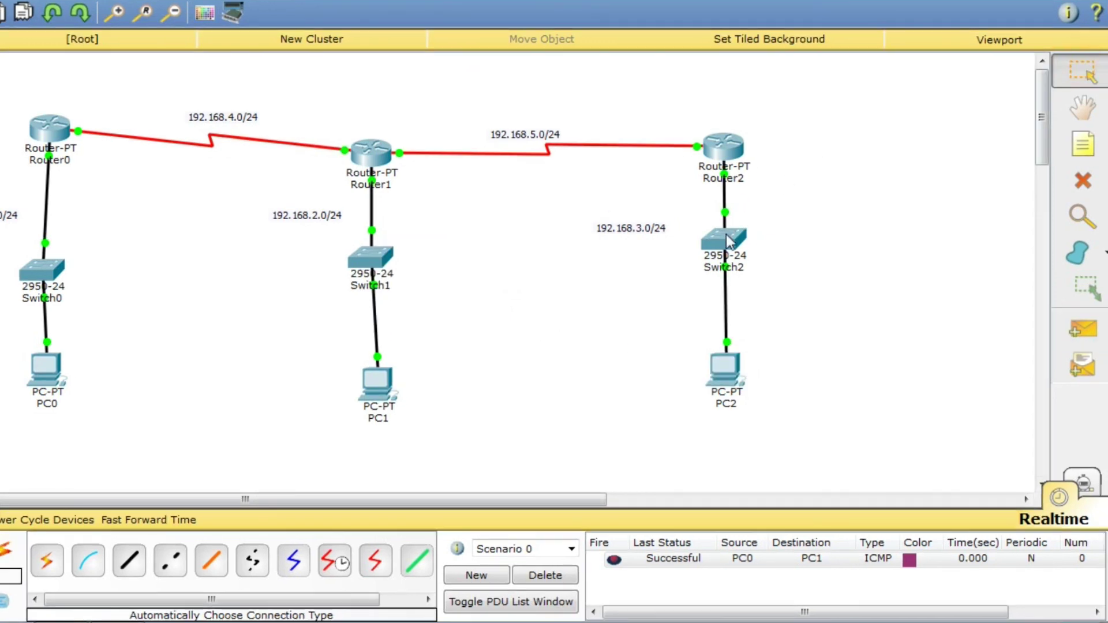
Switch PC2's IPv4 configuration to DHCP to obtain its address automatically, and close the PC2 window.
drag(729, 245, 721, 249)
click(725, 372)
click(348, 105)
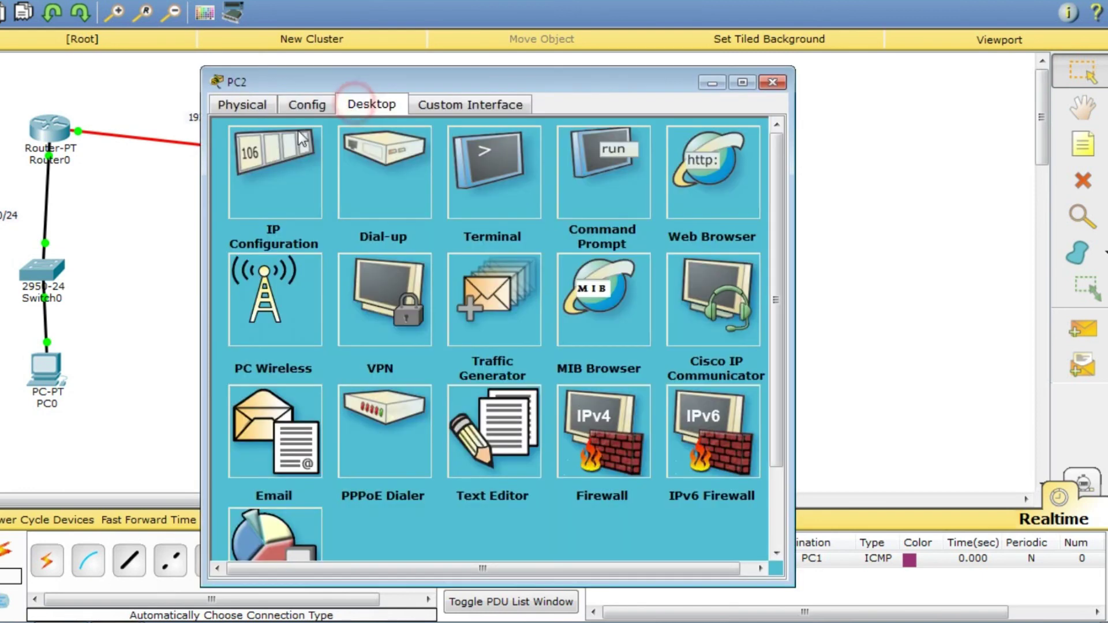
click(271, 167)
click(241, 183)
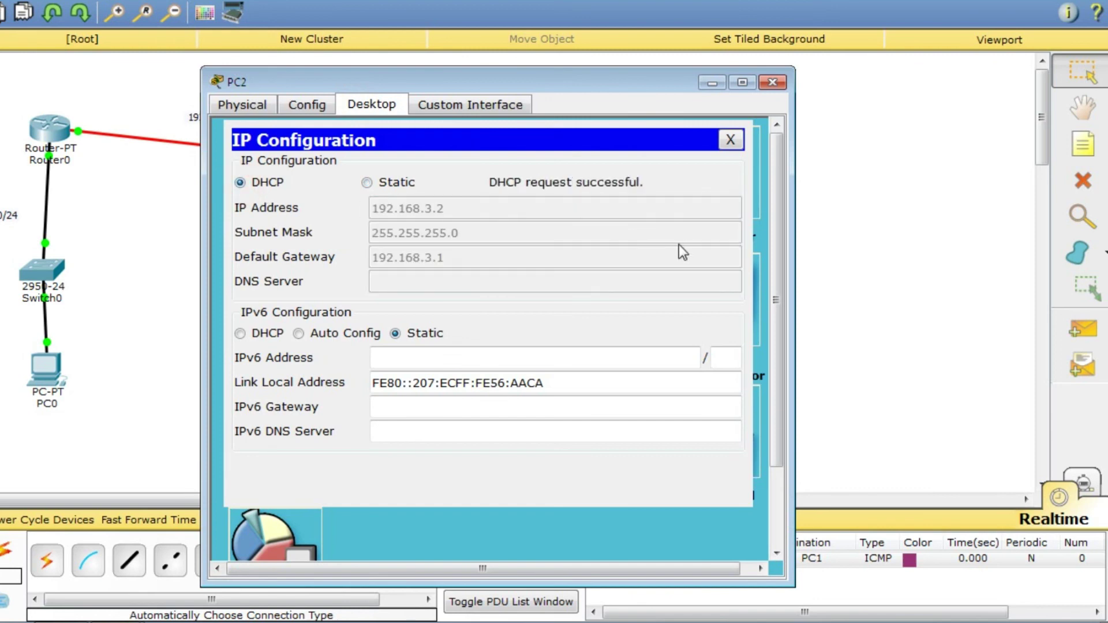
click(773, 81)
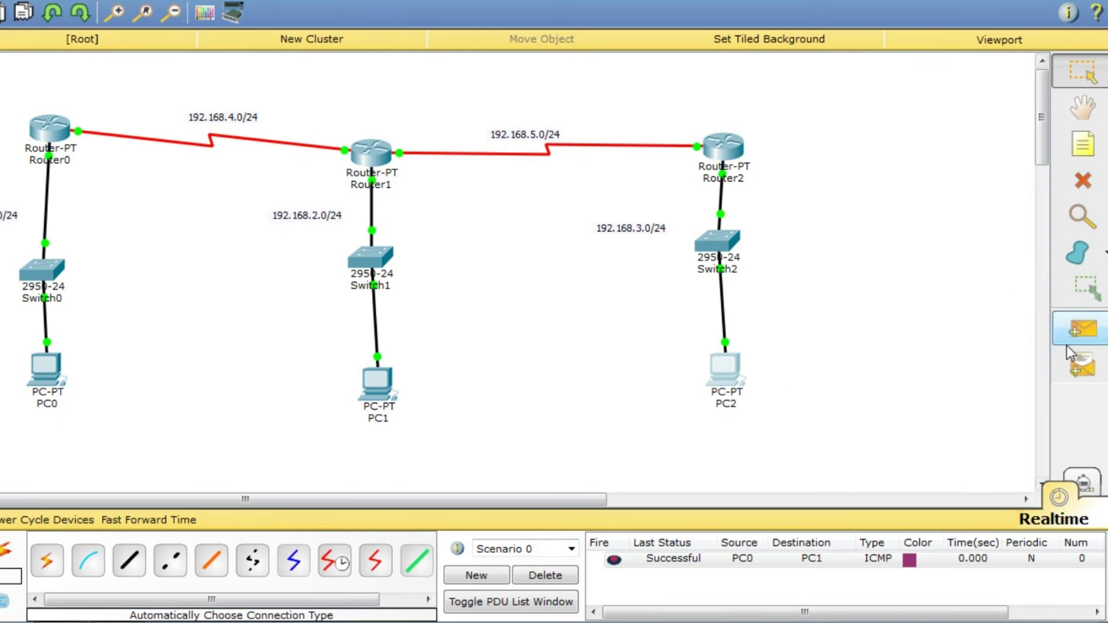
Test connectivity by sending a simple PDU from PC1 to PC2, and fire its entry among the sent PDUs again.
click(1079, 332)
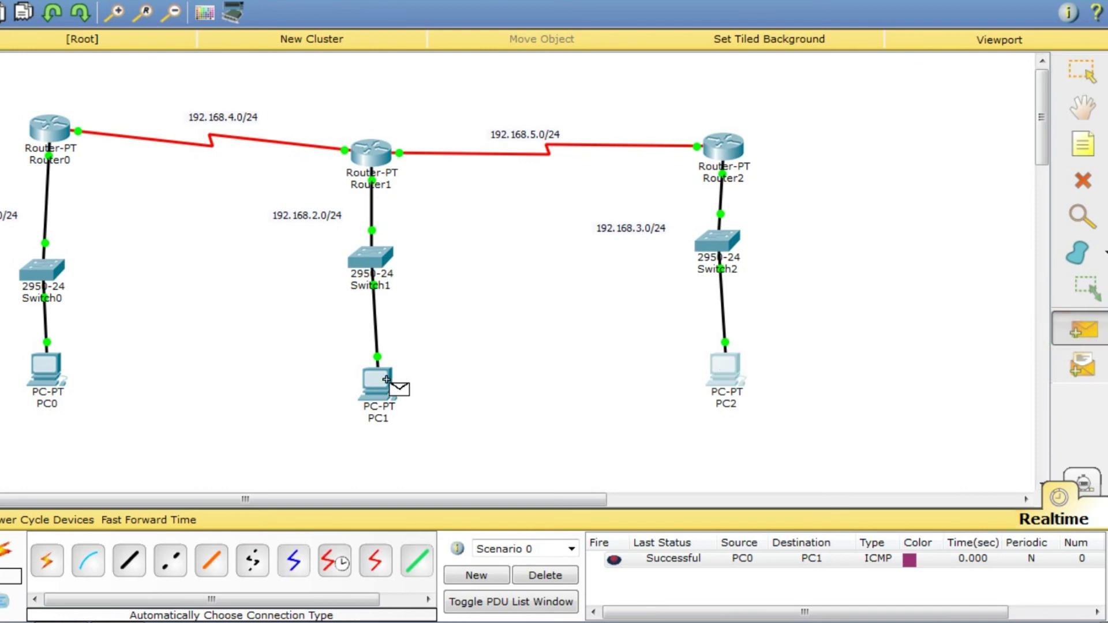
click(727, 374)
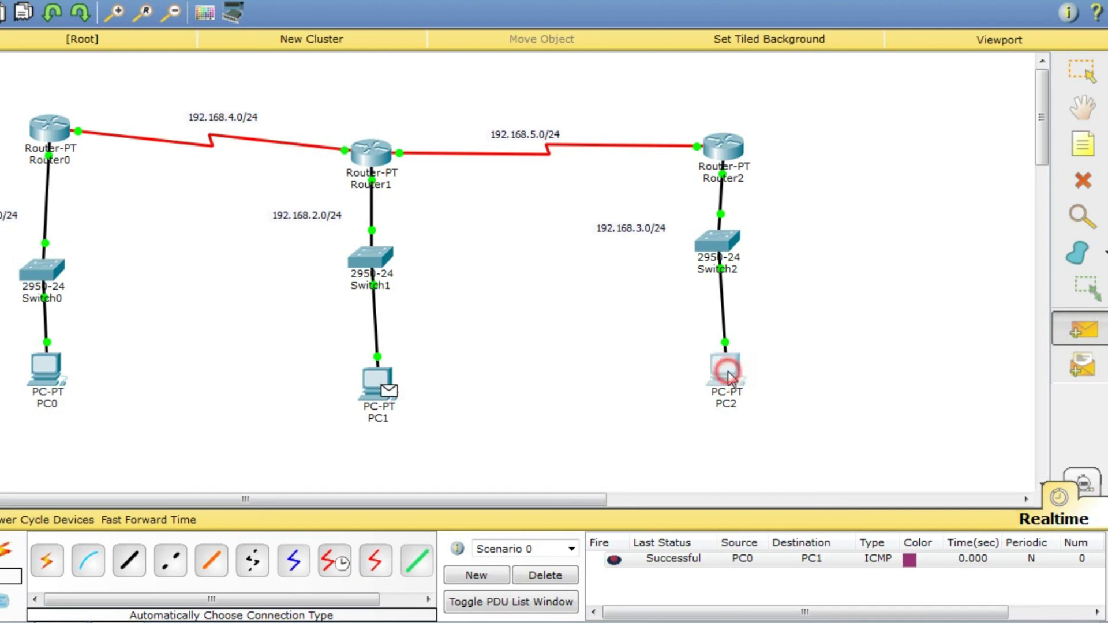
double_click(614, 576)
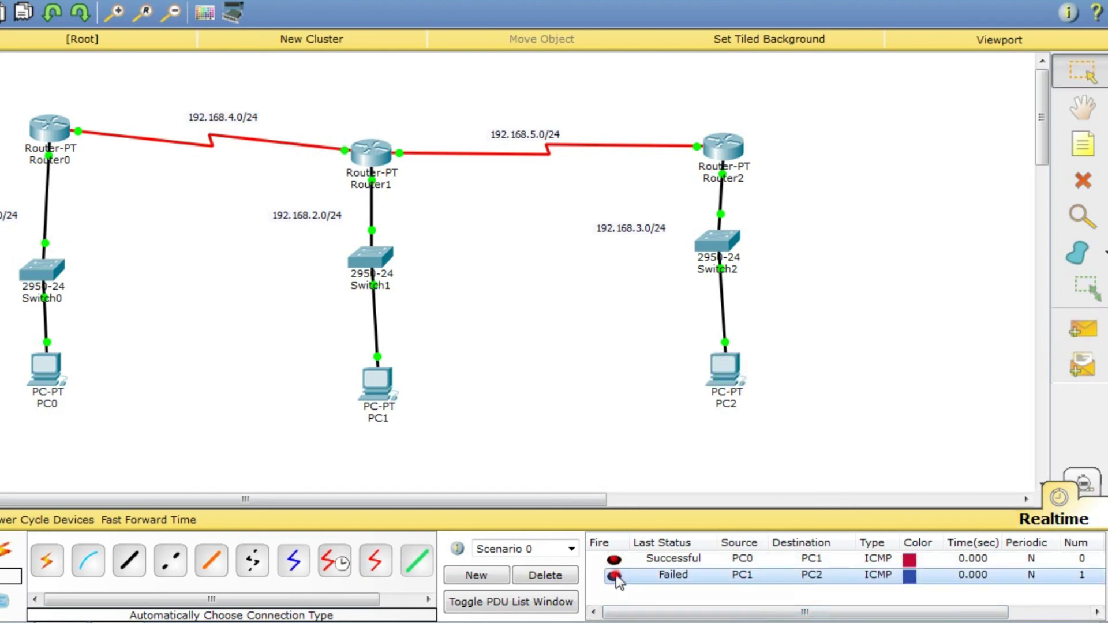
Test end-to-end connectivity across the three routers by sending a simple PDU from PC0 to PC2.
click(1083, 329)
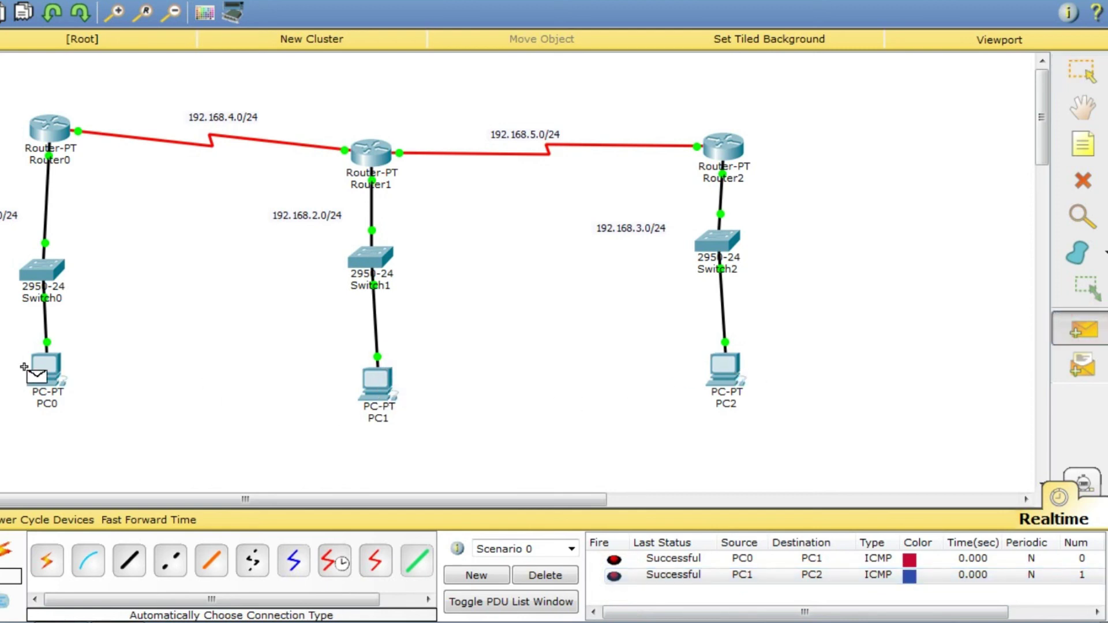
click(45, 370)
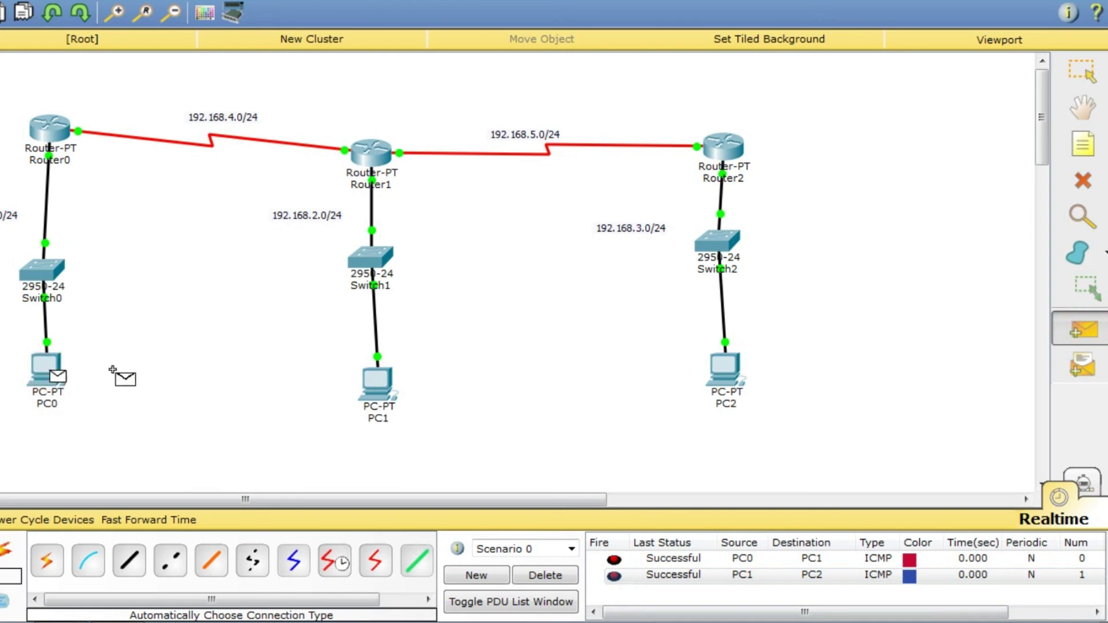
click(743, 381)
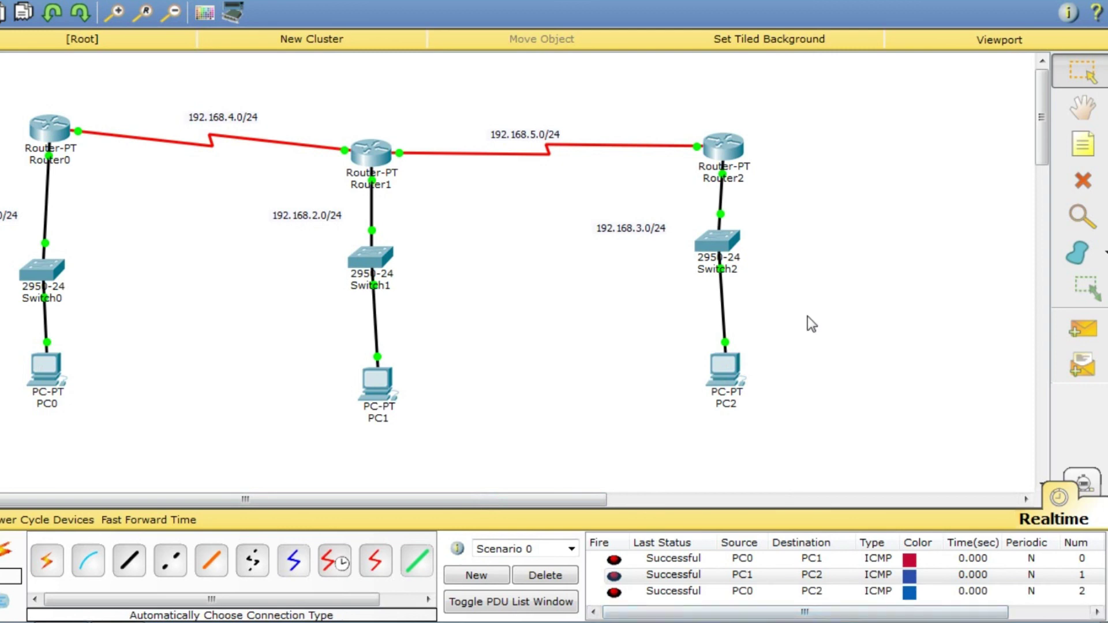